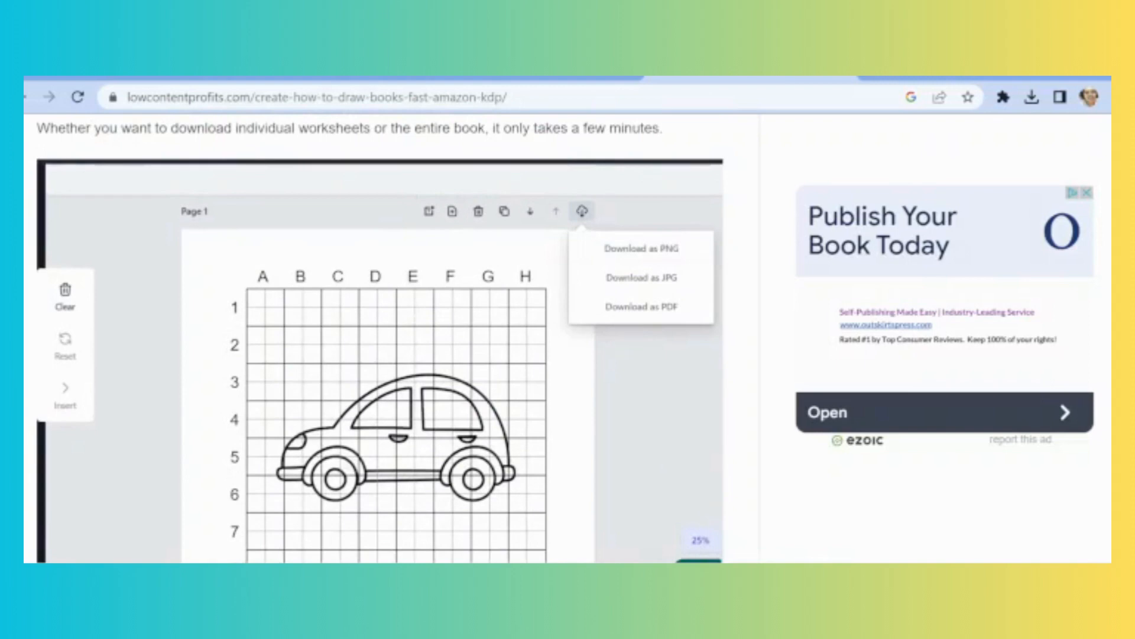
# Review the article's illustrated steps for creating a how-to-draw book, from downloading back to inserting the design element.
pyautogui.scroll(10, 379, 343)
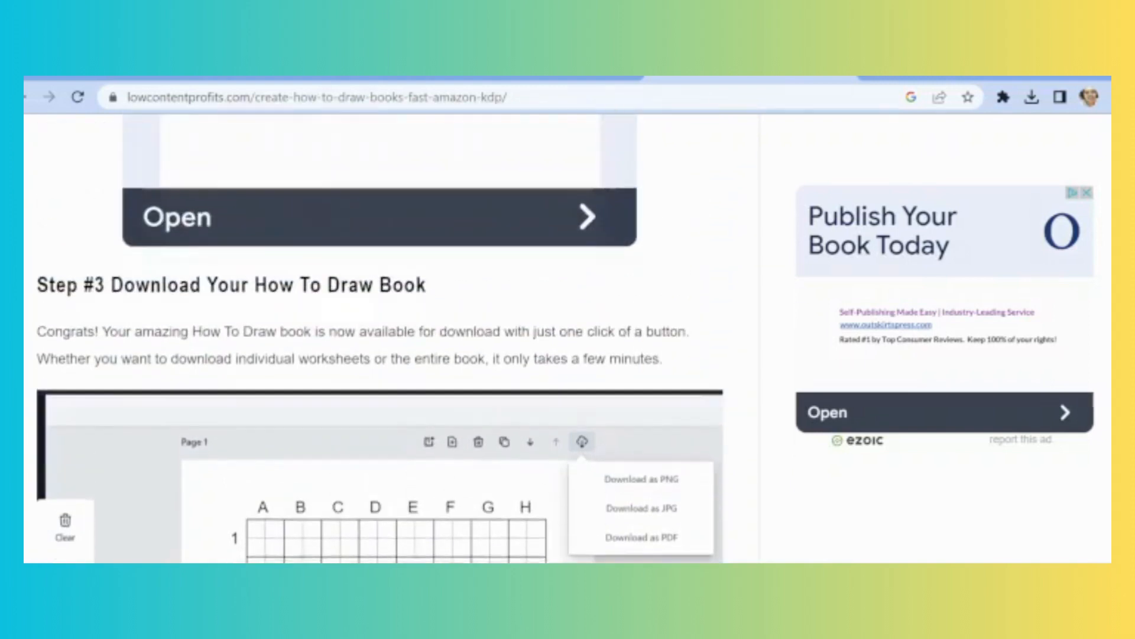
pyautogui.scroll(4, 379, 338)
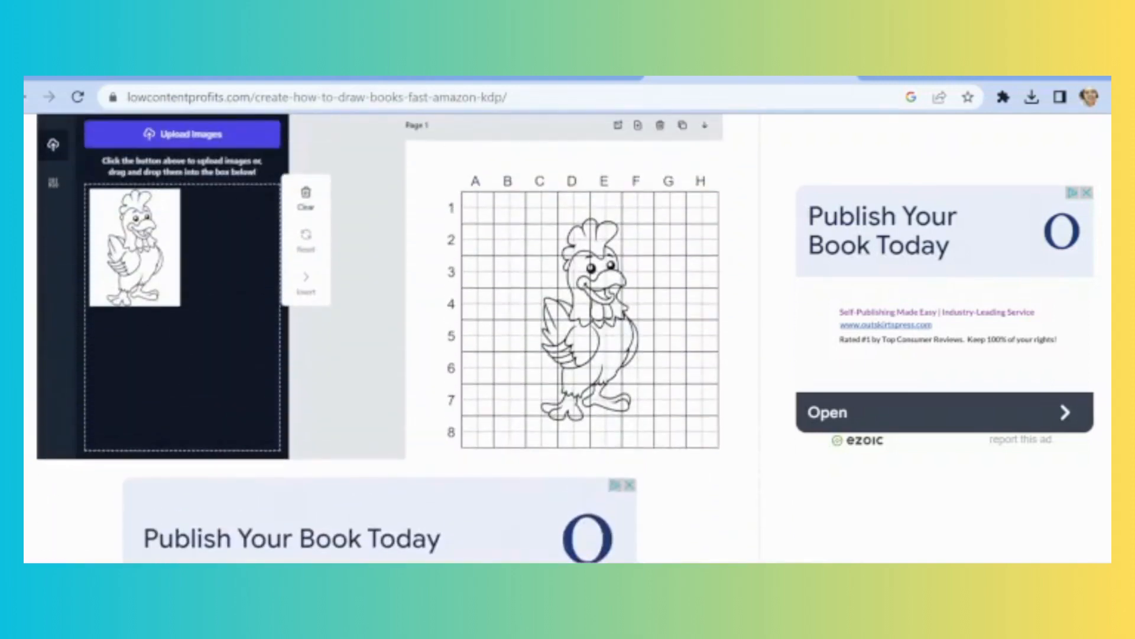
pyautogui.scroll(6, 378, 337)
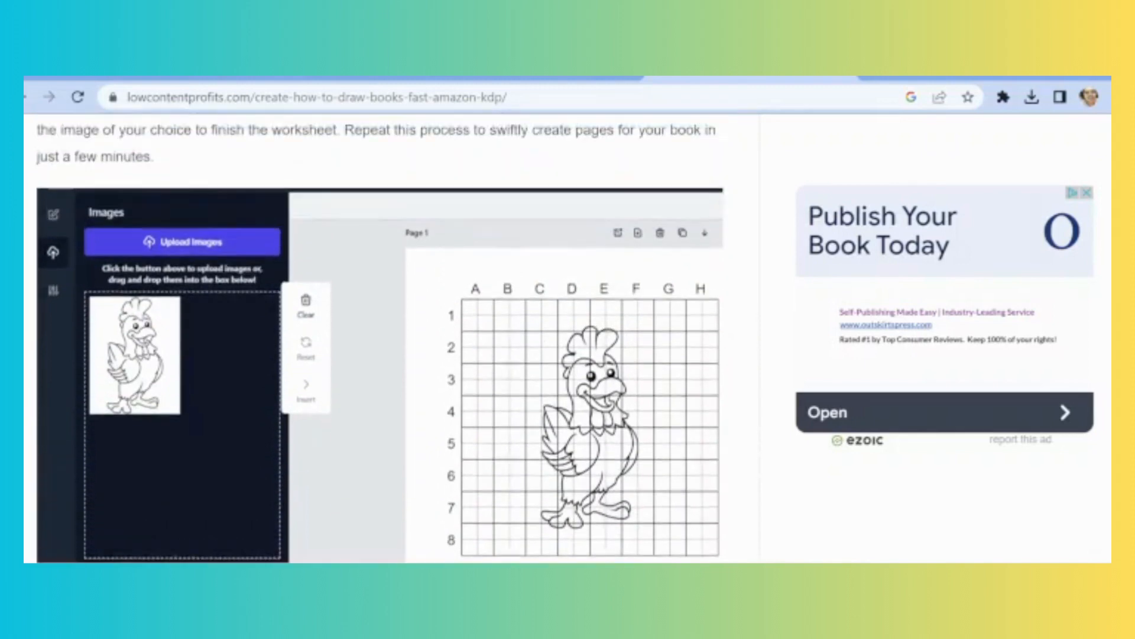
pyautogui.scroll(6, 378, 337)
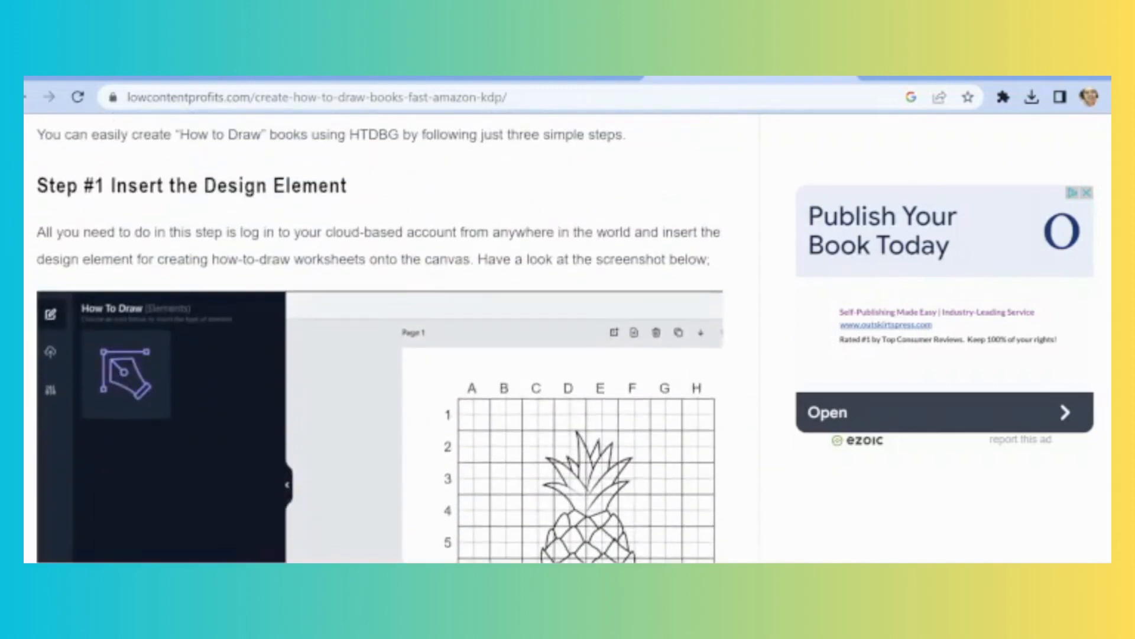
pyautogui.moveTo(843, 632)
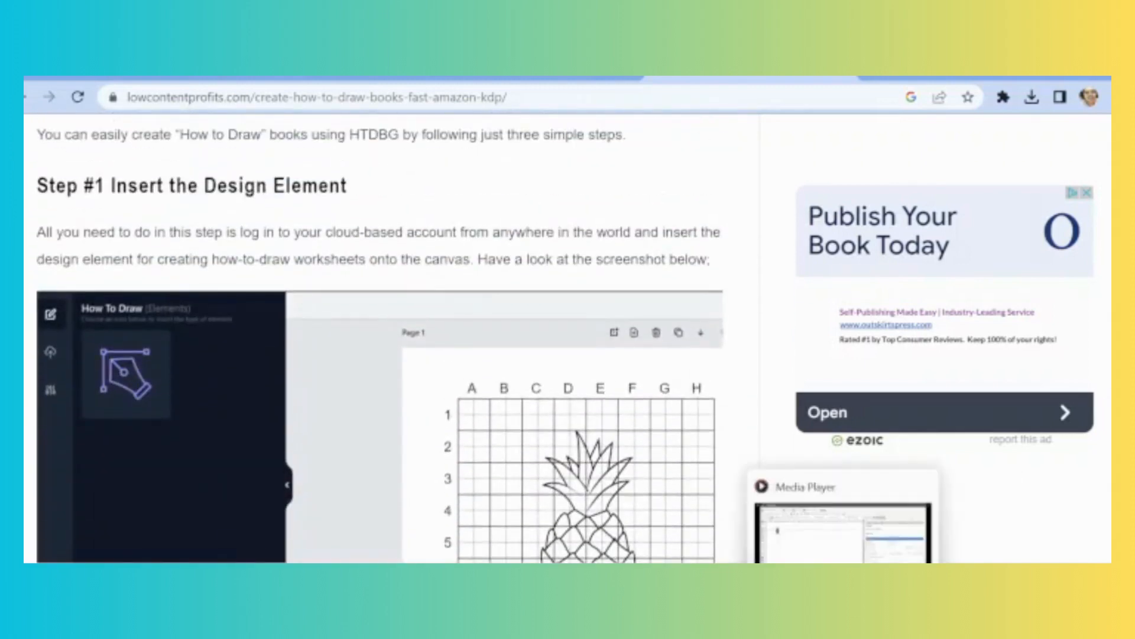
pyautogui.moveTo(453, 632)
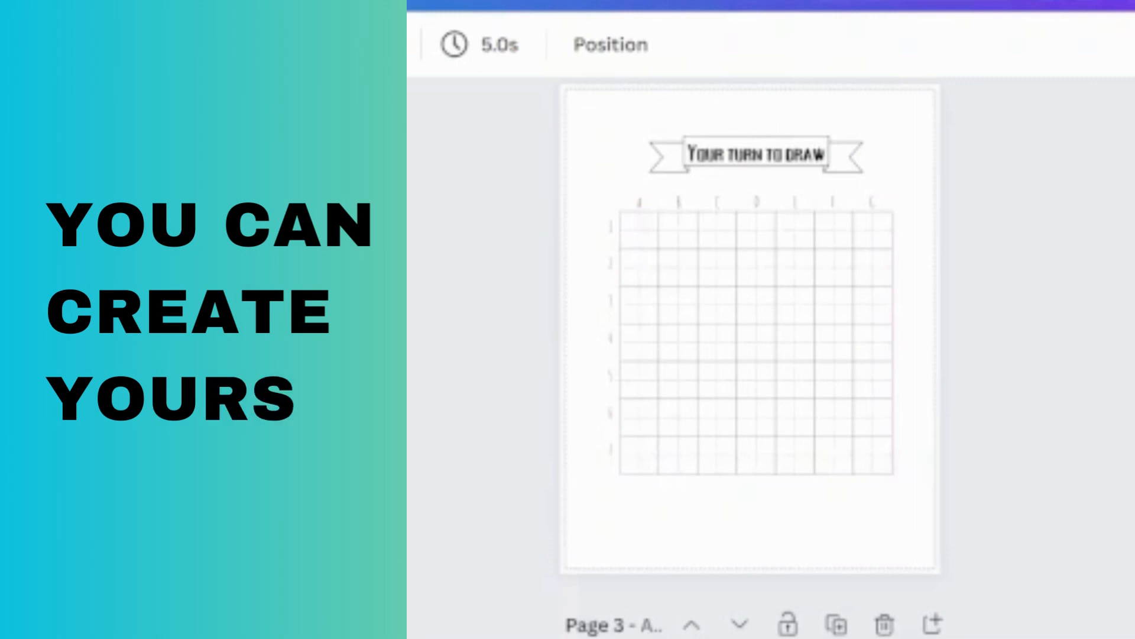
# Look through the sample how-to-draw worksheet pages, comparing the gridded animal drawing with the blank practice grids.
pyautogui.scroll(-5, 750, 354)
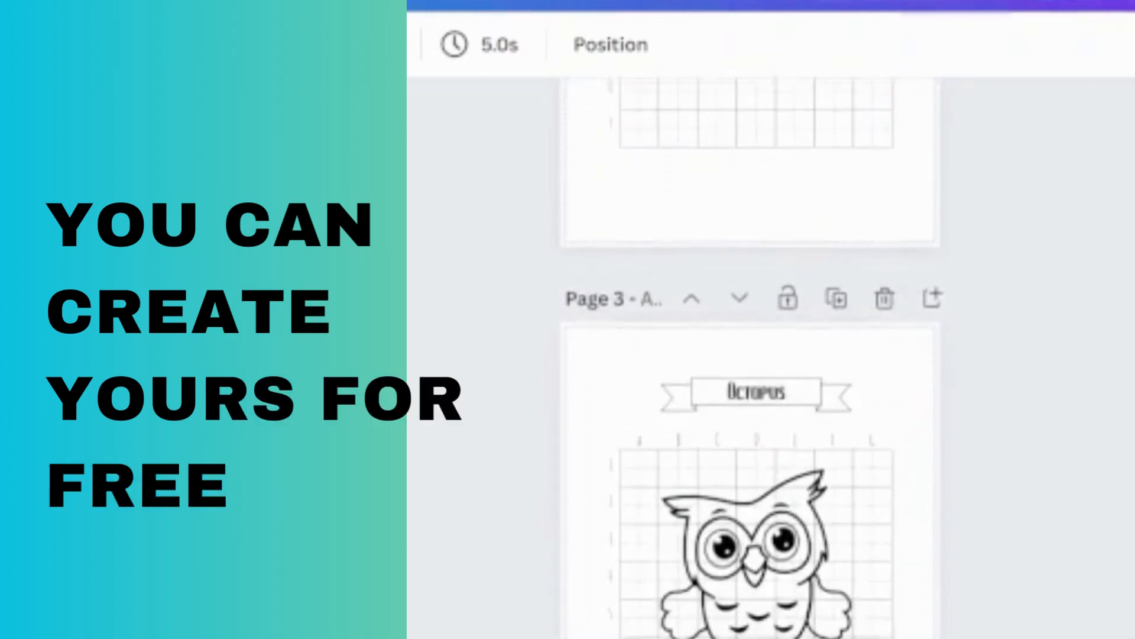
pyautogui.scroll(-8, 750, 355)
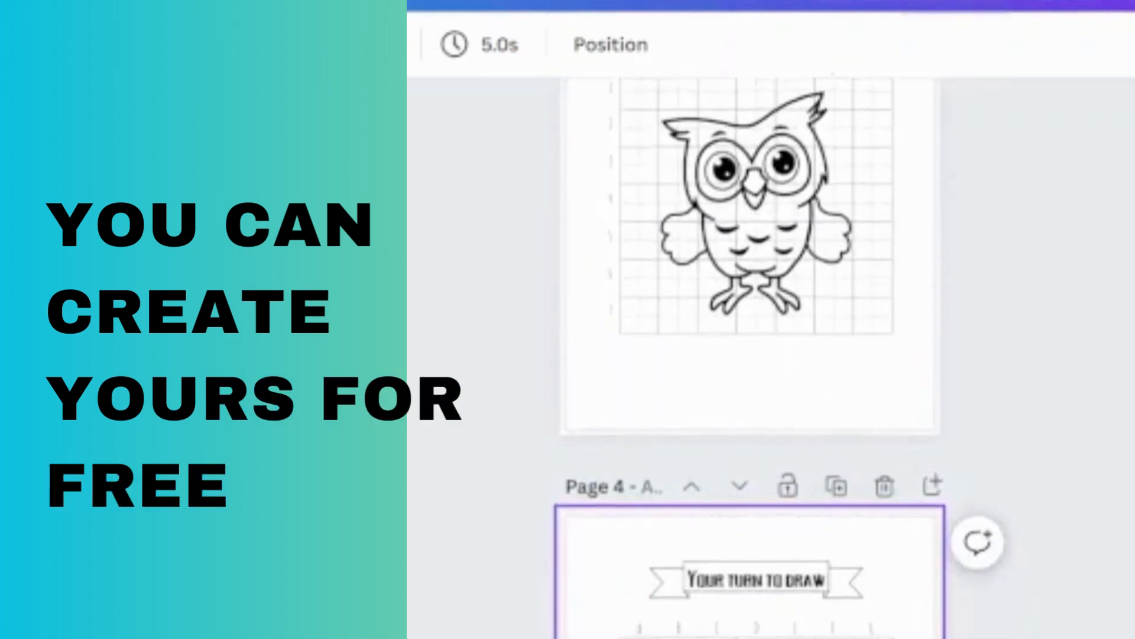
pyautogui.scroll(-5, 749, 355)
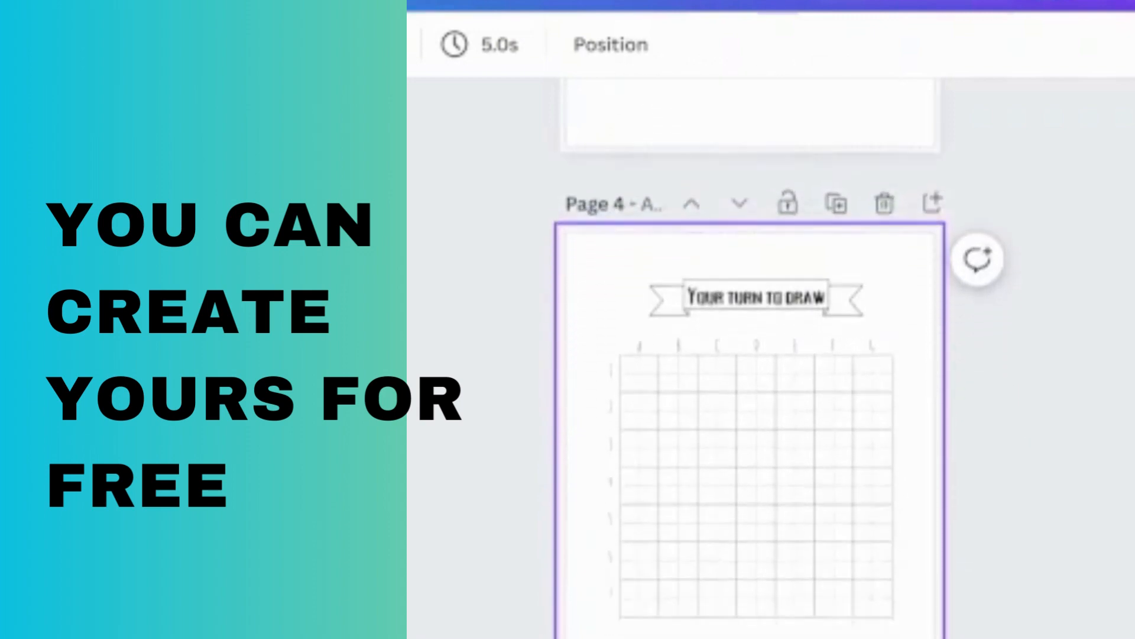
pyautogui.scroll(-3, 750, 354)
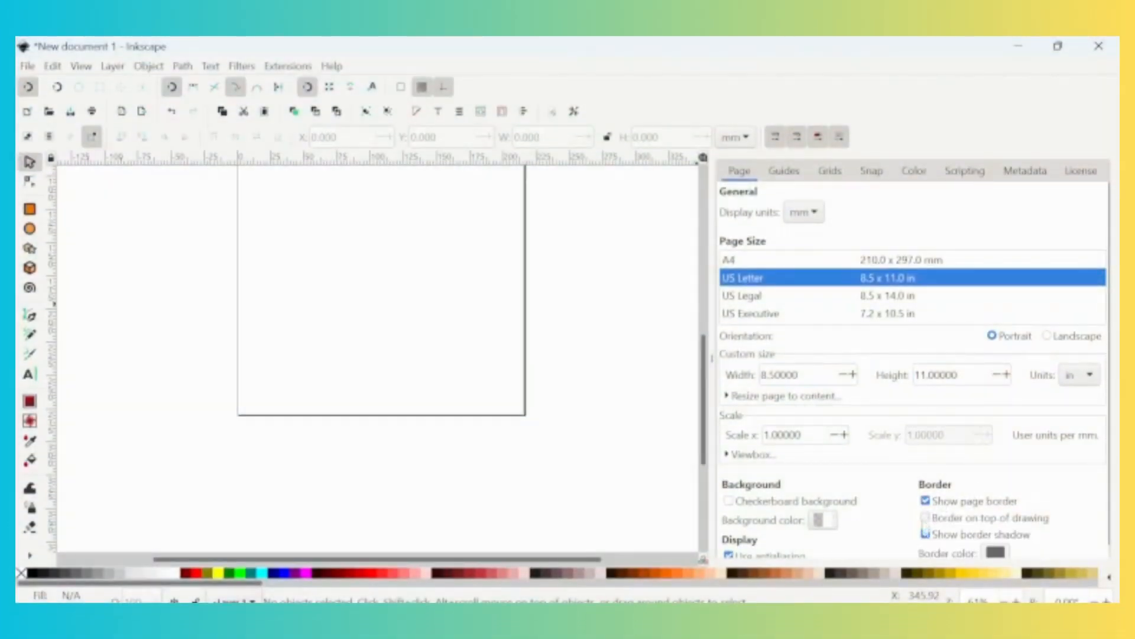
# Turn off the border shadow for the US Letter page in the Inkscape document.
pyautogui.click(925, 533)
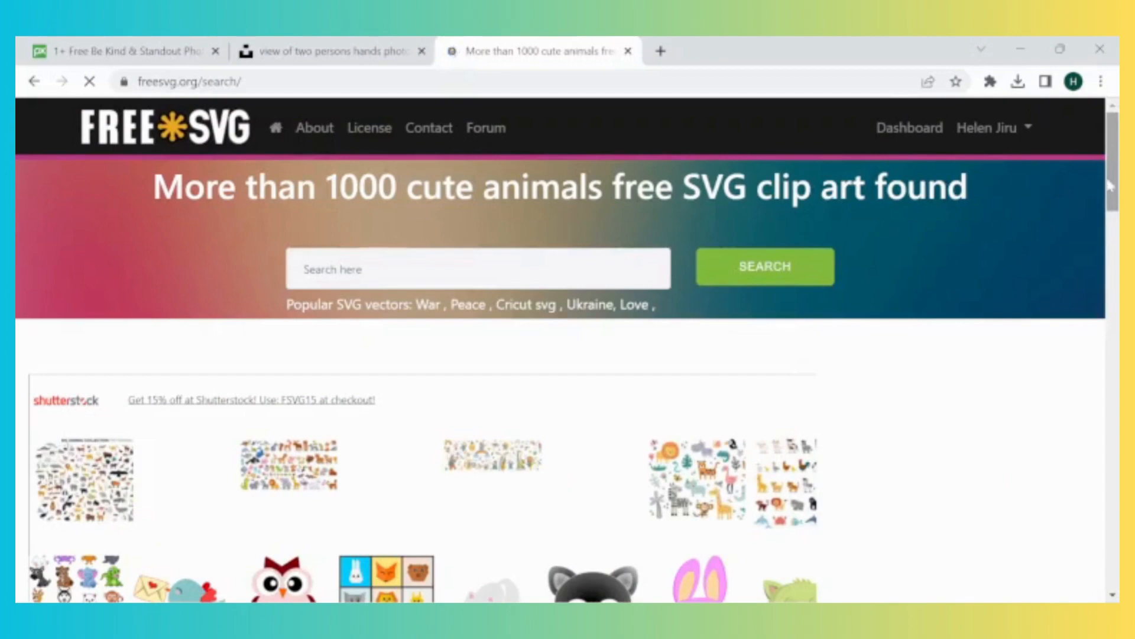
pyautogui.moveTo(1112, 188); pyautogui.dragTo(1117, 249)
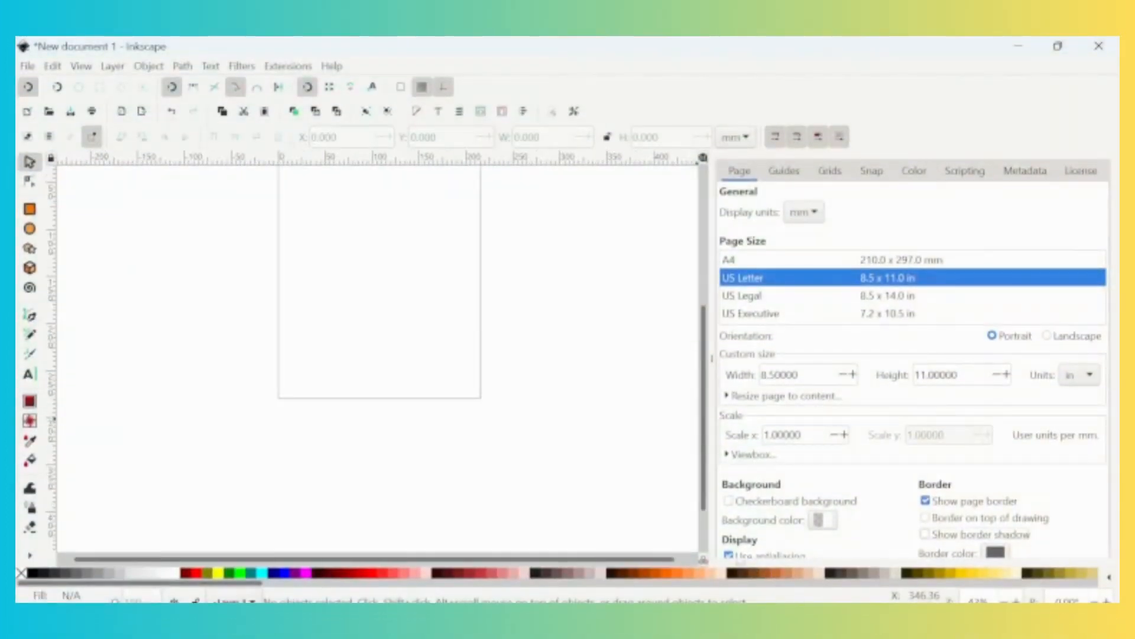
pyautogui.moveTo(703, 485); pyautogui.dragTo(706, 431)
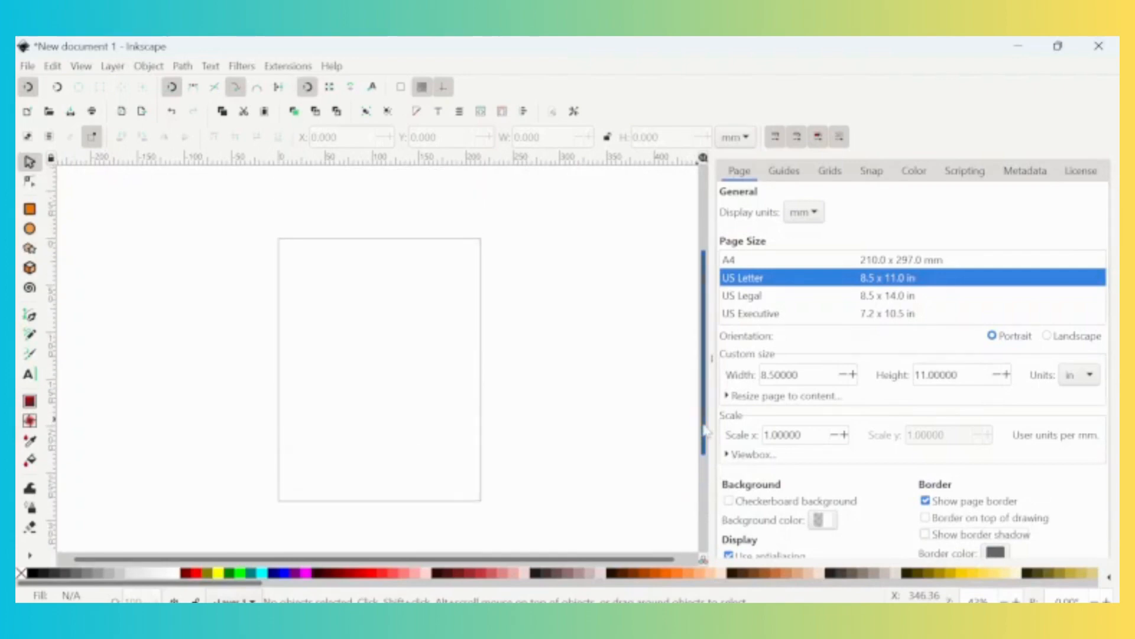
pyautogui.press('+')
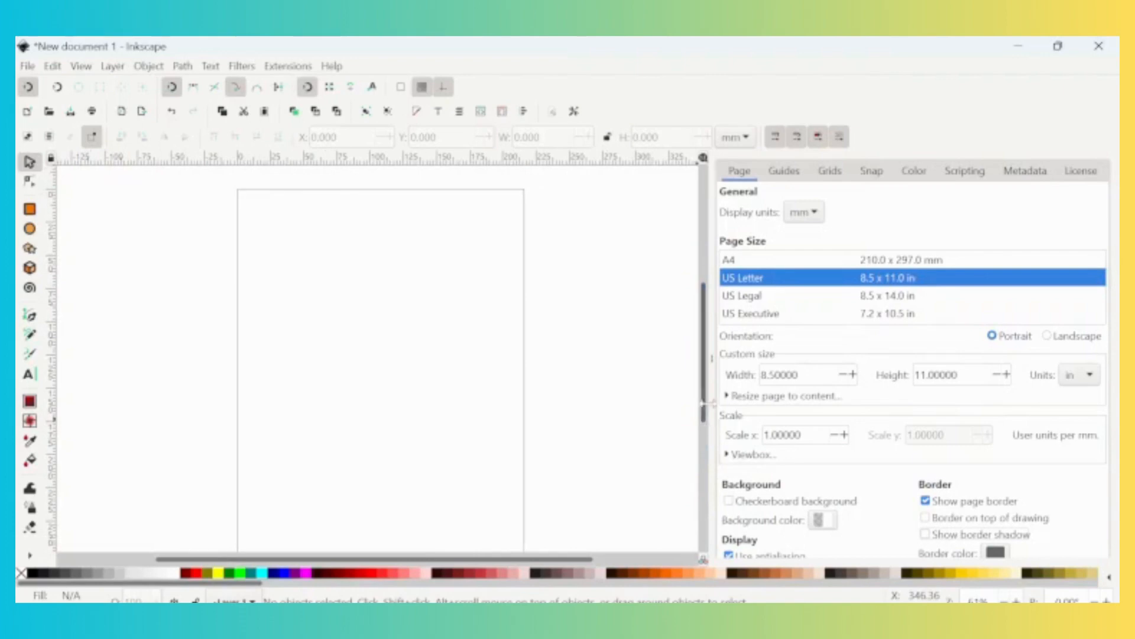
pyautogui.moveTo(705, 408); pyautogui.dragTo(710, 463)
pyautogui.click(1004, 601)
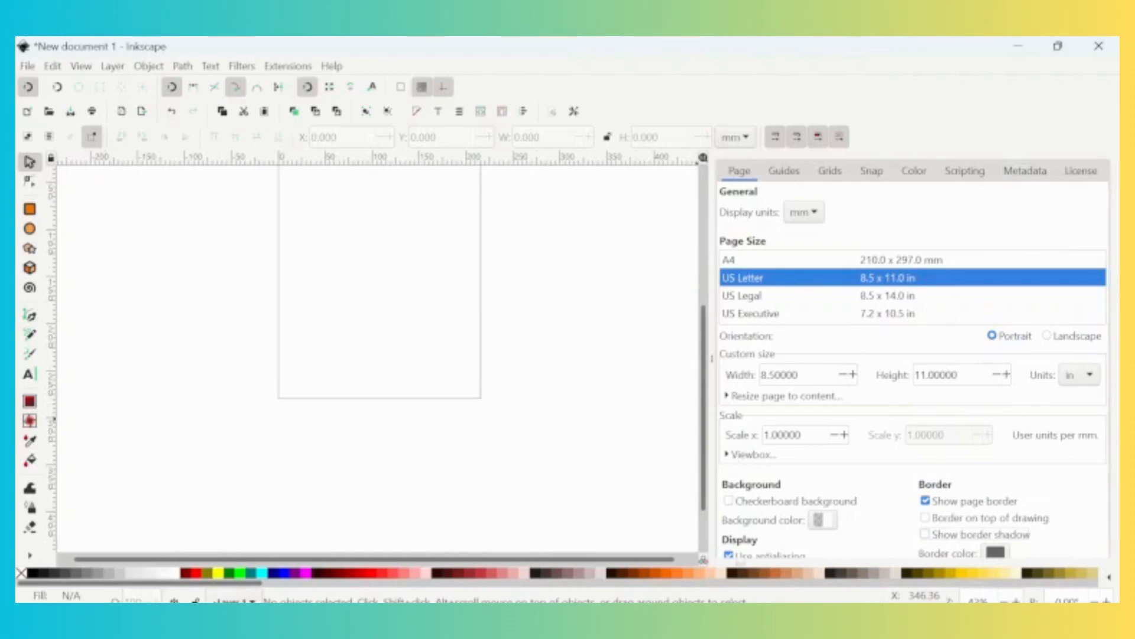
pyautogui.moveTo(703, 485); pyautogui.dragTo(705, 430)
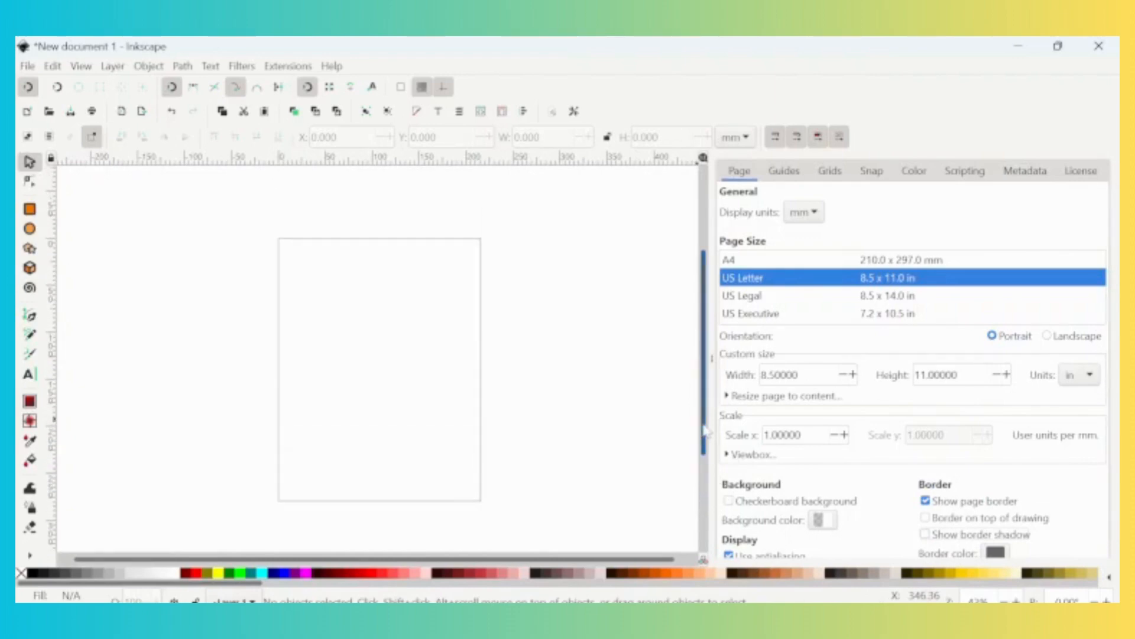
pyautogui.press('+')
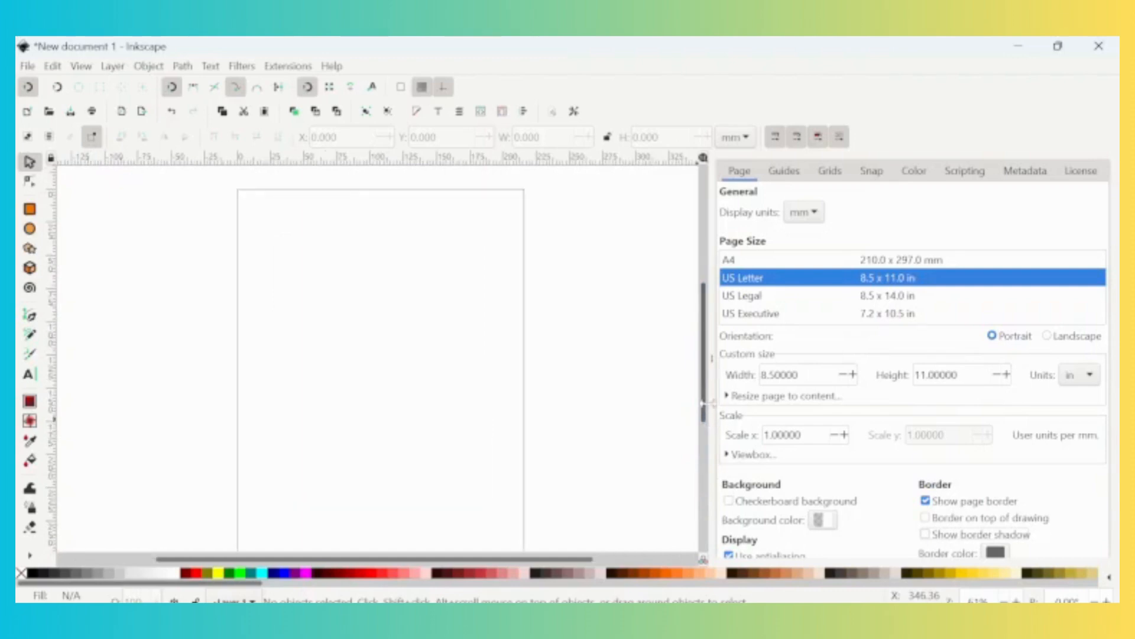
pyautogui.moveTo(704, 408); pyautogui.dragTo(708, 463)
pyautogui.press('-')
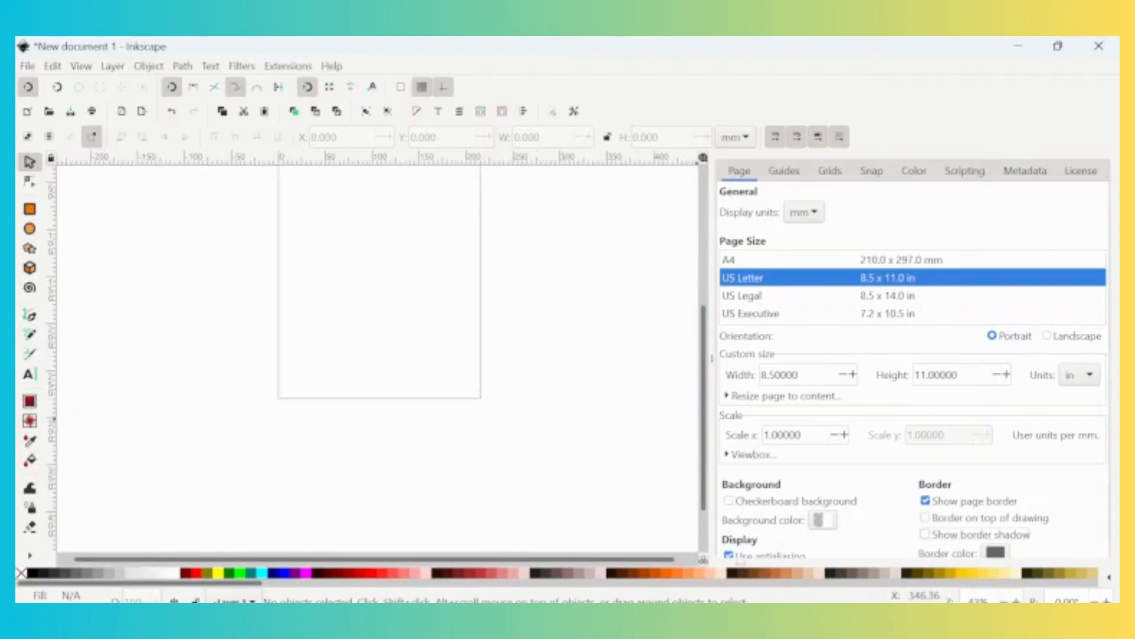
pyautogui.moveTo(703, 485); pyautogui.dragTo(707, 431)
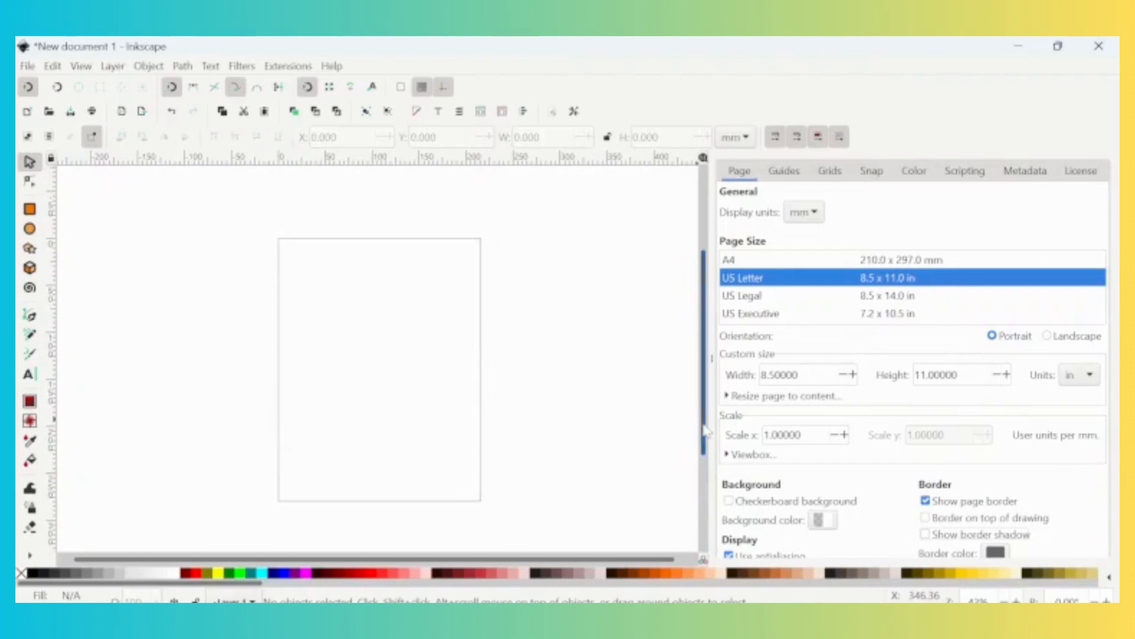
pyautogui.press('+')
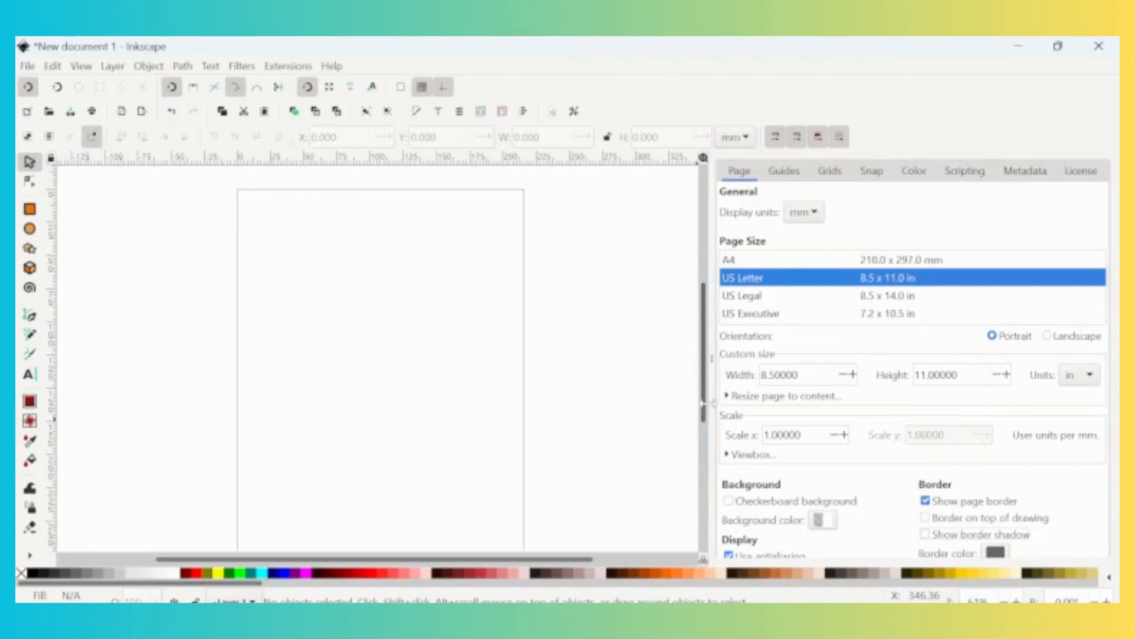
pyautogui.moveTo(705, 408); pyautogui.dragTo(708, 415)
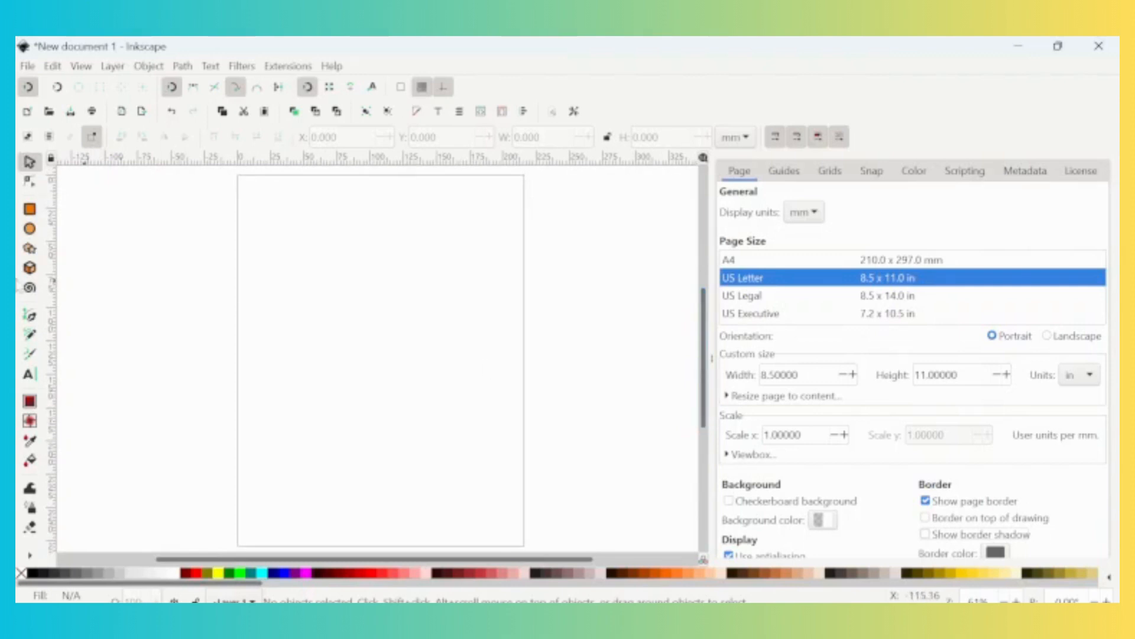
# Draw a rectangle about 16 by 24 mm in the empty area beside the page's upper left, filled with black.
pyautogui.click(30, 209)
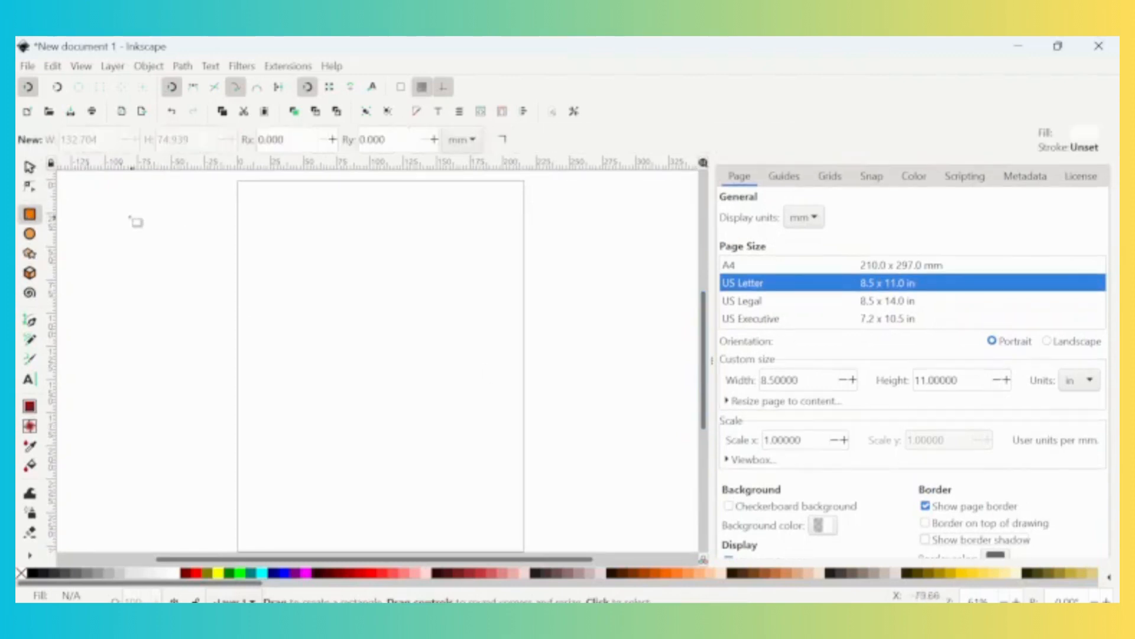
pyautogui.moveTo(125, 225); pyautogui.dragTo(147, 248)
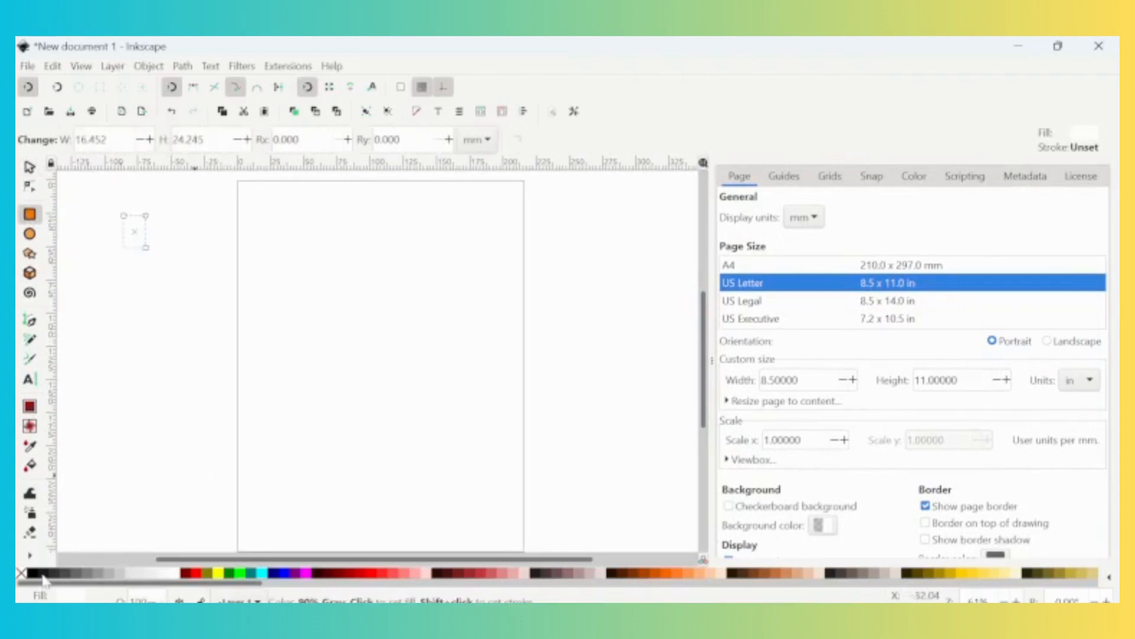
pyautogui.click(31, 577)
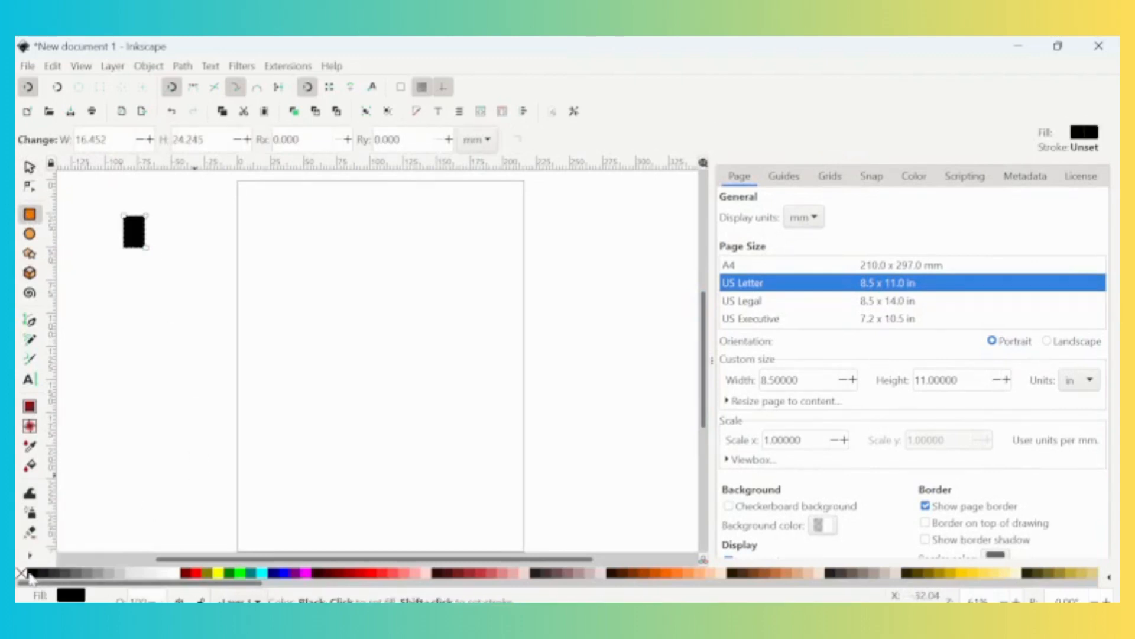
# Resize the black rectangle to a 1 by 1 cm square, using centimetres as the unit, and deselect it.
pyautogui.click(35, 167)
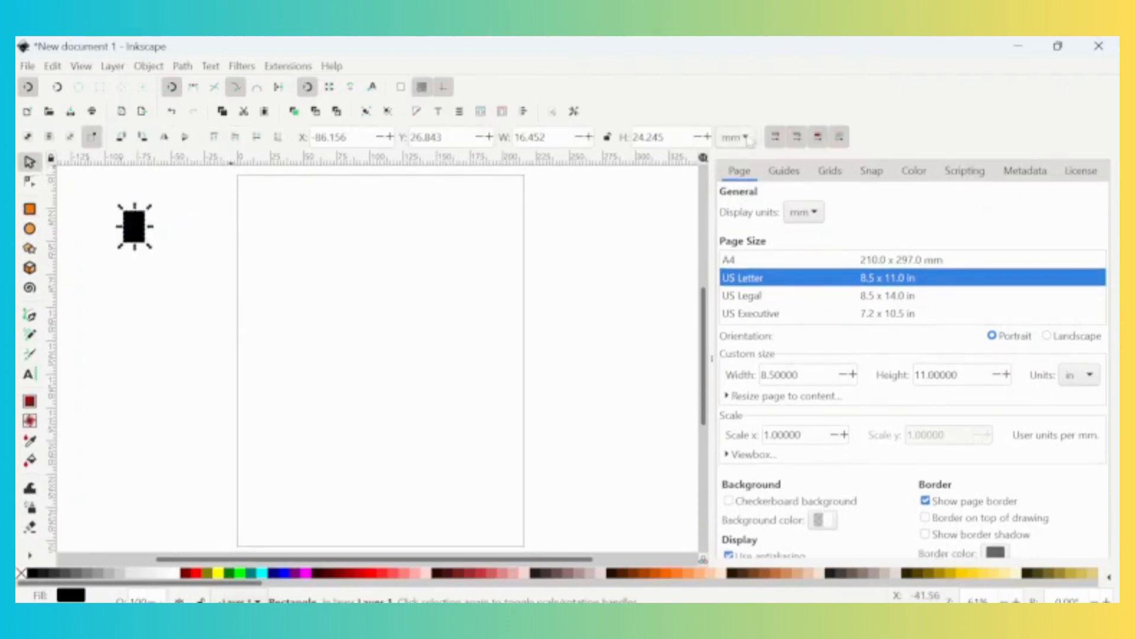
pyautogui.click(737, 137)
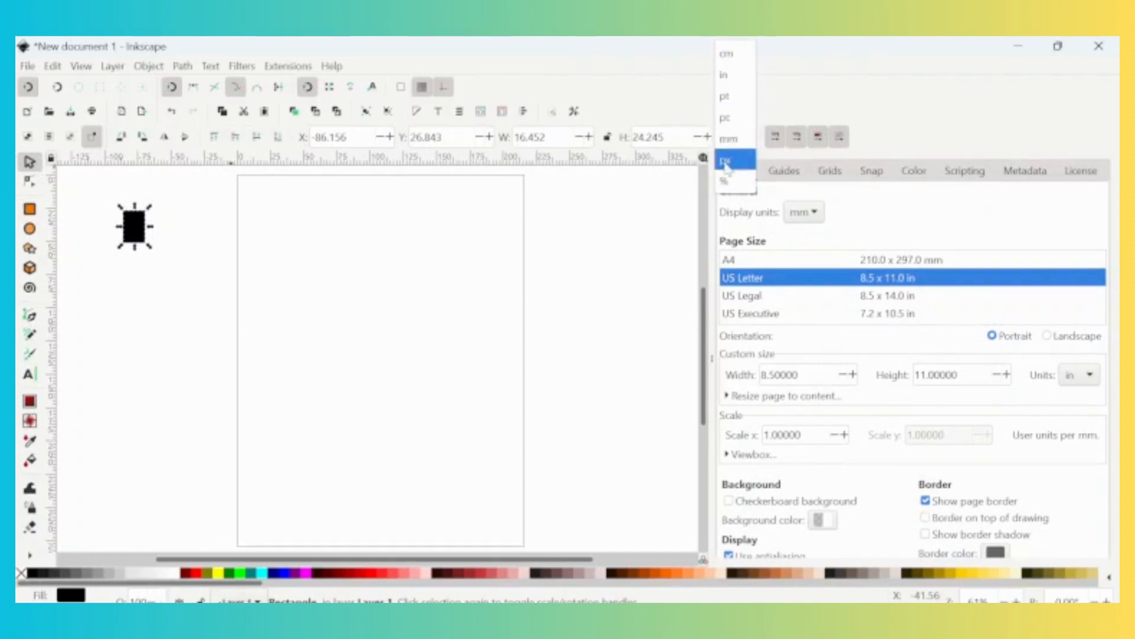
pyautogui.click(727, 54)
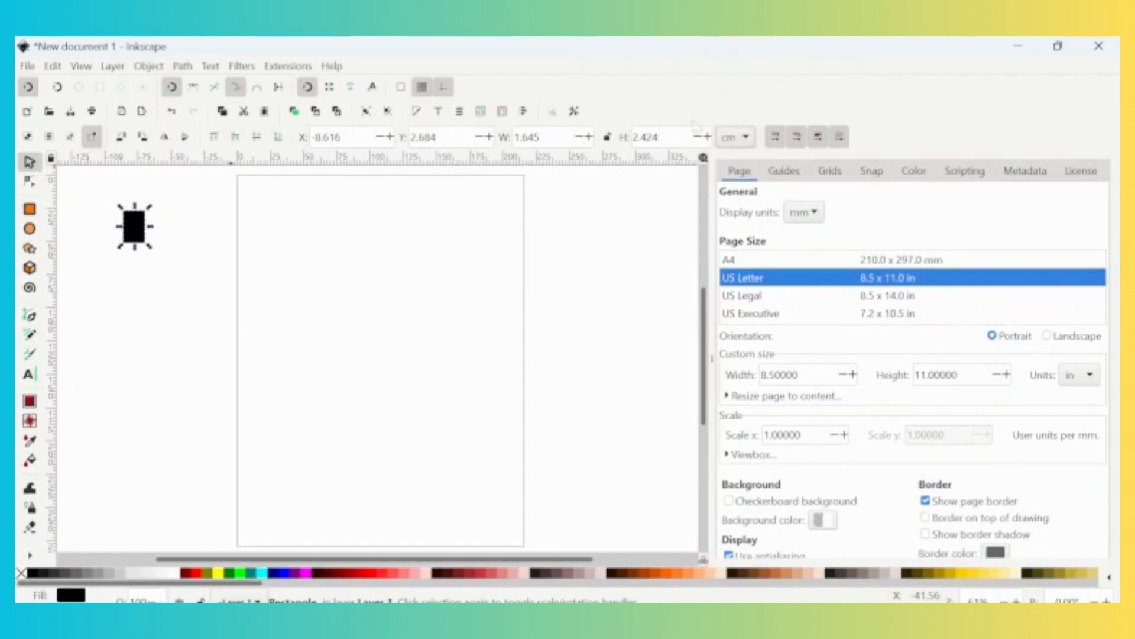
pyautogui.click(539, 137)
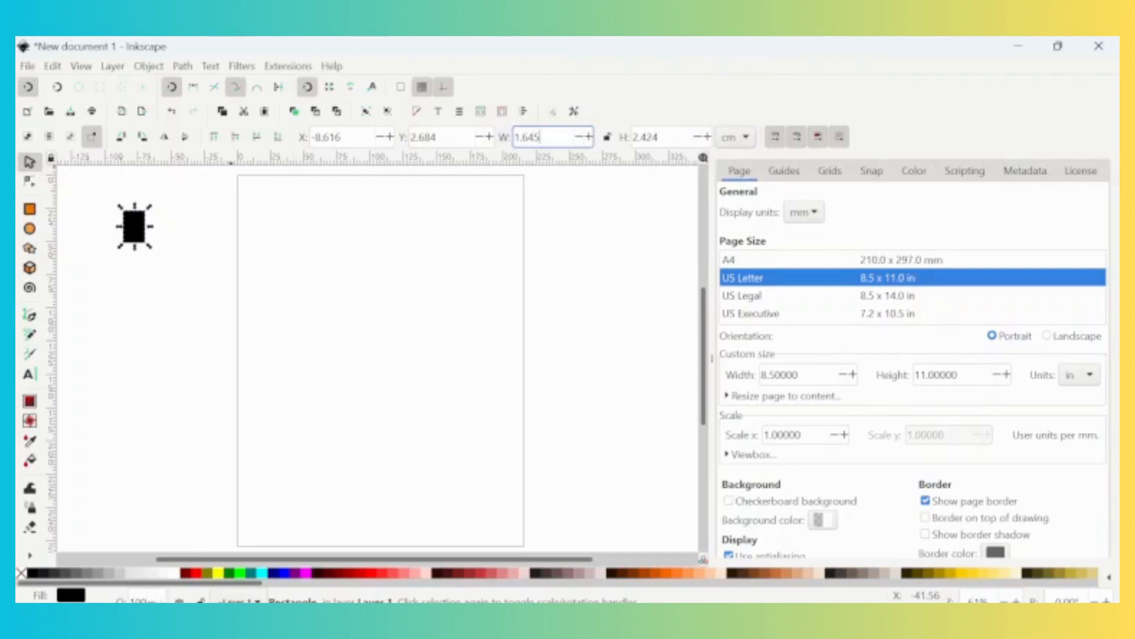
pyautogui.press('Return')
pyautogui.click(668, 138)
pyautogui.press('BackSpace')
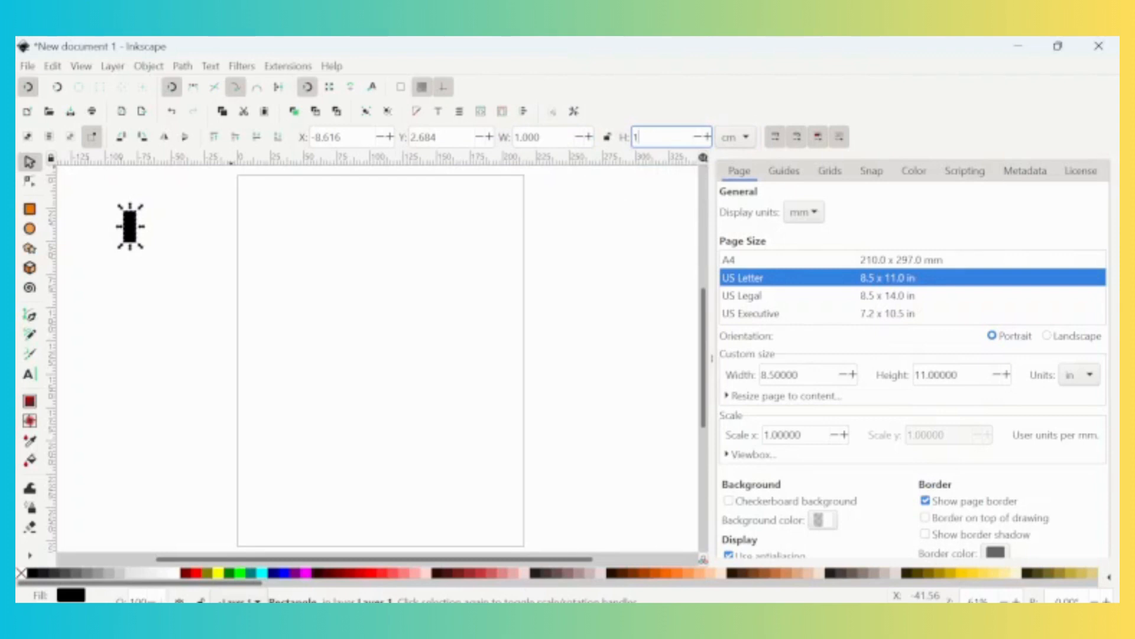
pyautogui.press('Return')
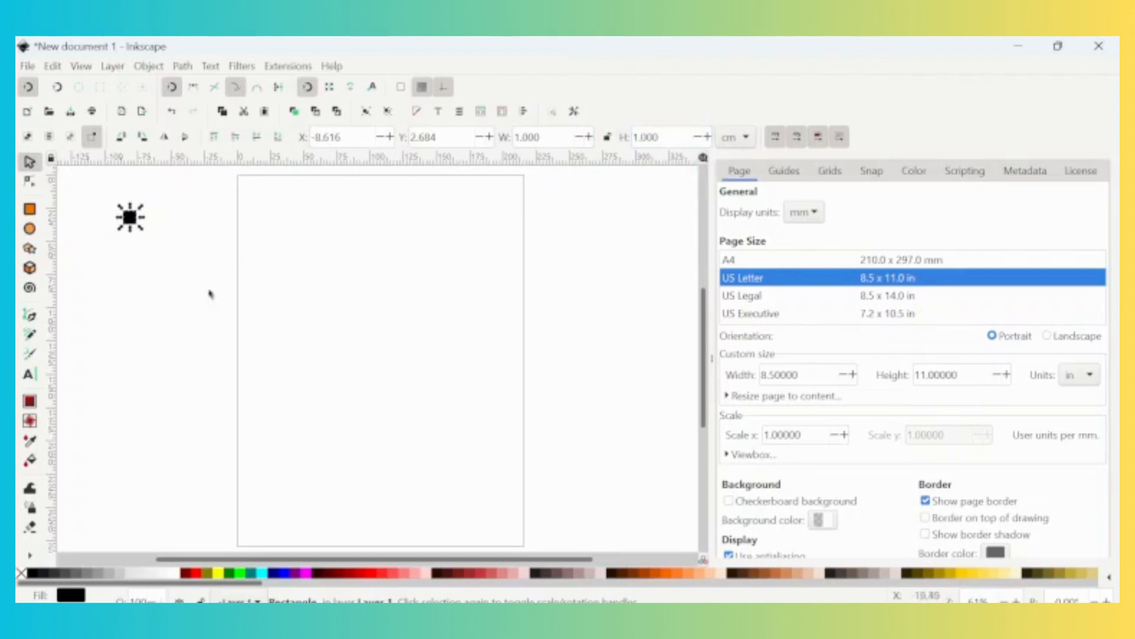
pyautogui.click(159, 318)
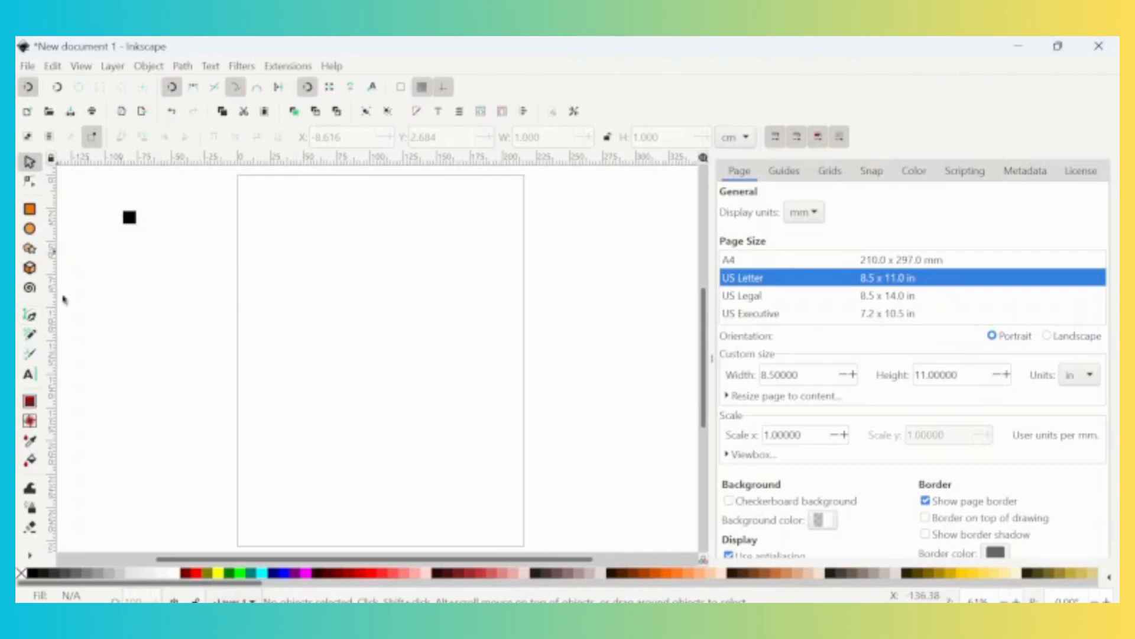
# Place two vertical and two horizontal guides along the four edges of the black square.
pyautogui.moveTo(58, 294); pyautogui.dragTo(126, 294)
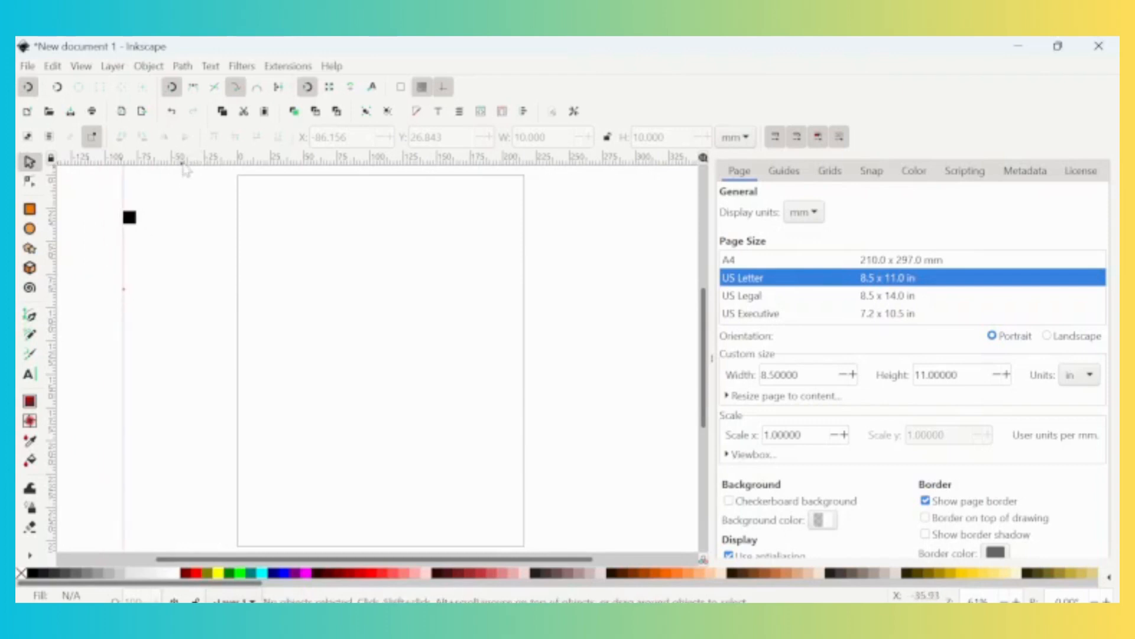
pyautogui.moveTo(184, 168); pyautogui.dragTo(183, 211)
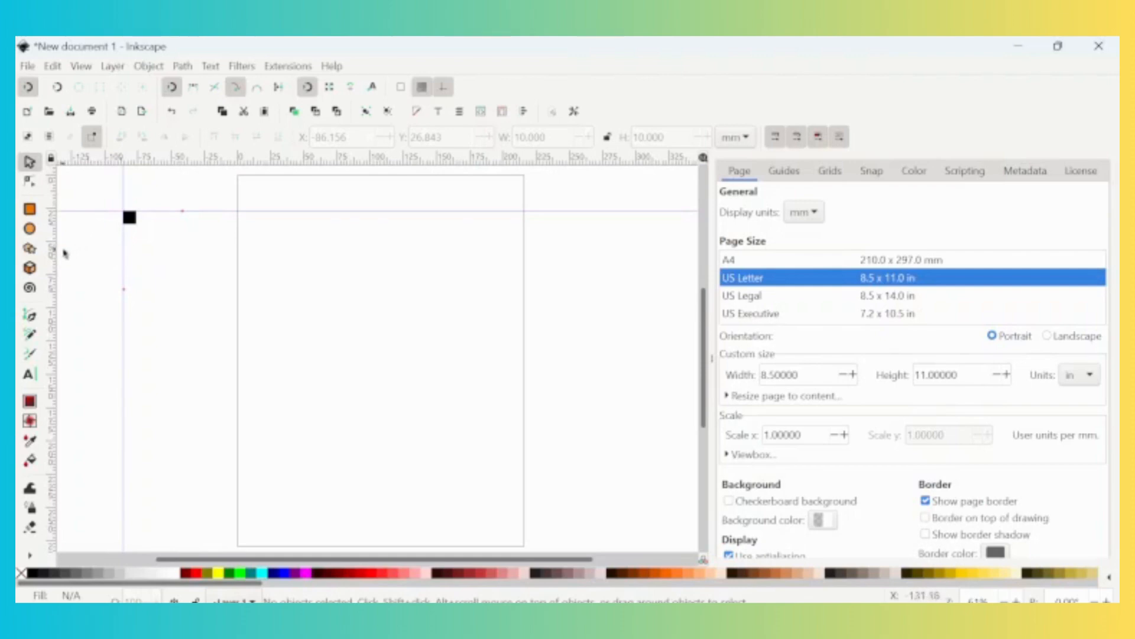
pyautogui.moveTo(57, 260); pyautogui.dragTo(137, 271)
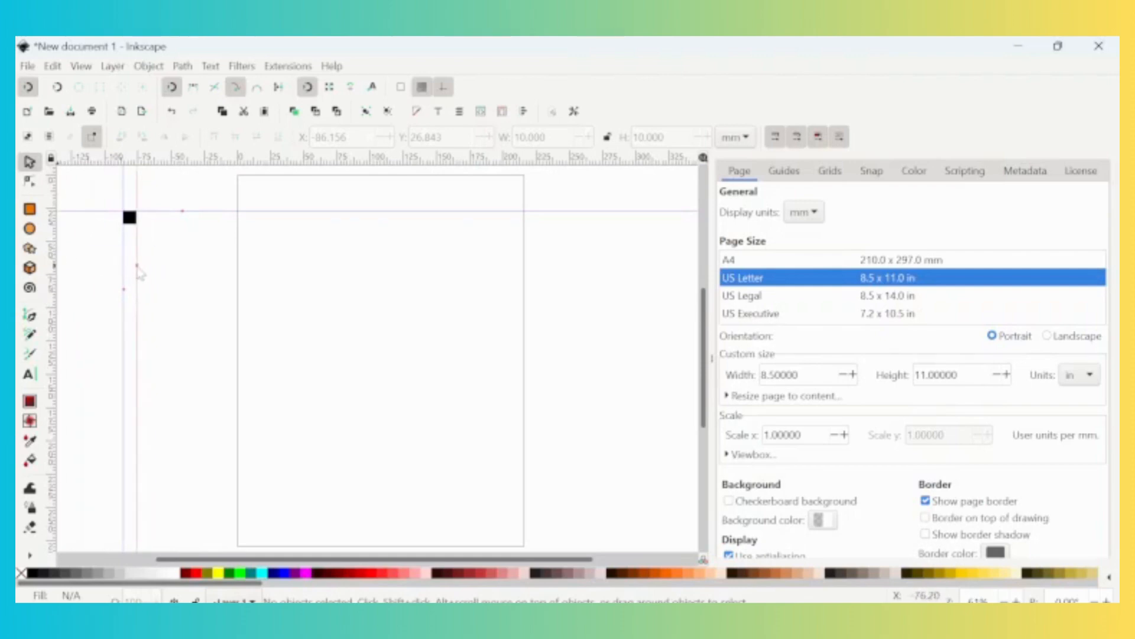
pyautogui.moveTo(133, 159); pyautogui.dragTo(131, 242)
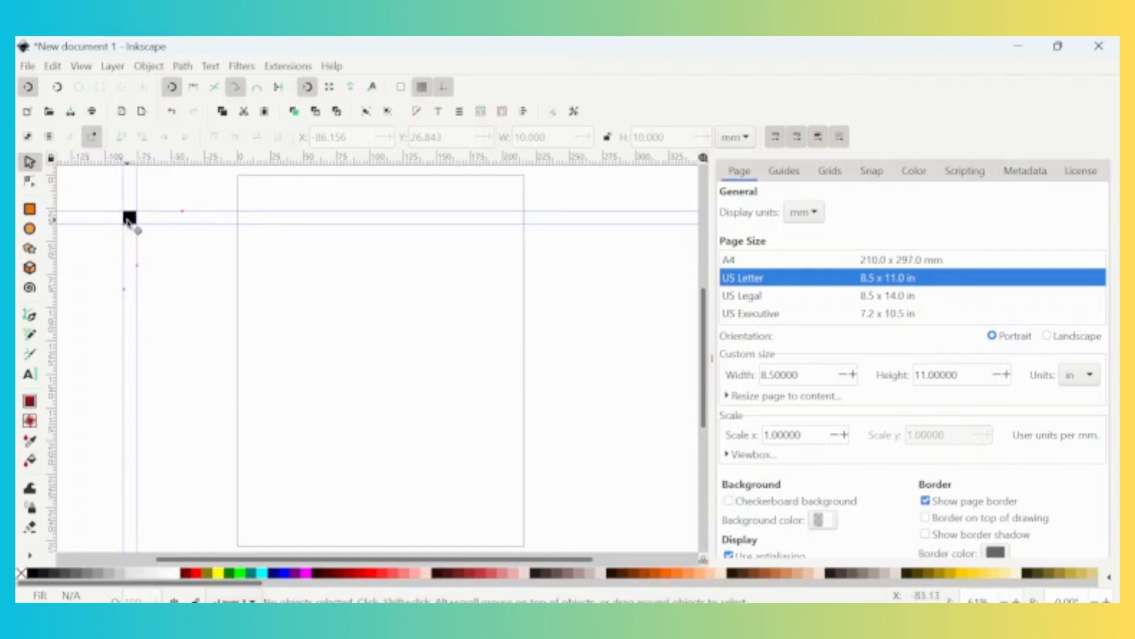
# Duplicate the 1 cm black square and place the copy directly below the original, edge to edge.
pyautogui.click(128, 218)
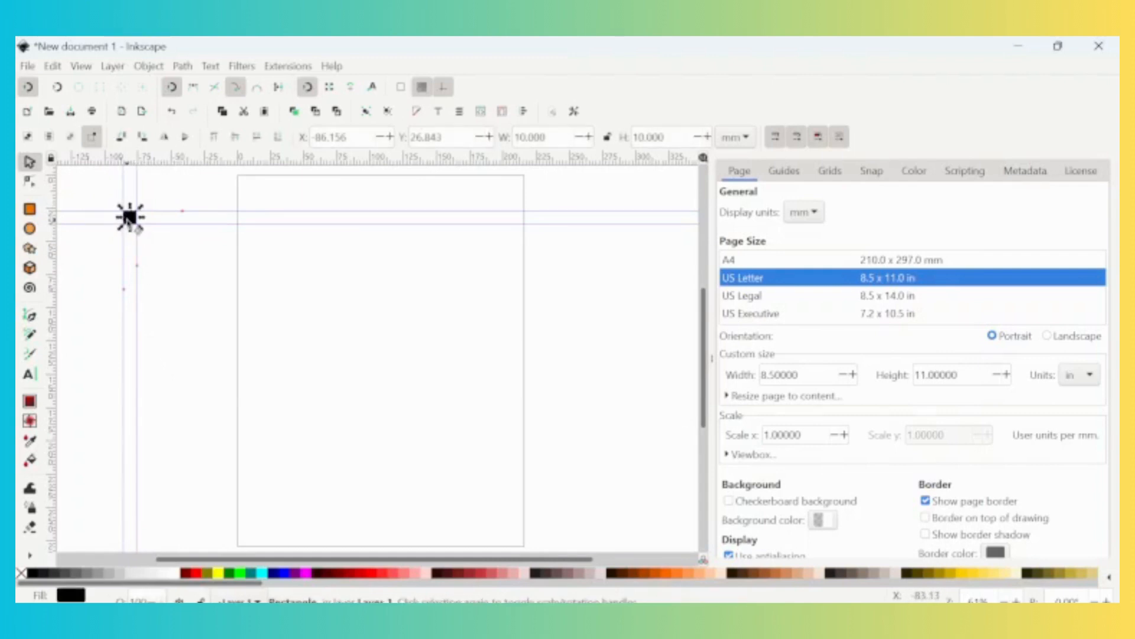
pyautogui.press('ctrl')
pyautogui.moveTo(129, 220); pyautogui.dragTo(127, 243)
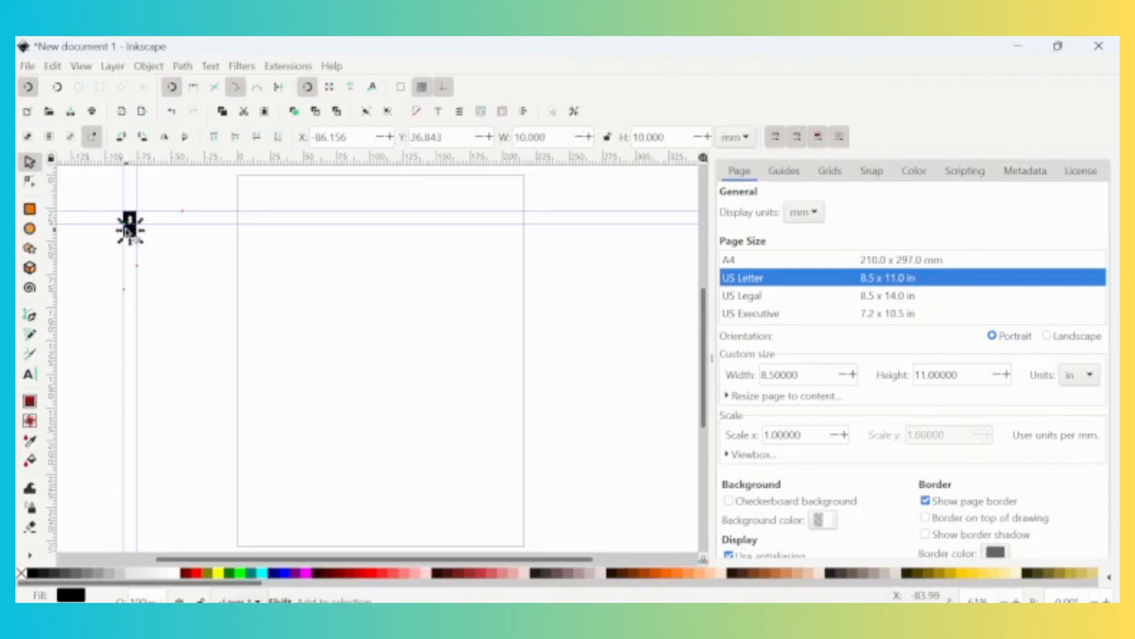
# Duplicate both black squares and place the copies against their right edge, forming a 2 by 2 block, then deselect.
pyautogui.click(128, 217)
pyautogui.hotkey('ctrl', 'a')
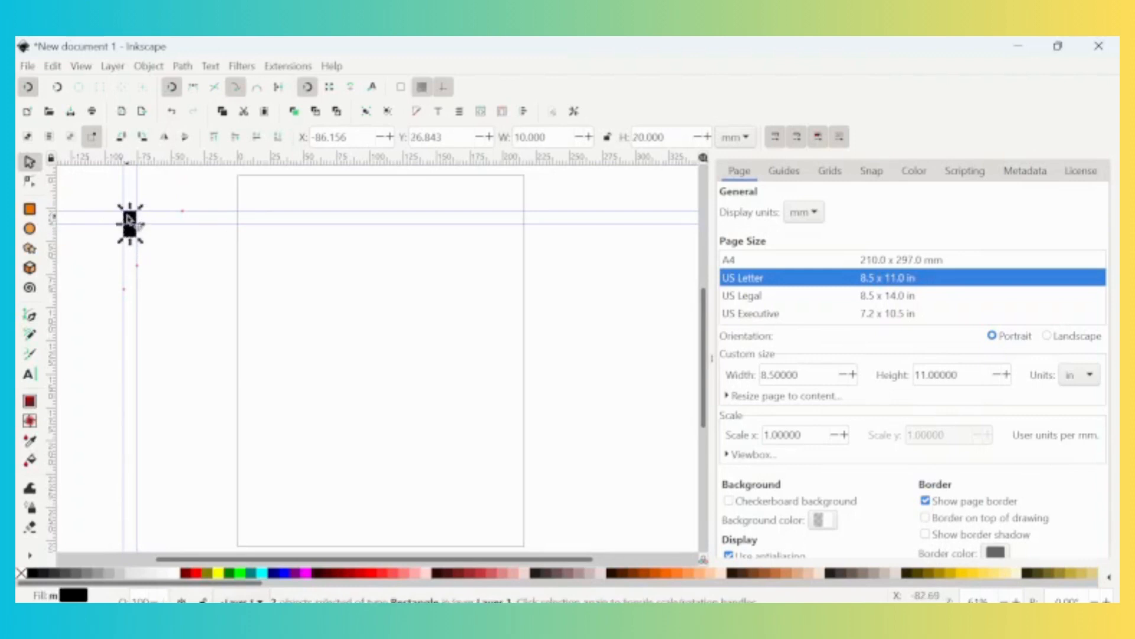
pyautogui.hotkey('ctrl', 'd')
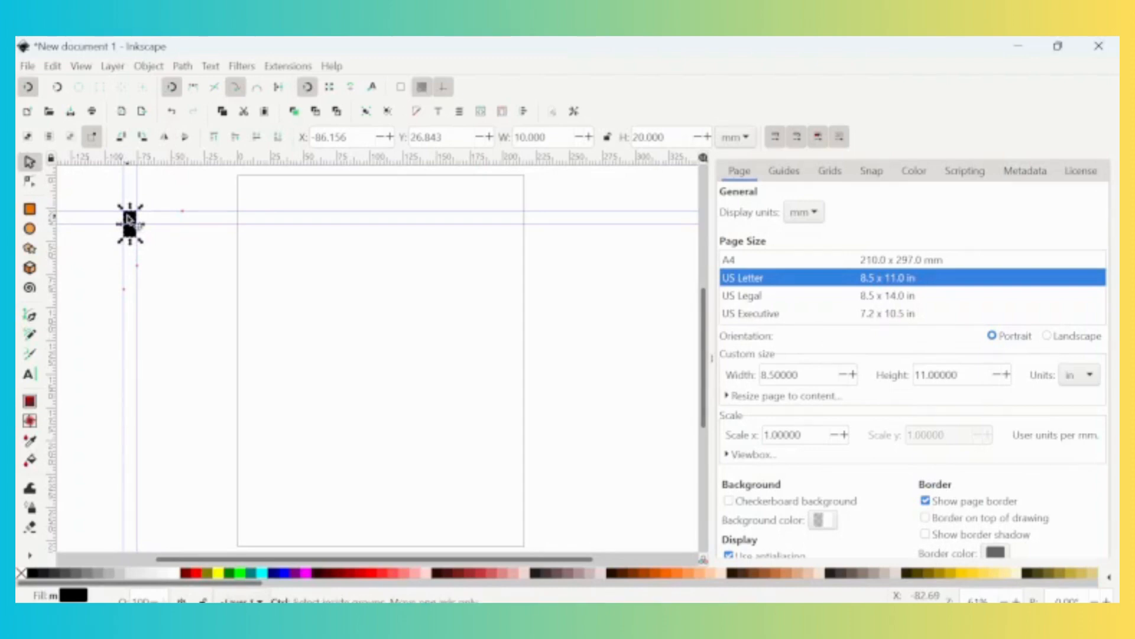
pyautogui.moveTo(129, 219); pyautogui.dragTo(166, 227)
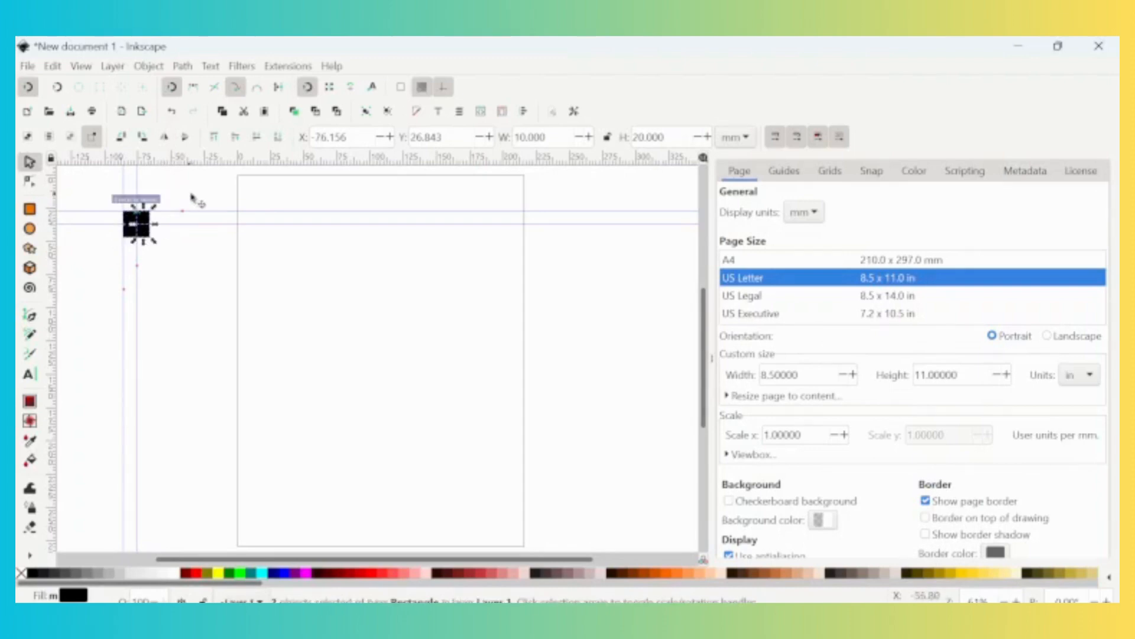
pyautogui.press('Escape')
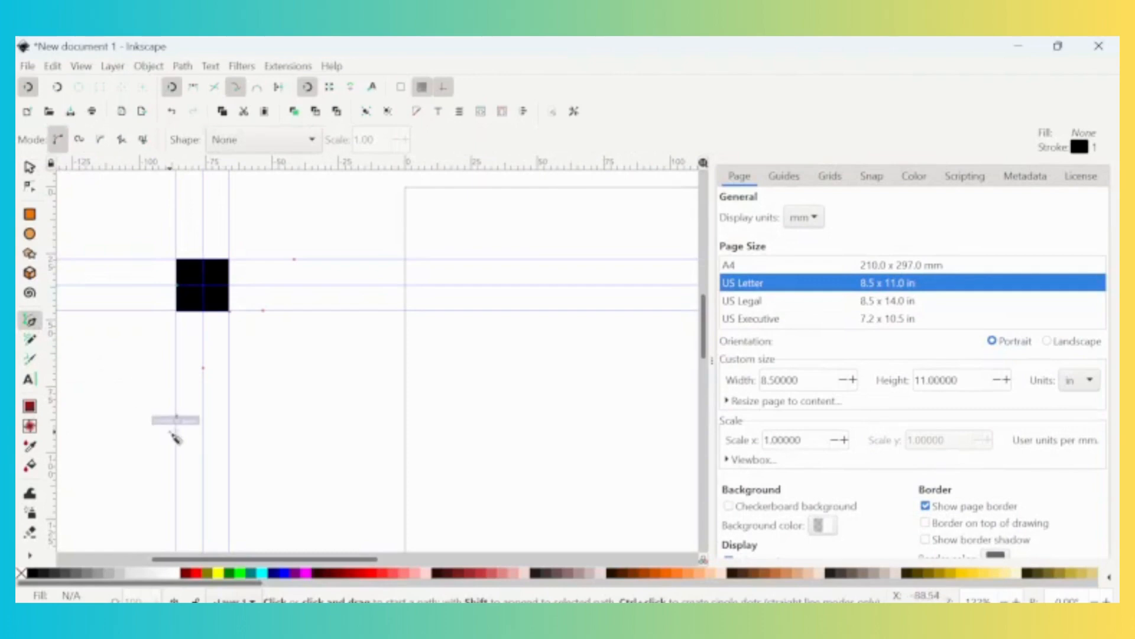
# With the Pen tool, trace a closed square outline around the 2 by 2 block and draw the lines through its middle.
pyautogui.click(177, 261)
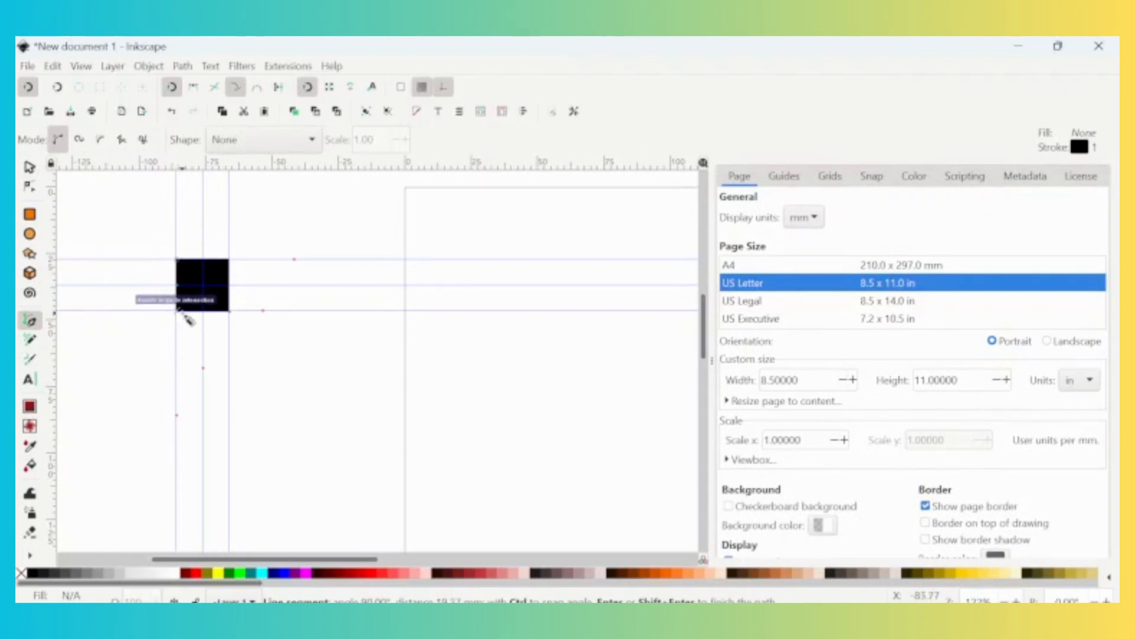
pyautogui.click(177, 311)
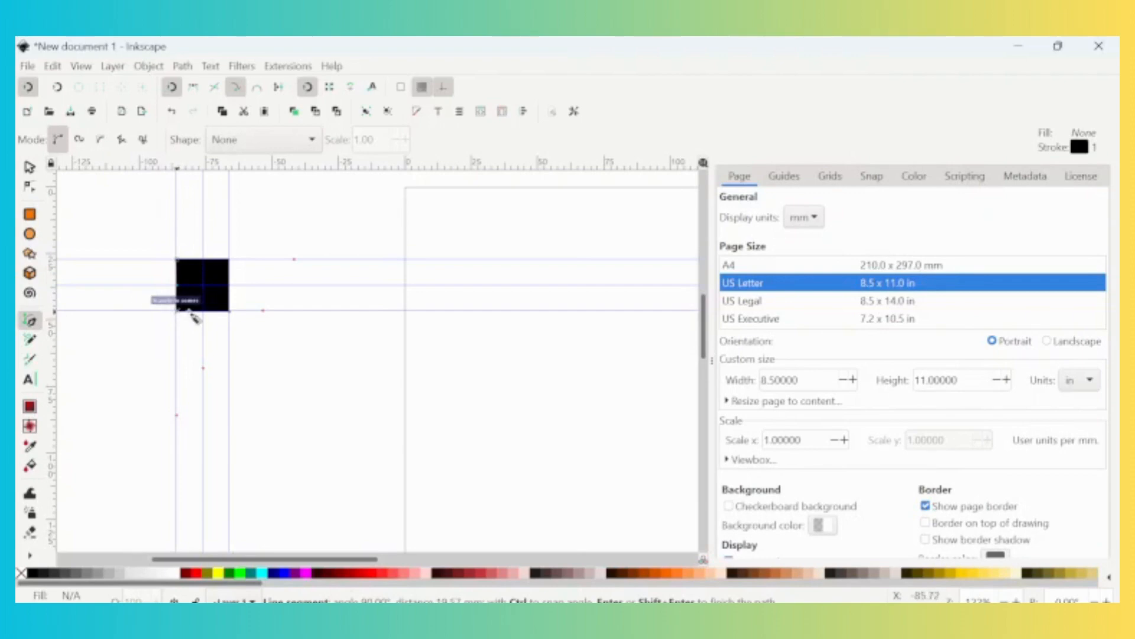
pyautogui.click(230, 312)
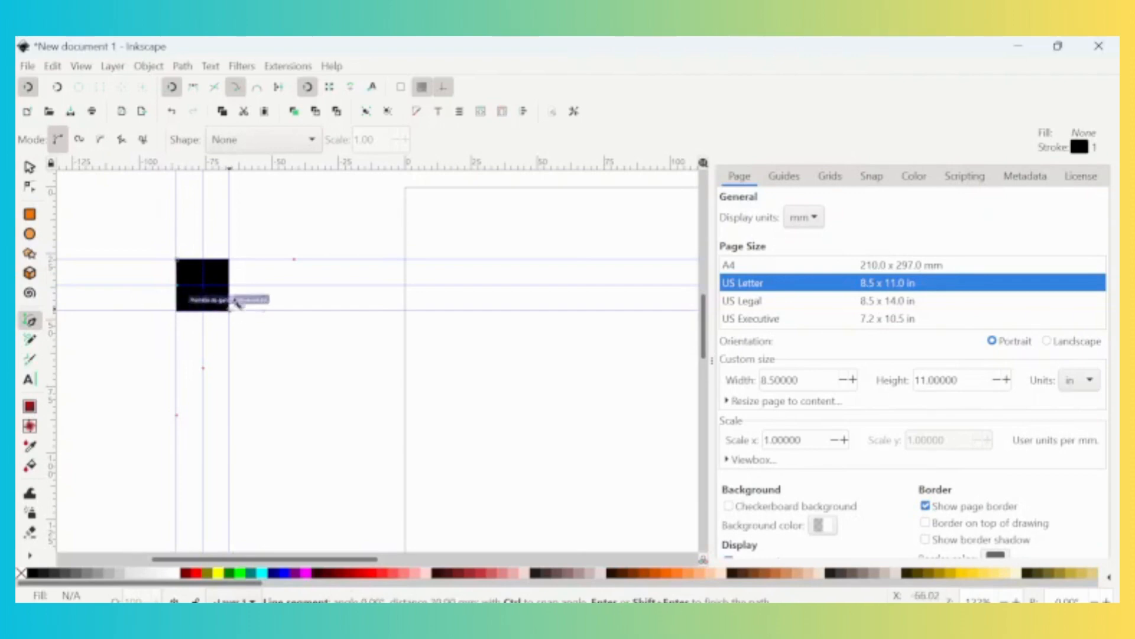
pyautogui.click(230, 259)
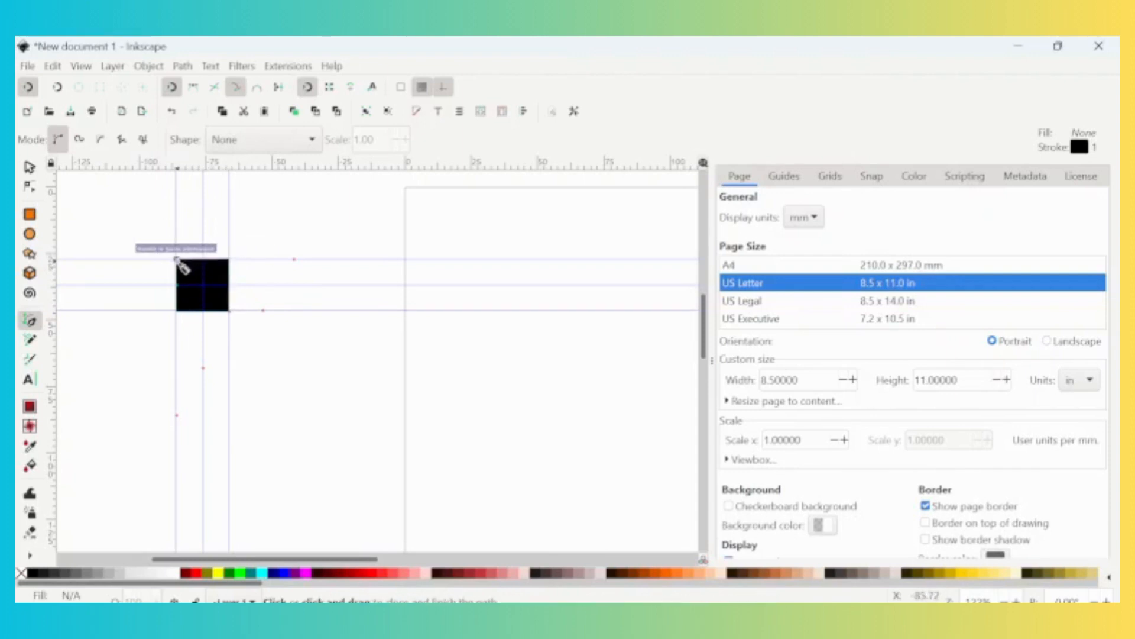
pyautogui.click(177, 260)
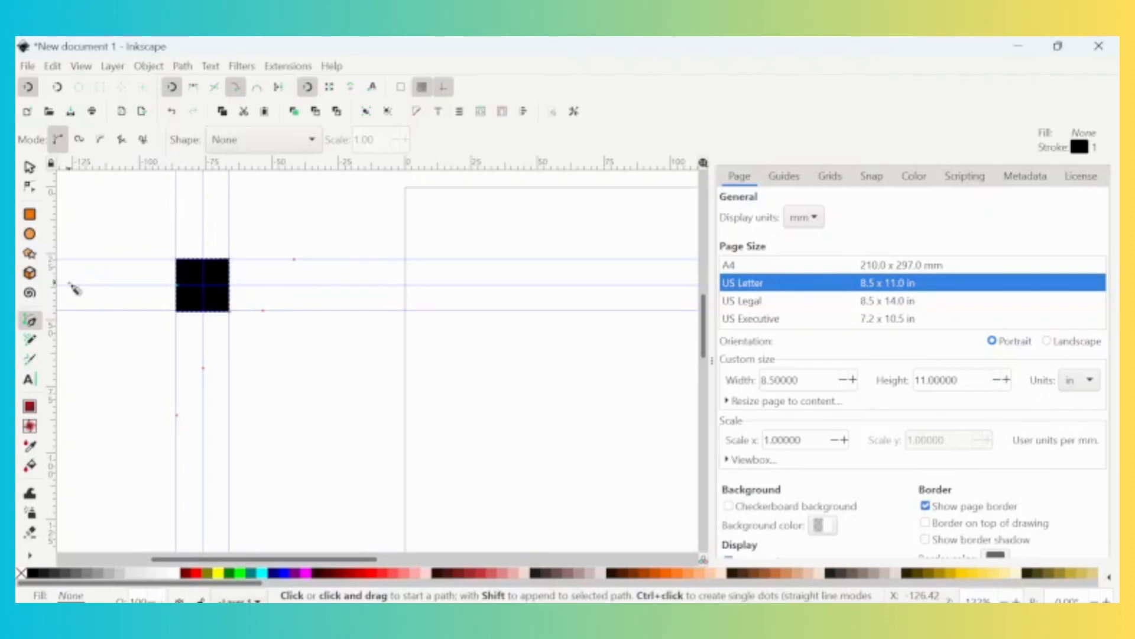
pyautogui.click(203, 259)
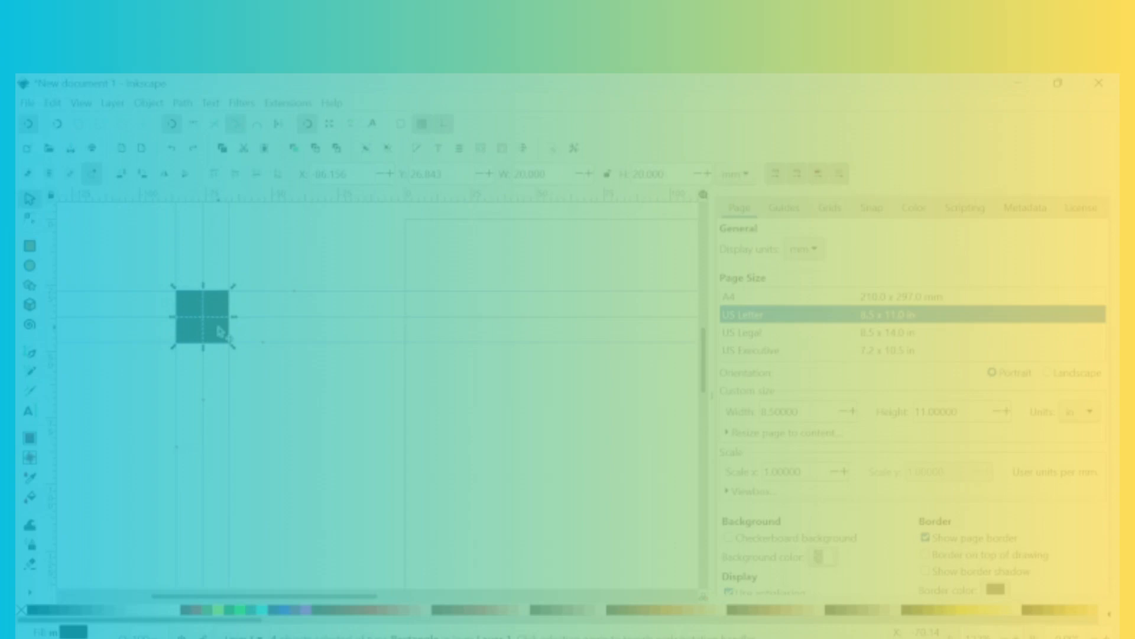
# Move the four black squares away from the drawn grid and align the outline's upper-right corner node with the guide intersection.
pyautogui.moveTo(219, 284); pyautogui.dragTo(372, 208)
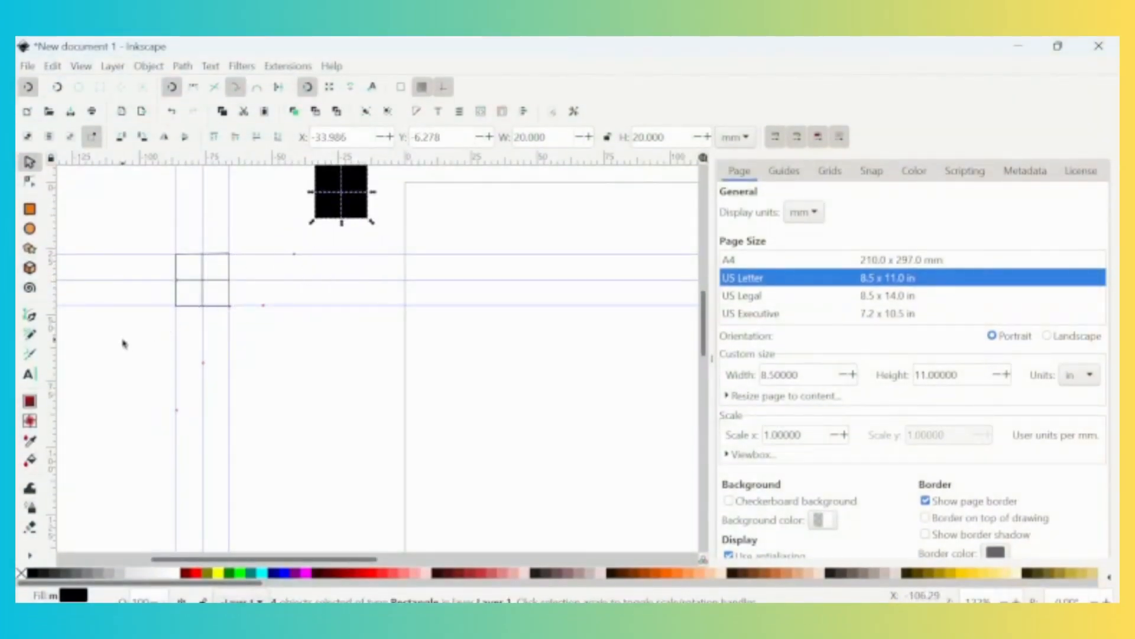
pyautogui.press('+')
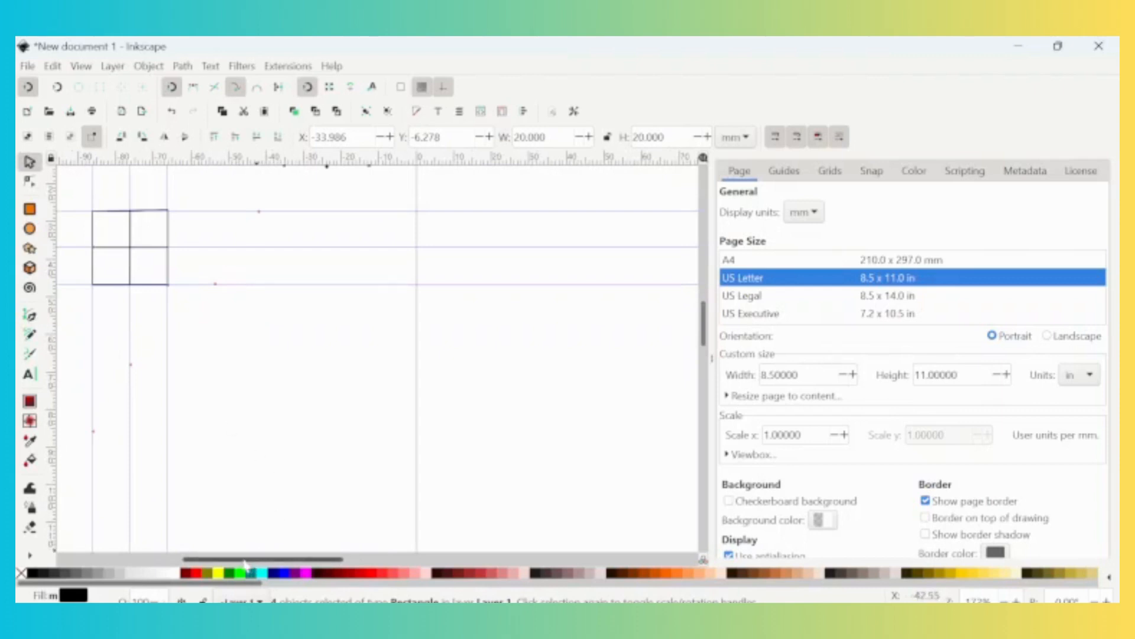
pyautogui.moveTo(245, 560); pyautogui.dragTo(217, 560)
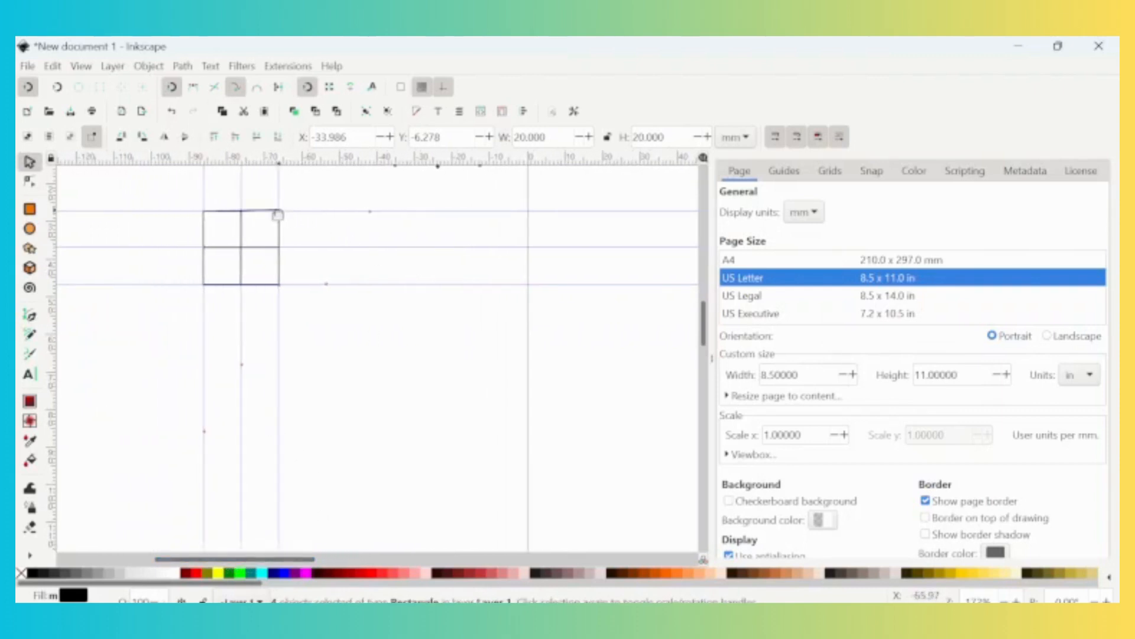
pyautogui.click(275, 214)
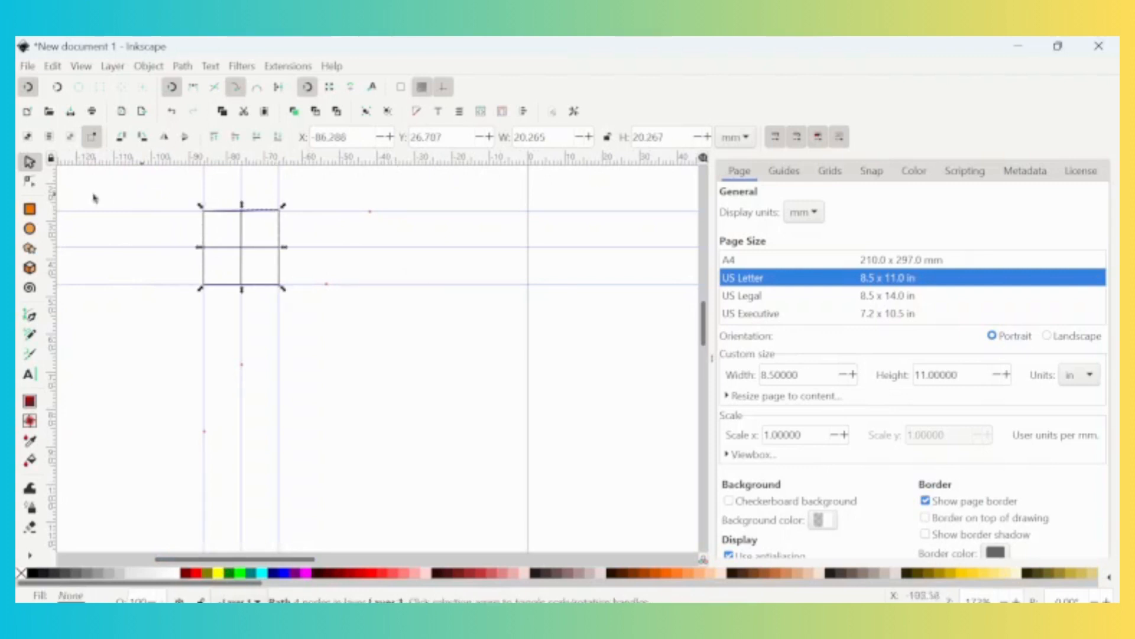
pyautogui.click(29, 183)
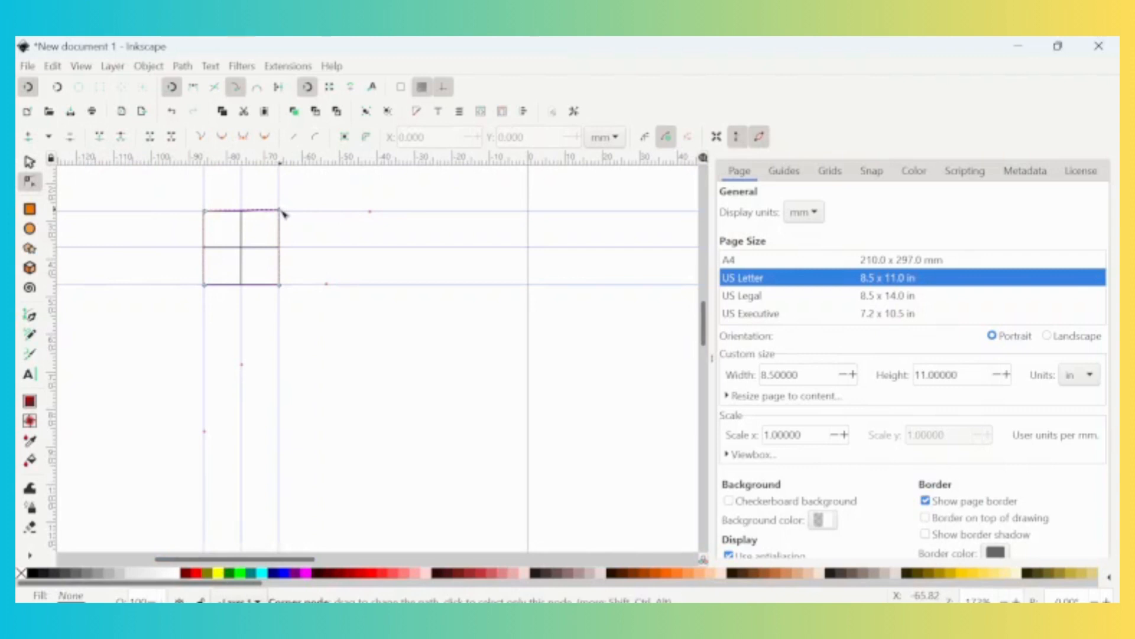
pyautogui.moveTo(281, 214); pyautogui.dragTo(283, 218)
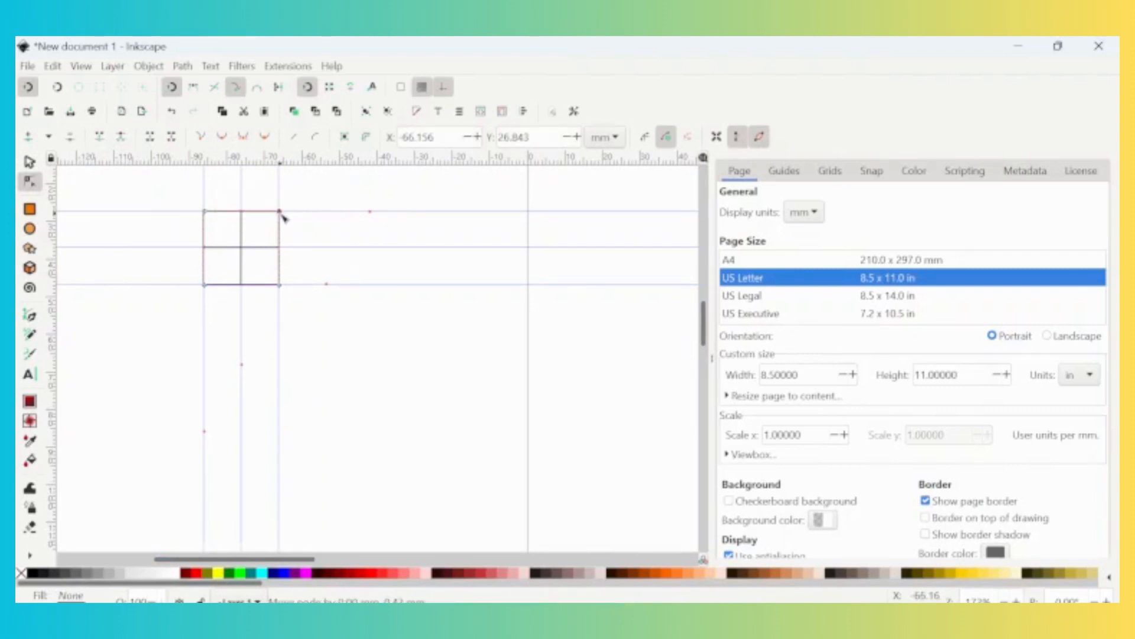
pyautogui.moveTo(283, 218); pyautogui.dragTo(283, 218)
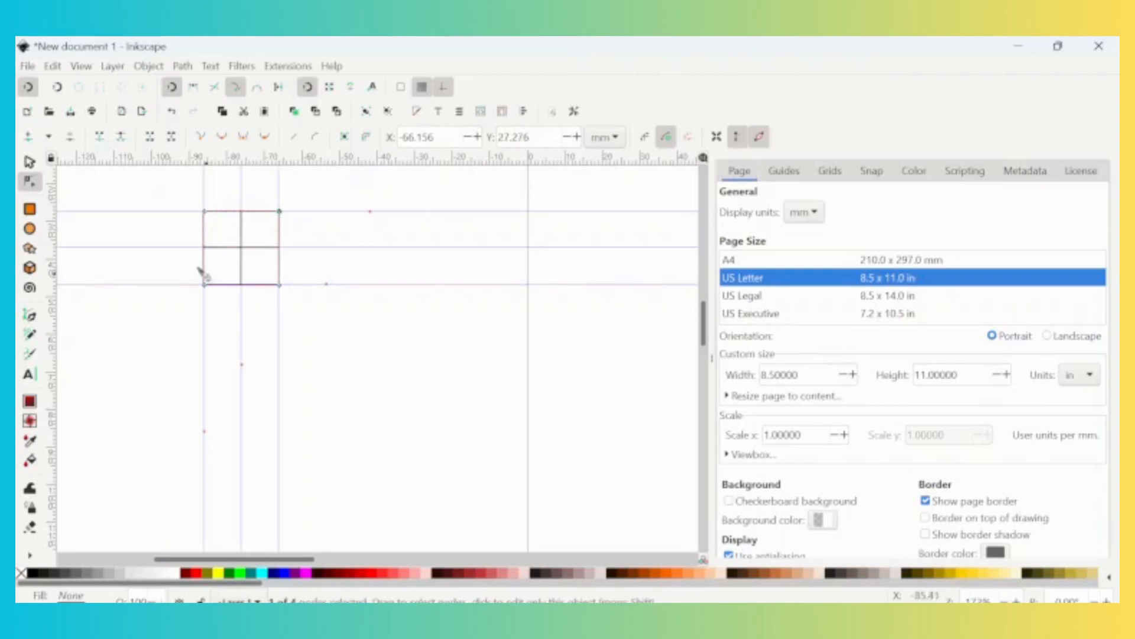
pyautogui.click(175, 261)
pyautogui.click(175, 261)
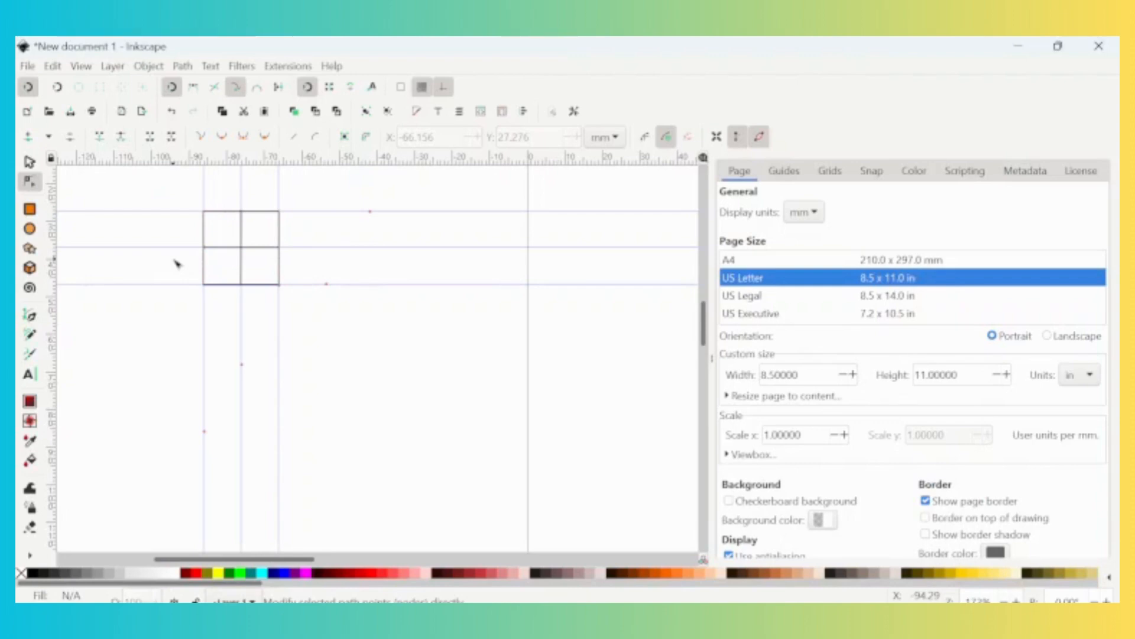
# Fit the square outline to the horizontal guides by moving it up slightly and lowering its top edge.
pyautogui.press('+')
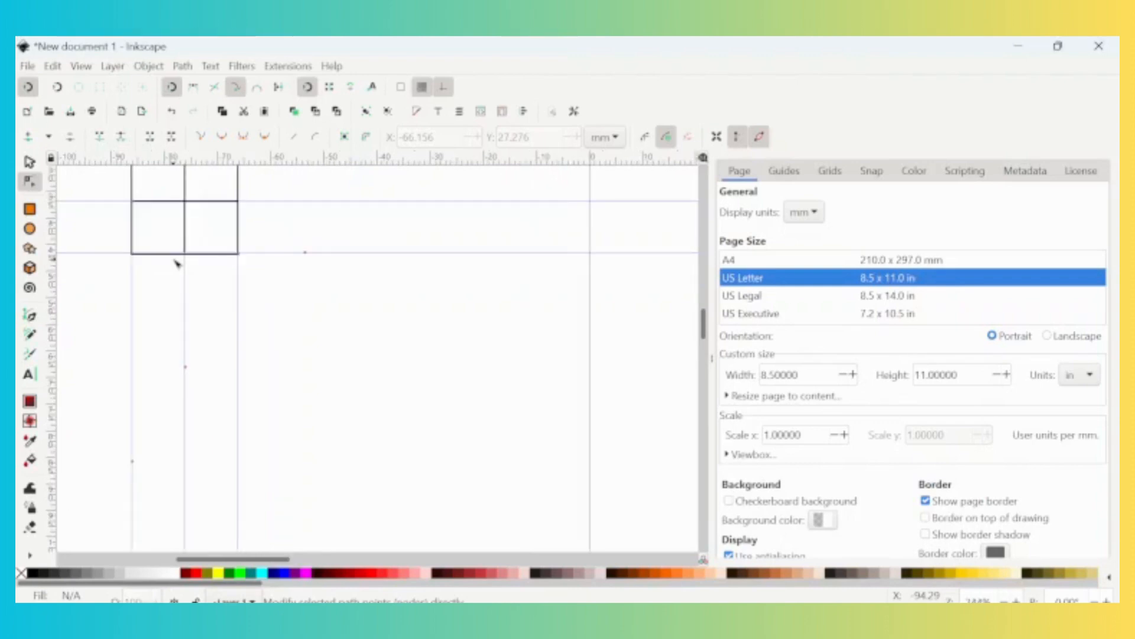
pyautogui.click(211, 255)
pyautogui.press('s')
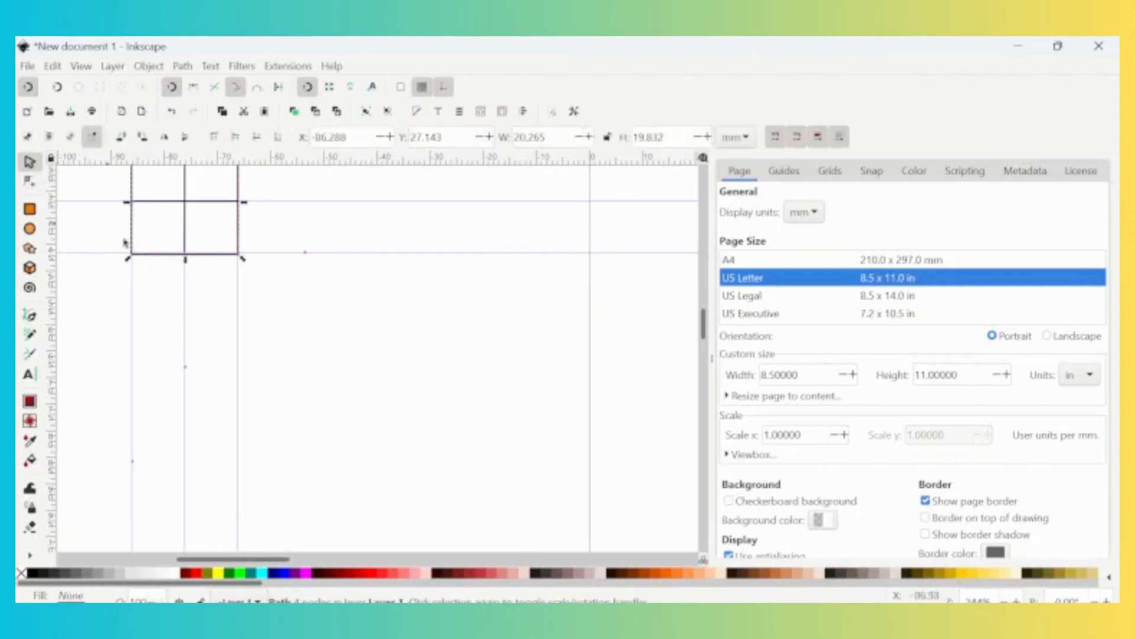
pyautogui.moveTo(203, 258); pyautogui.dragTo(203, 254)
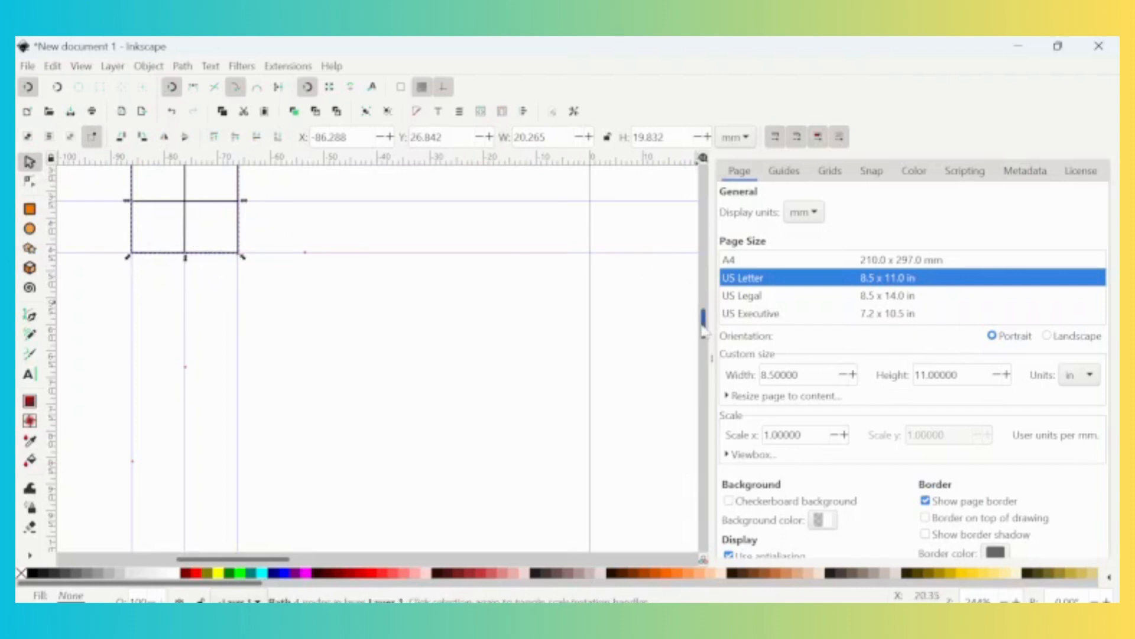
pyautogui.moveTo(704, 331); pyautogui.dragTo(703, 325)
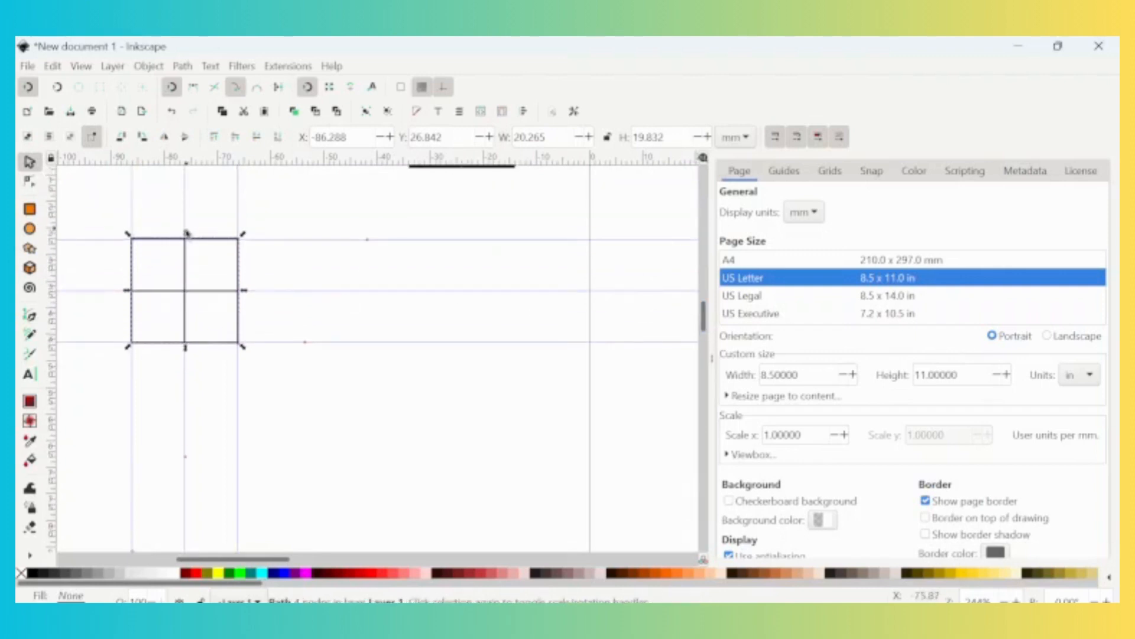
pyautogui.moveTo(187, 235); pyautogui.dragTo(186, 240)
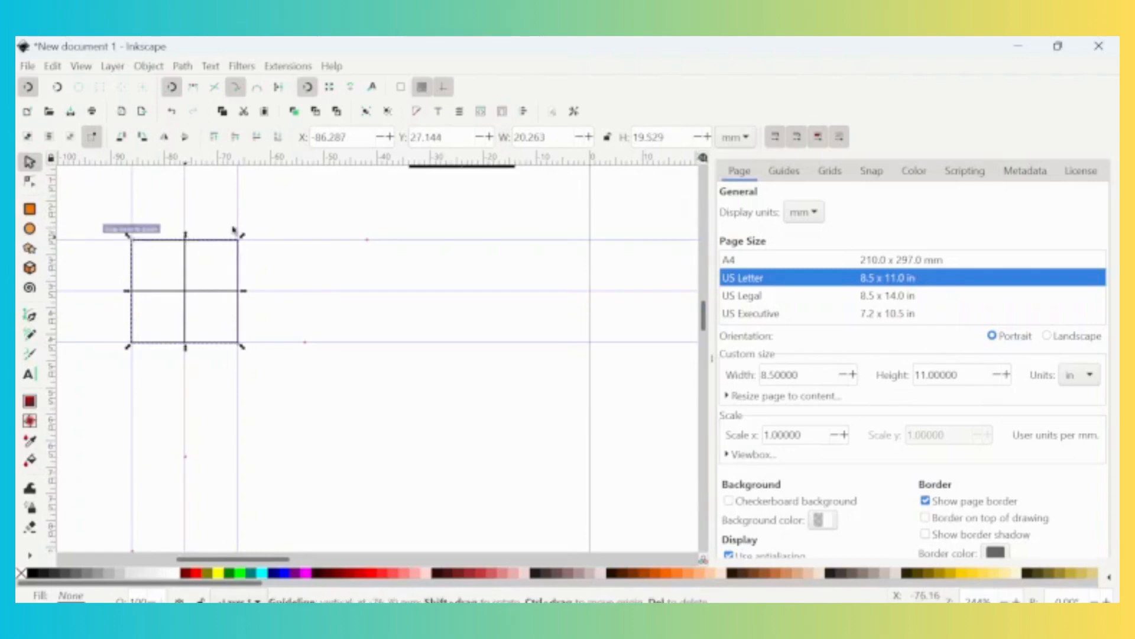
pyautogui.click(314, 216)
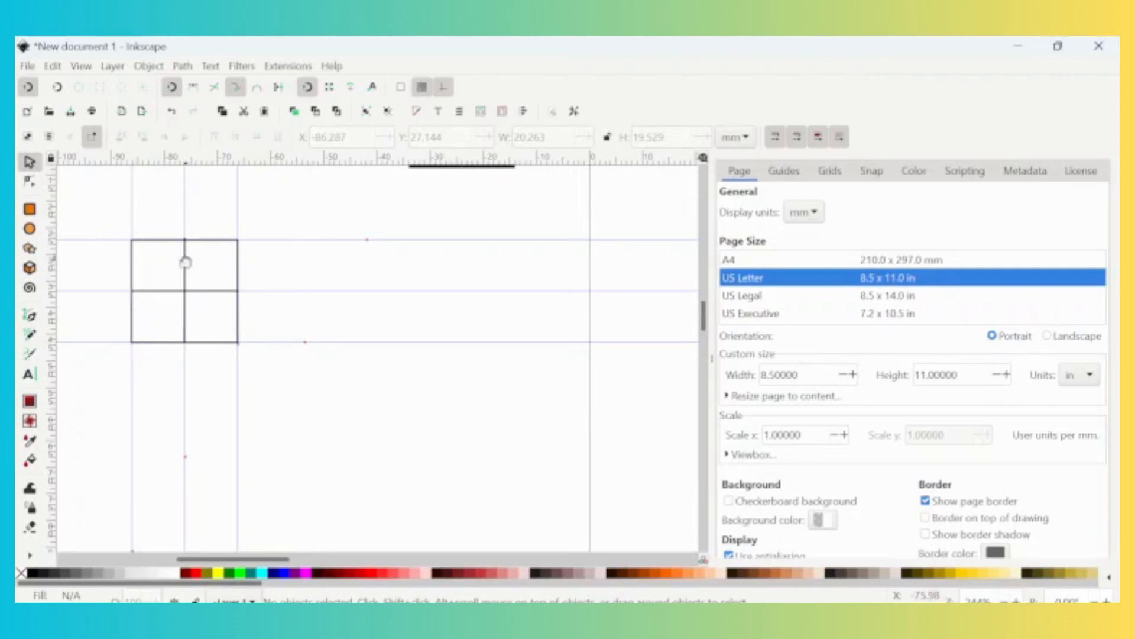
# Shorten the vertical centre line at its upper end so that it meets the outline's top edge, and deselect it.
pyautogui.click(183, 258)
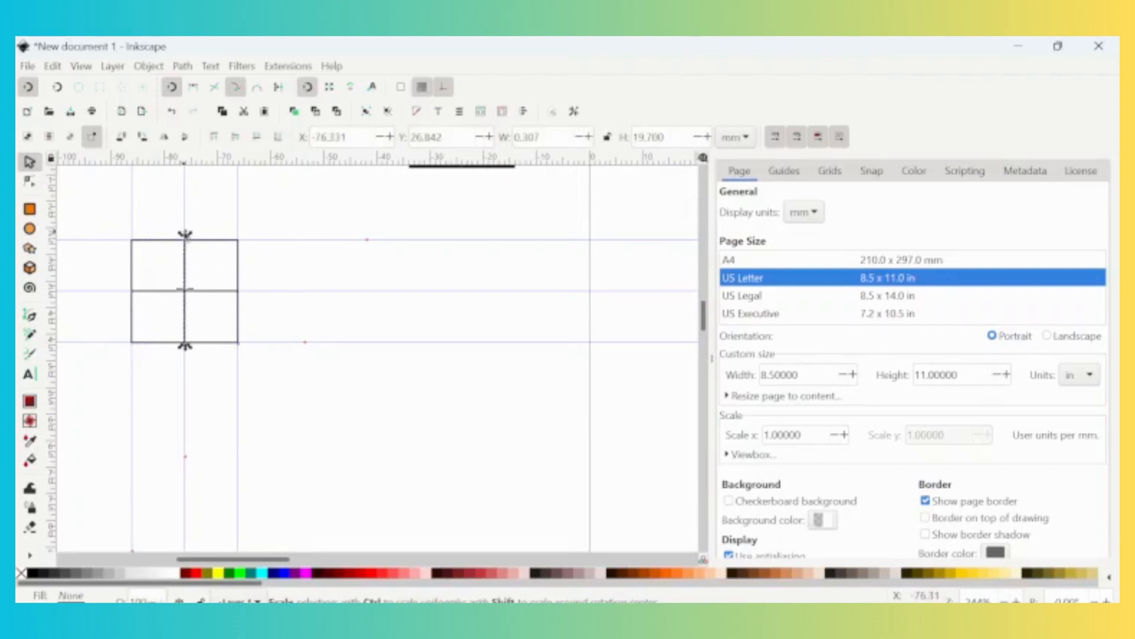
pyautogui.moveTo(185, 235); pyautogui.dragTo(185, 240)
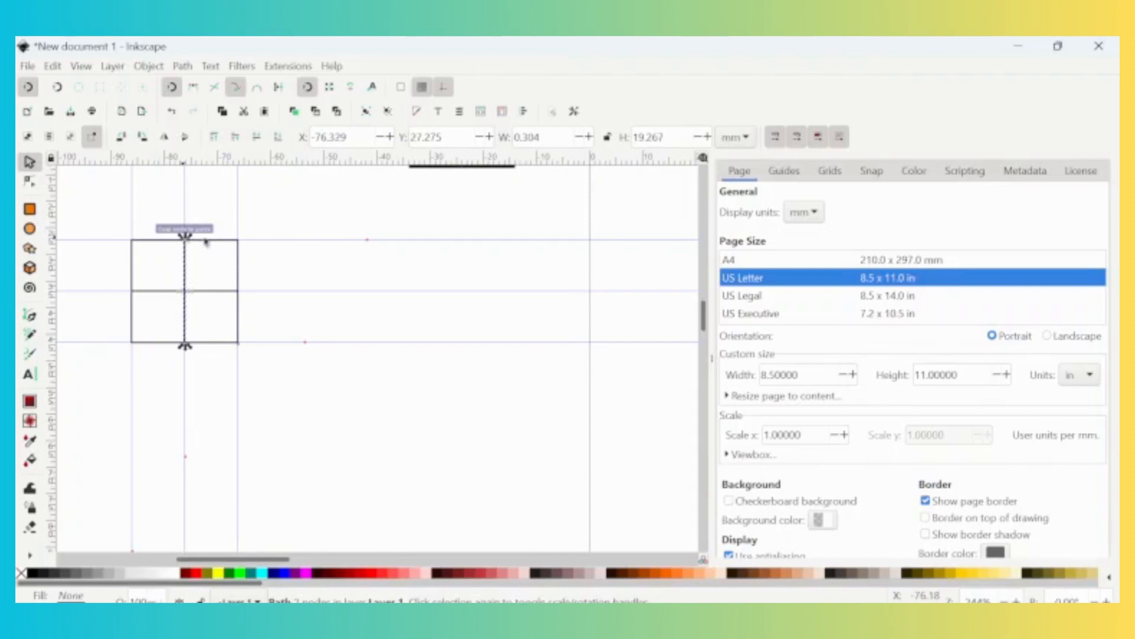
pyautogui.click(299, 207)
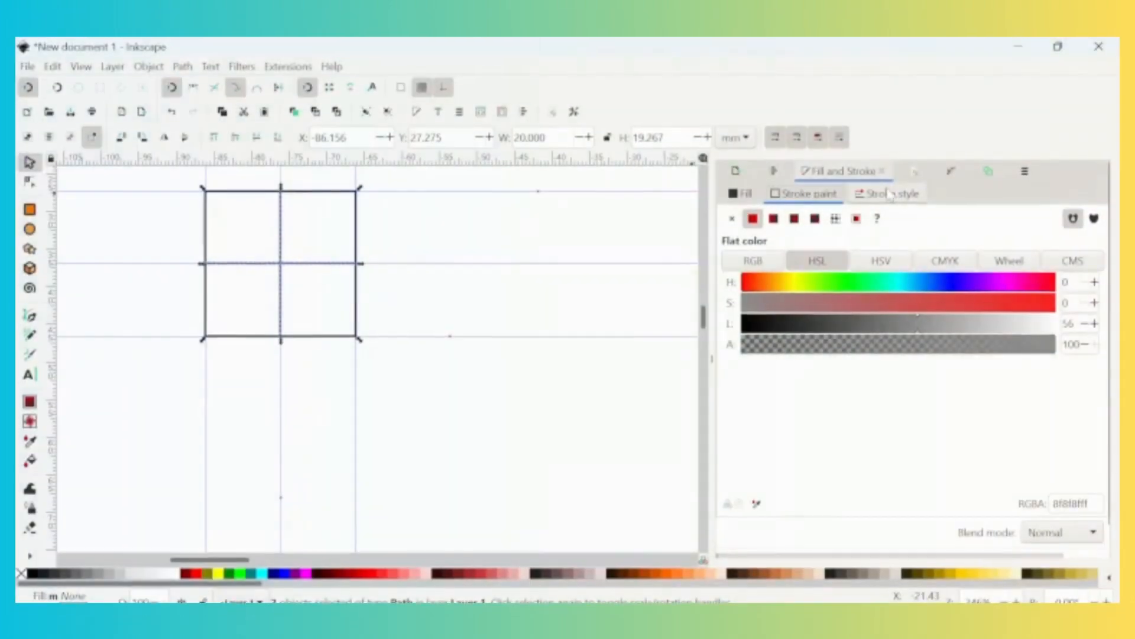
# Give the two centre lines a finely dotted stroke pattern, settling on the one with slightly wider gaps.
pyautogui.click(890, 194)
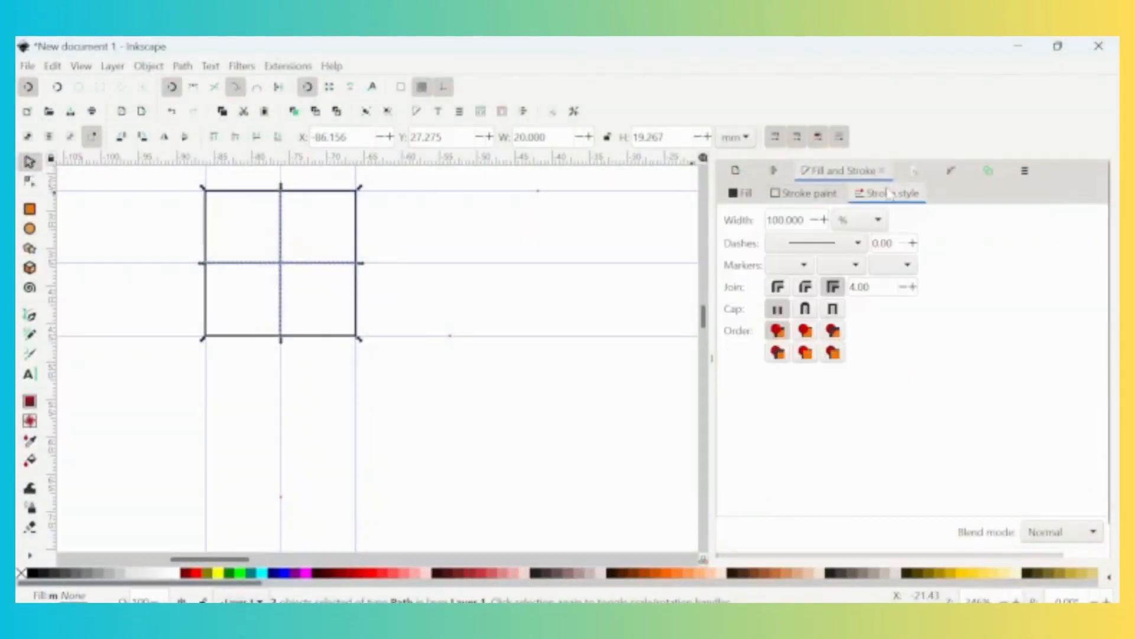
pyautogui.click(858, 245)
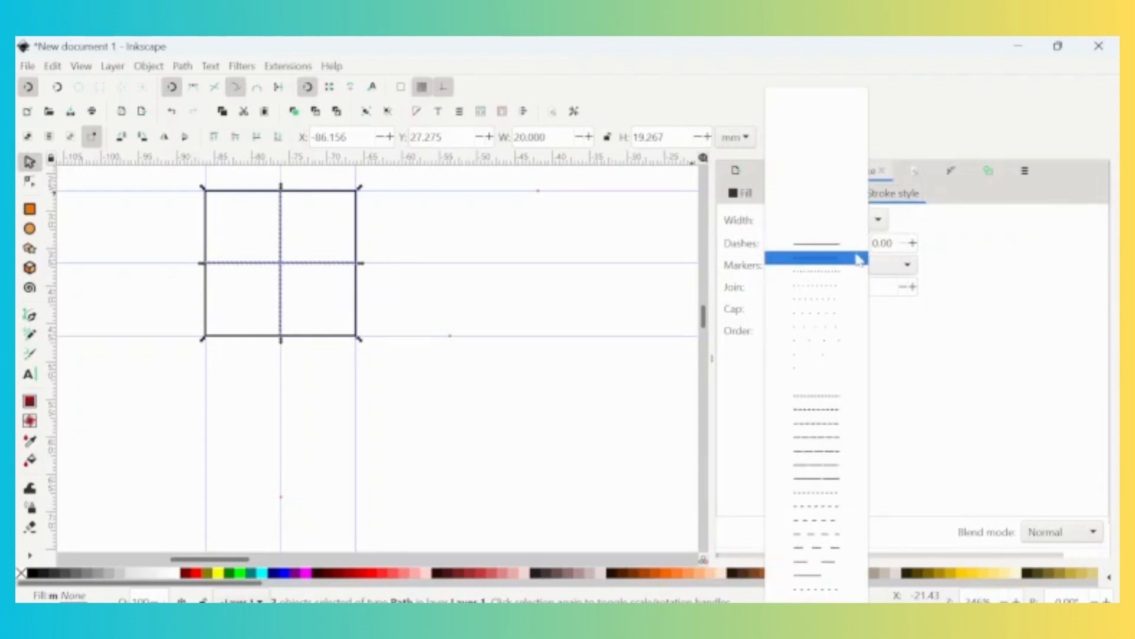
pyautogui.click(836, 275)
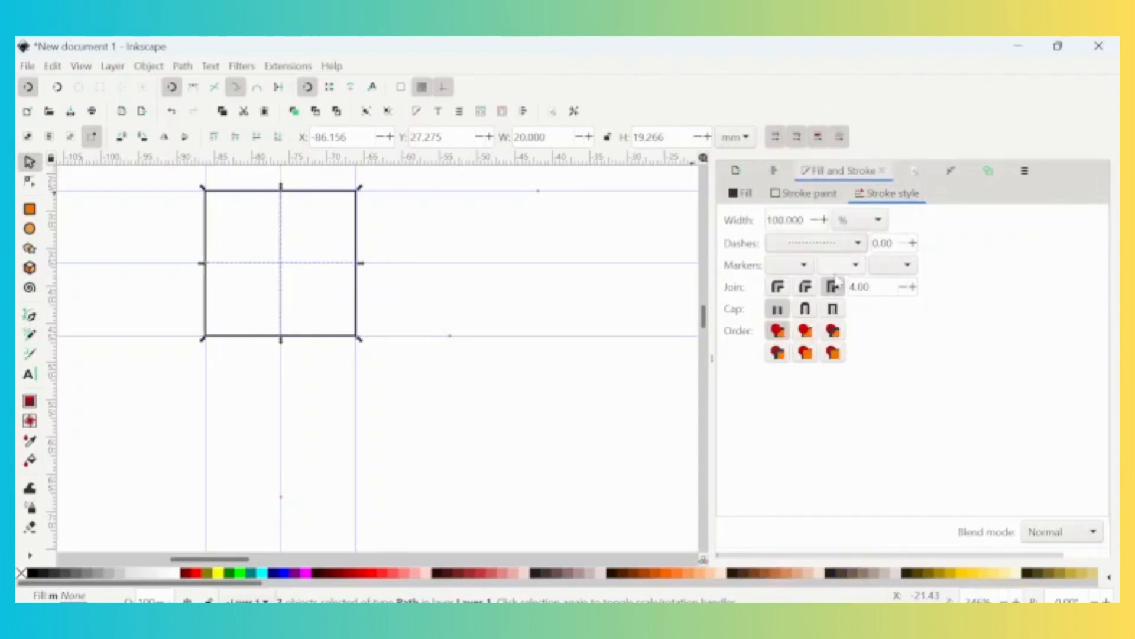
pyautogui.click(861, 245)
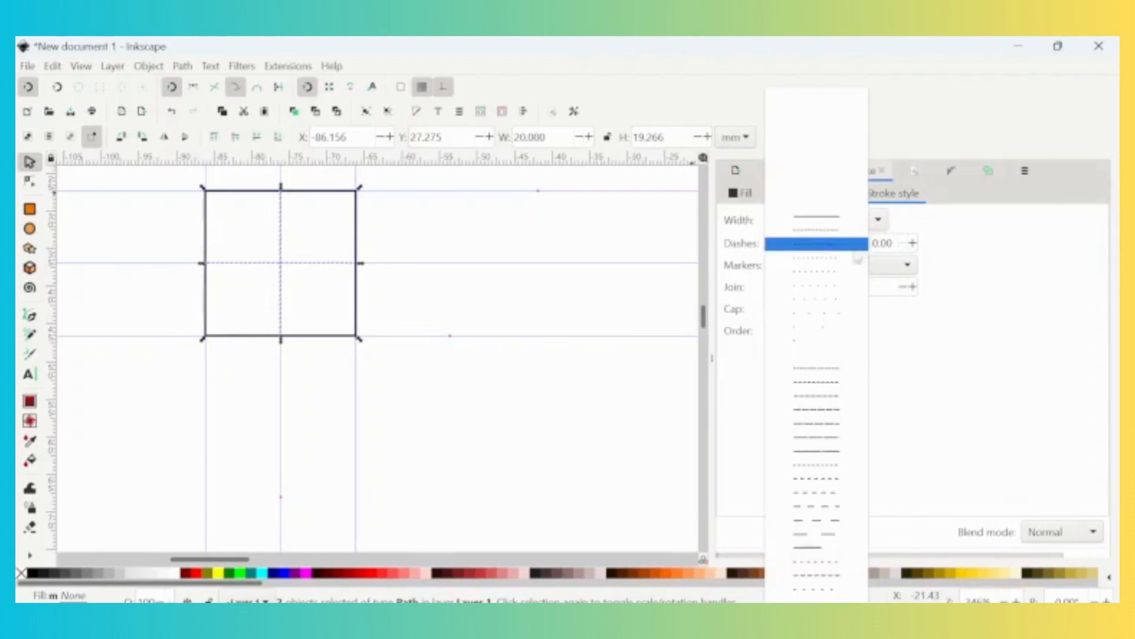
pyautogui.click(831, 271)
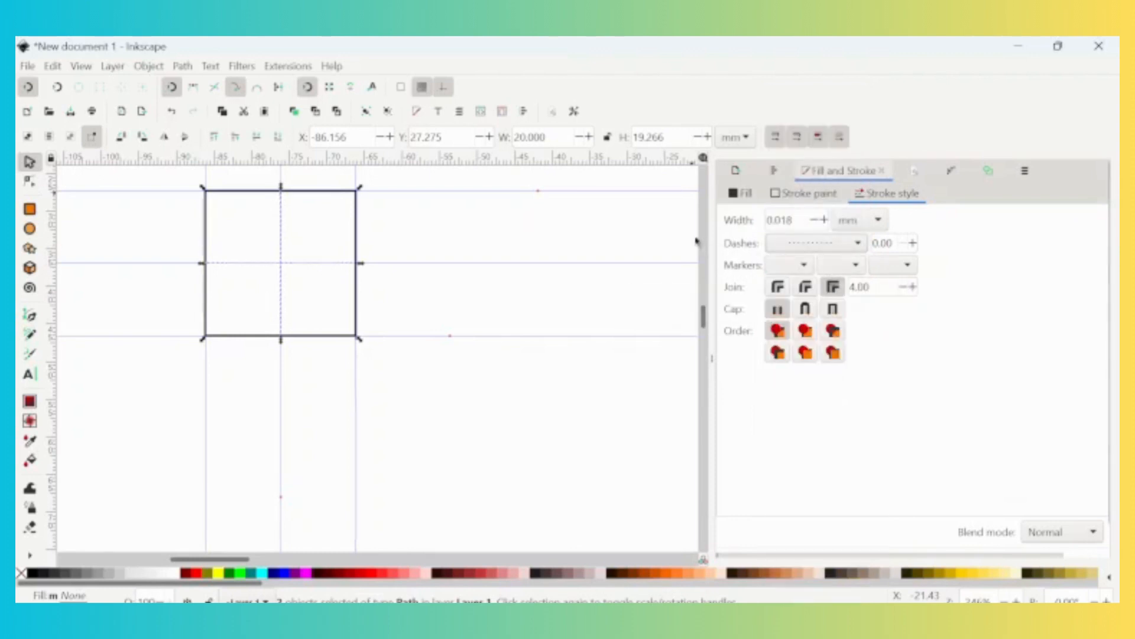
# Set the dotted centre lines' stroke width to 0.570 px and darken their grey stroke colour.
pyautogui.click(852, 220)
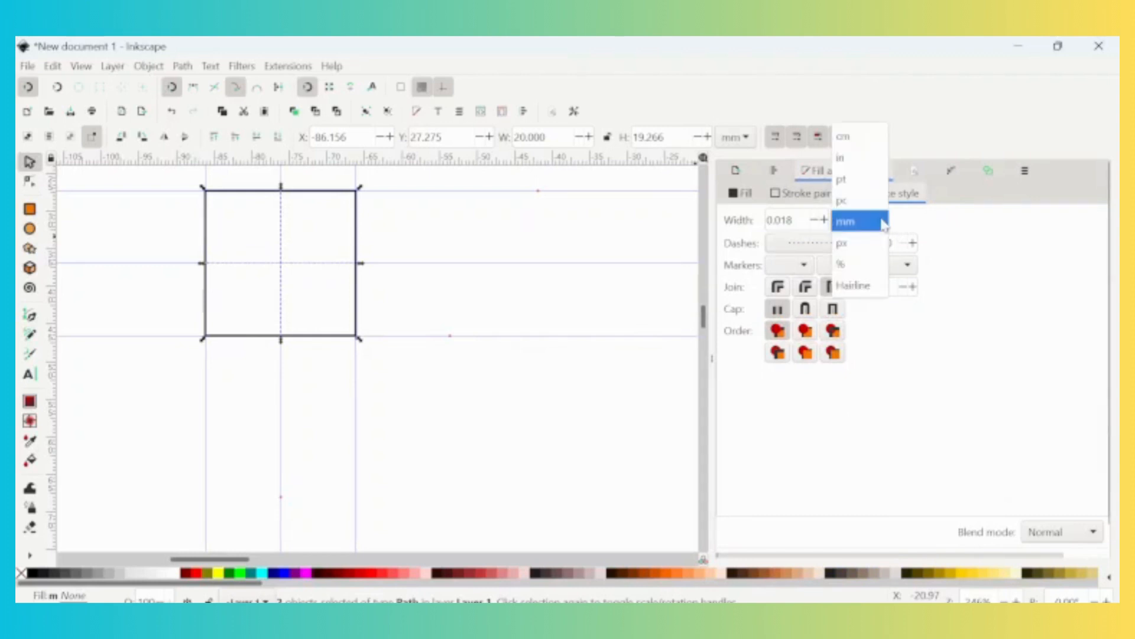
pyautogui.click(850, 248)
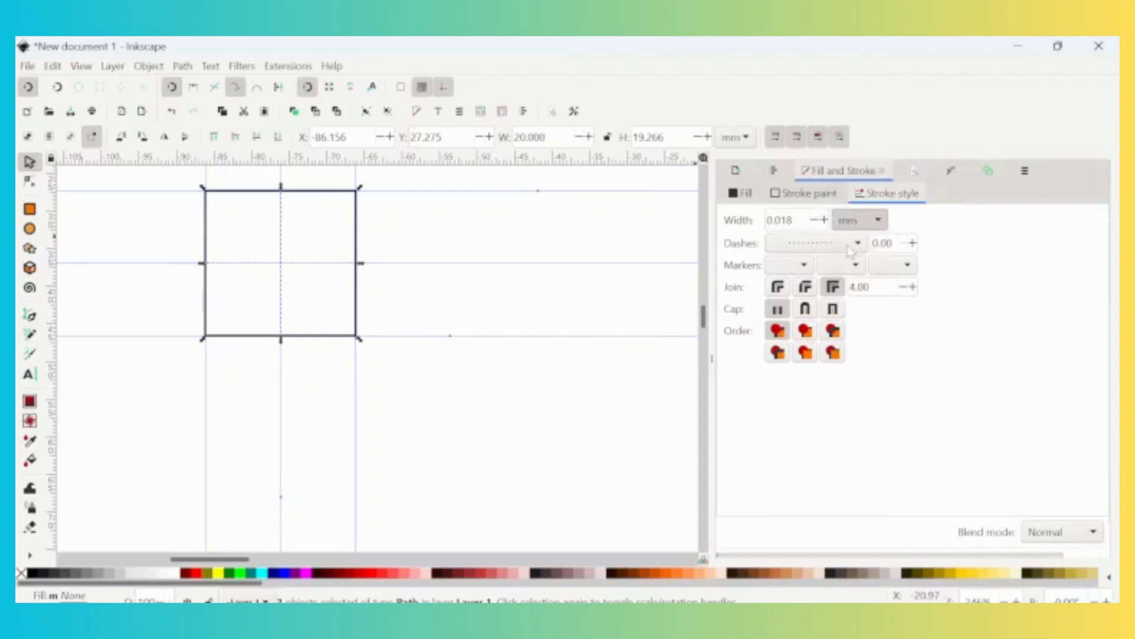
pyautogui.click(826, 224)
pyautogui.click(825, 223)
pyautogui.click(826, 223)
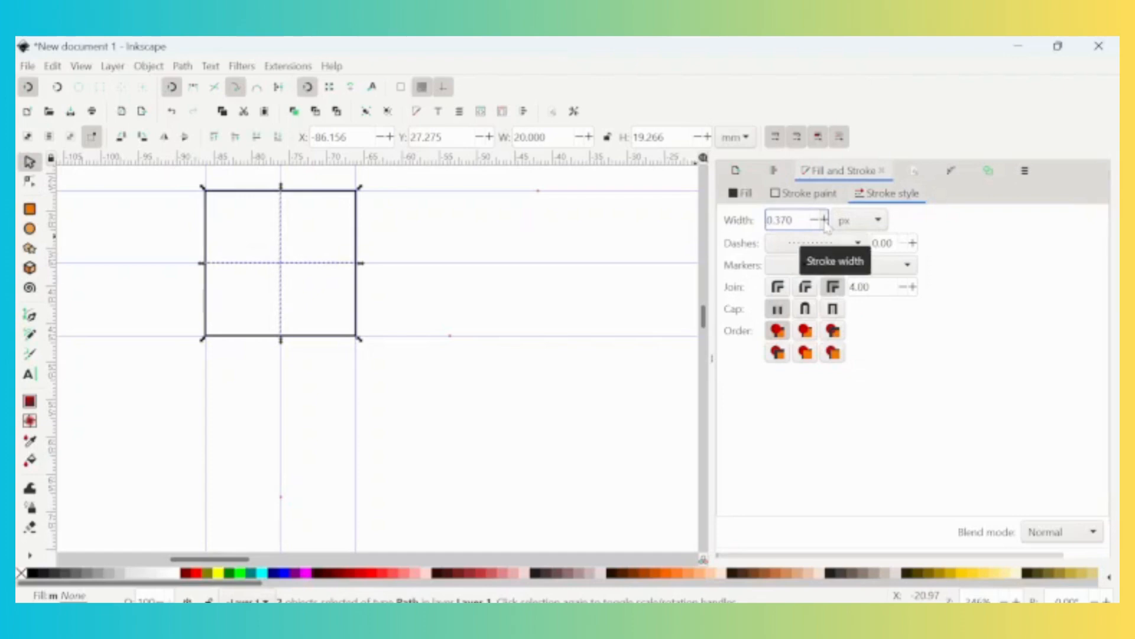
pyautogui.click(825, 223)
pyautogui.click(825, 224)
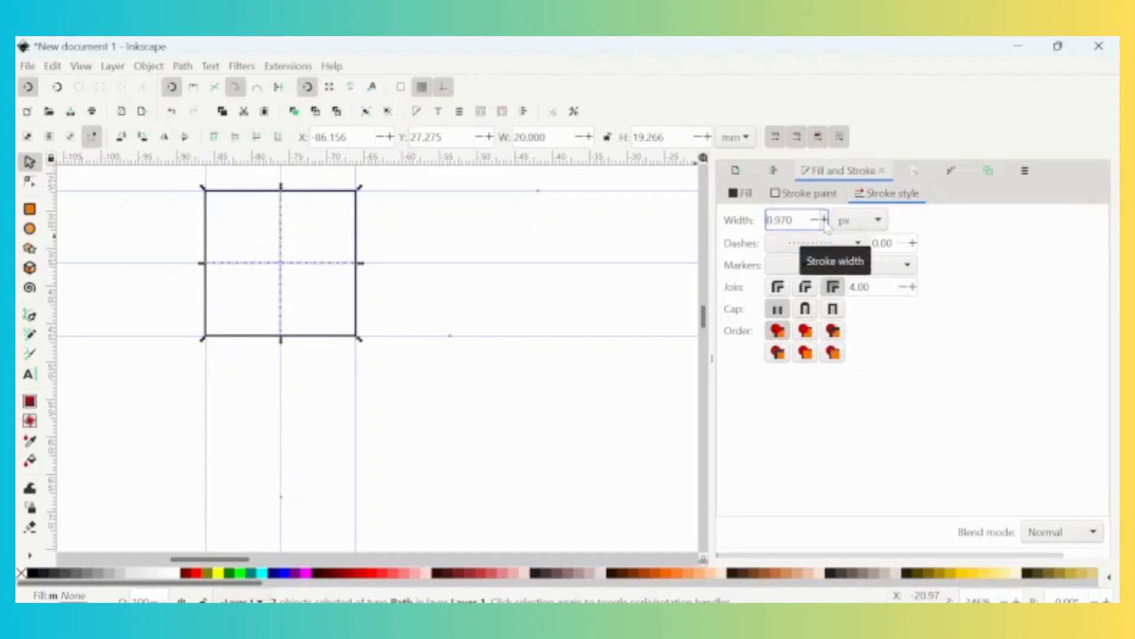
pyautogui.click(825, 224)
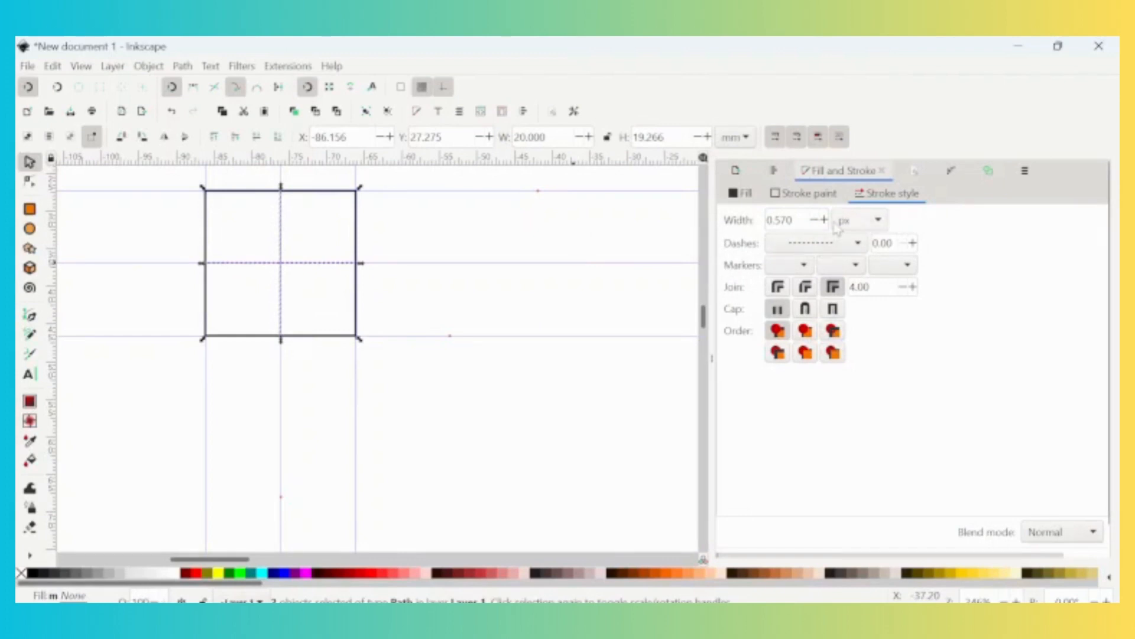
pyautogui.click(815, 195)
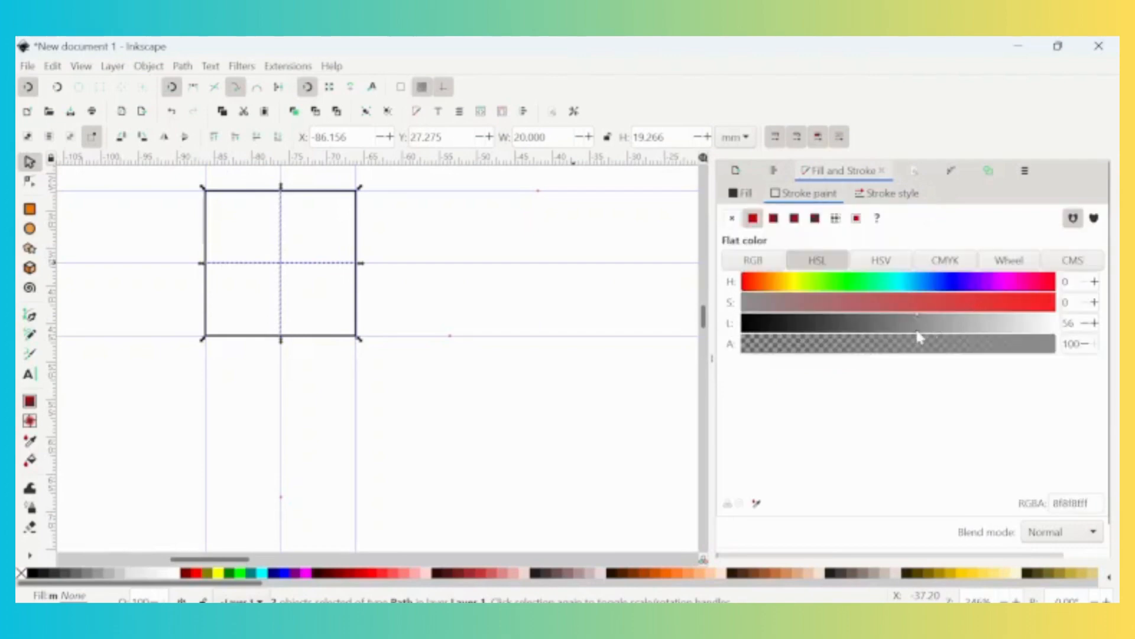
pyautogui.moveTo(917, 331); pyautogui.dragTo(868, 333)
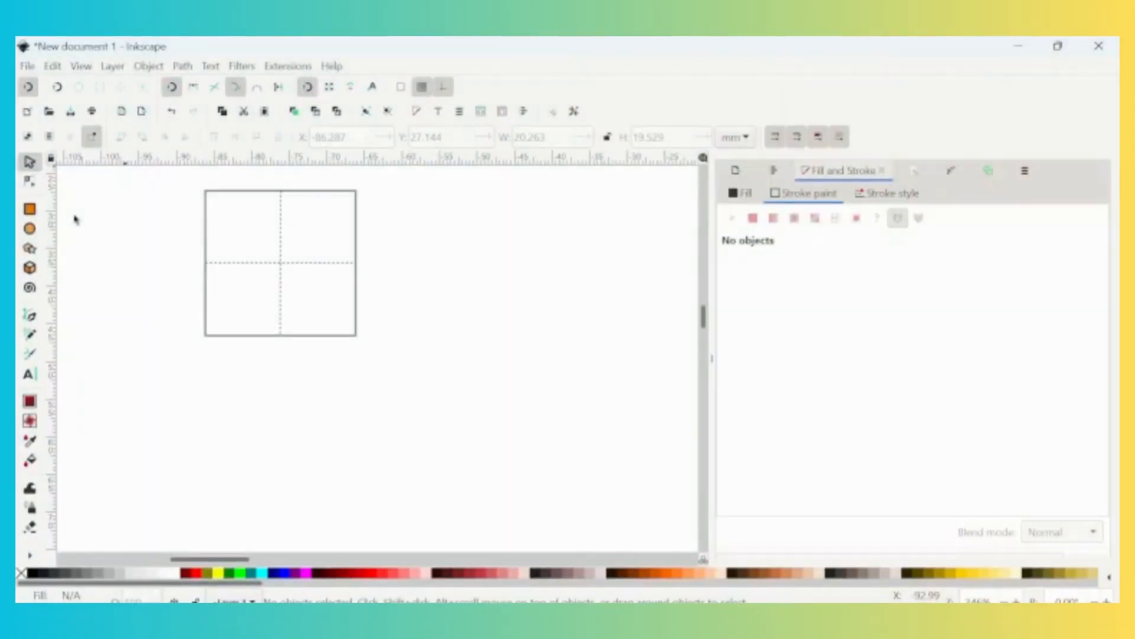
# Group the square outline and its two dotted centre lines into one grid box.
pyautogui.press('-')
pyautogui.press('-')
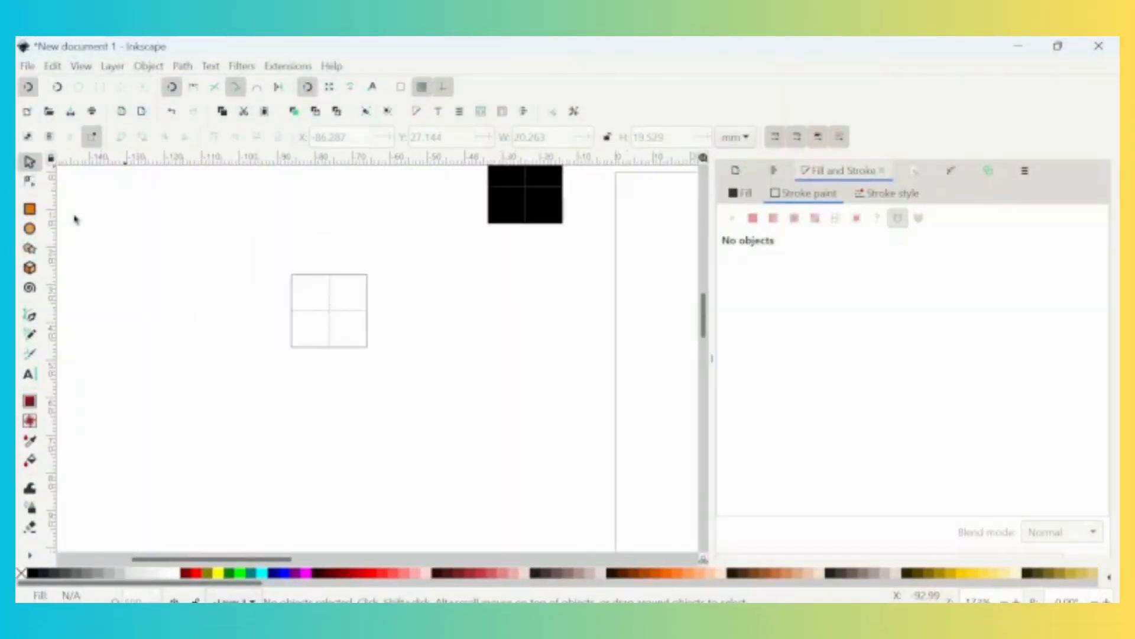
pyautogui.press('-')
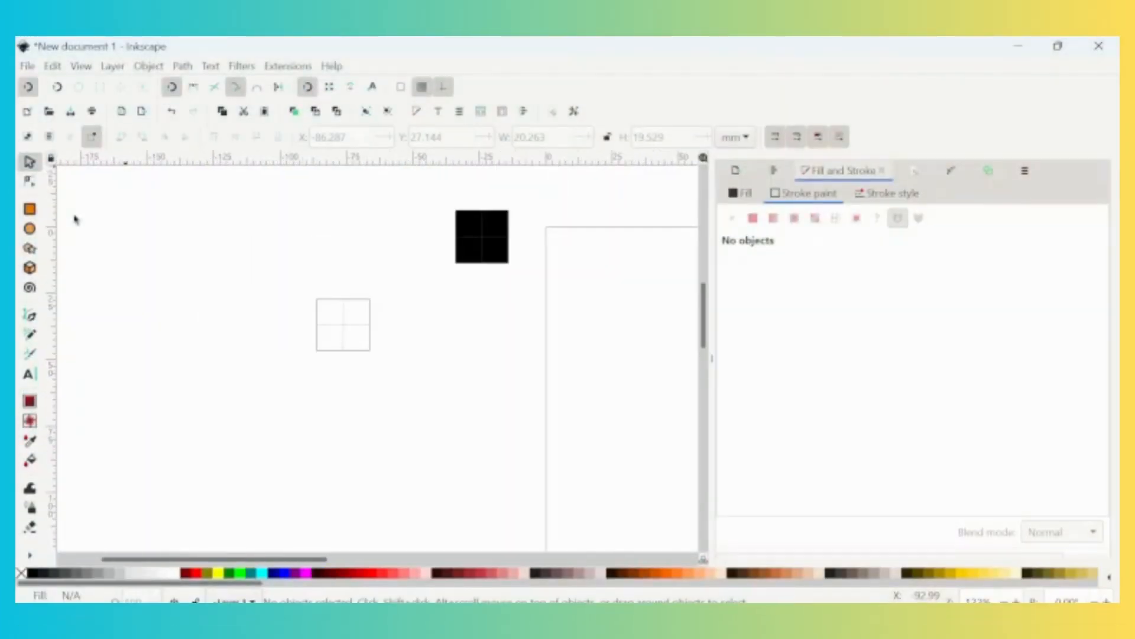
pyautogui.moveTo(232, 264)
pyautogui.mouseDown()
pyautogui.moveTo(367, 345)
pyautogui.moveTo(412, 399)
pyautogui.mouseUp()
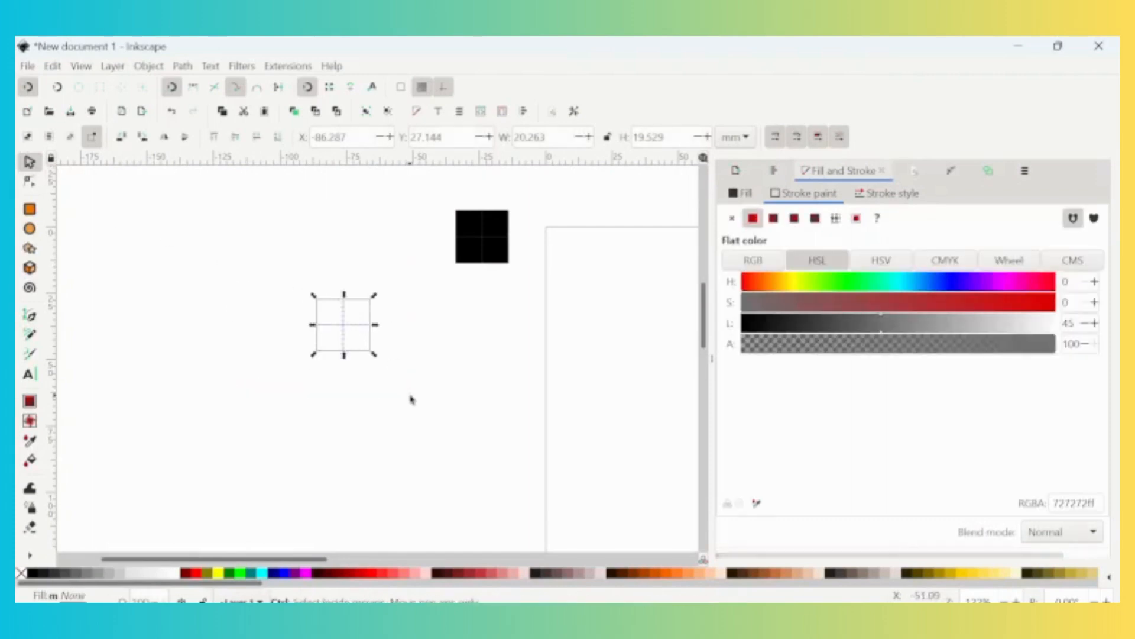
pyautogui.hotkey('ctrl', 'g')
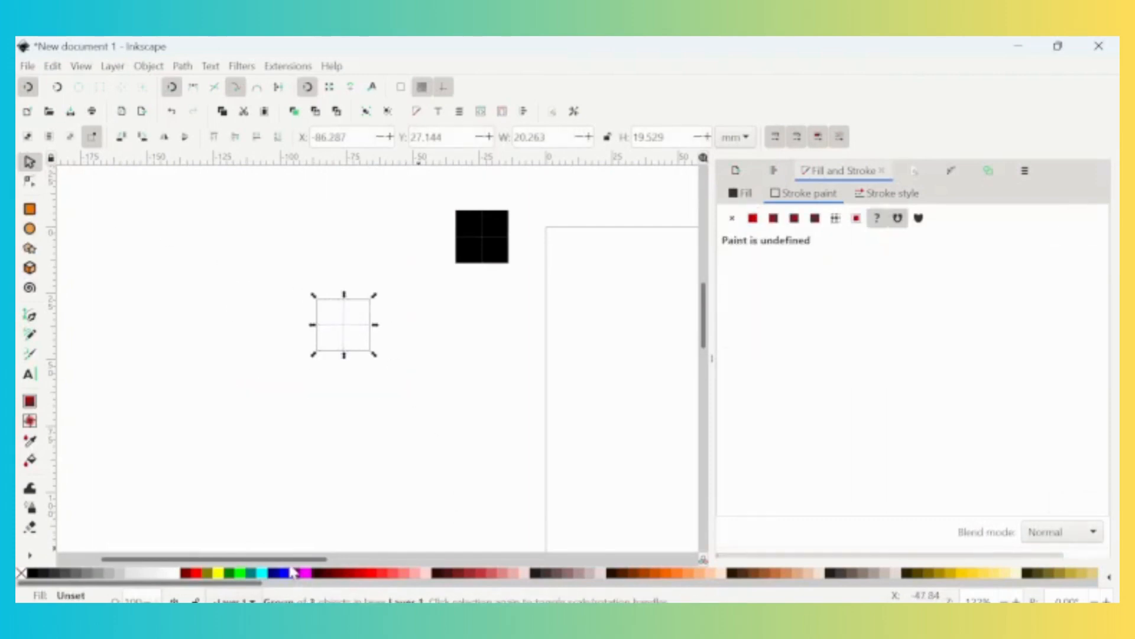
# Place the grid box near the page's upper edge and duplicate it into a touching row of eight boxes.
pyautogui.moveTo(292, 567); pyautogui.dragTo(369, 568)
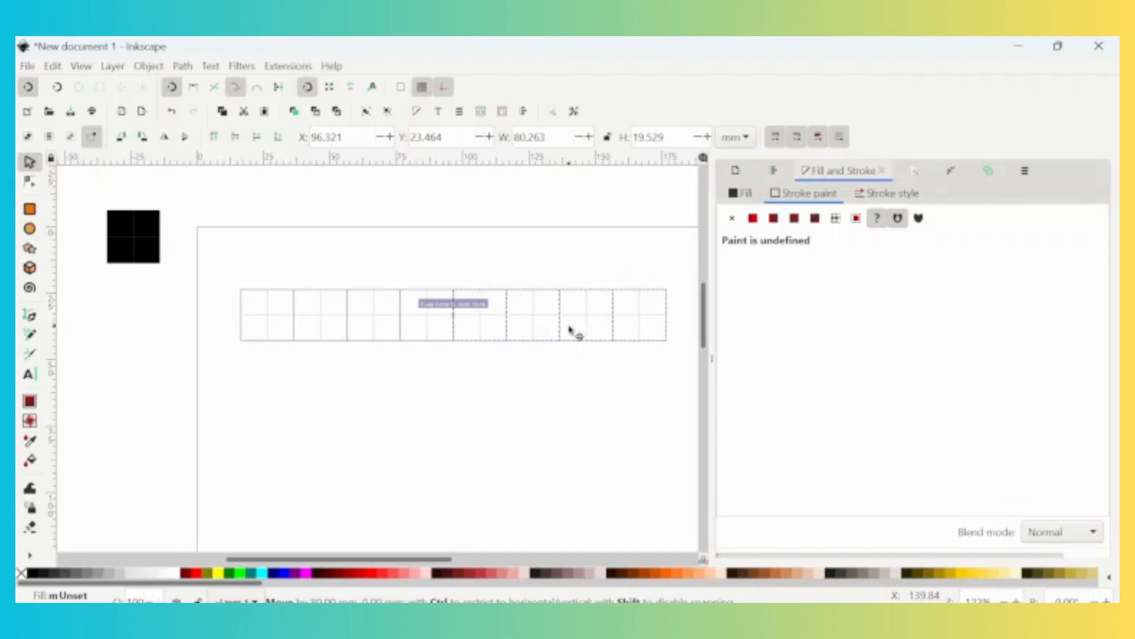
pyautogui.moveTo(569, 329); pyautogui.dragTo(568, 337)
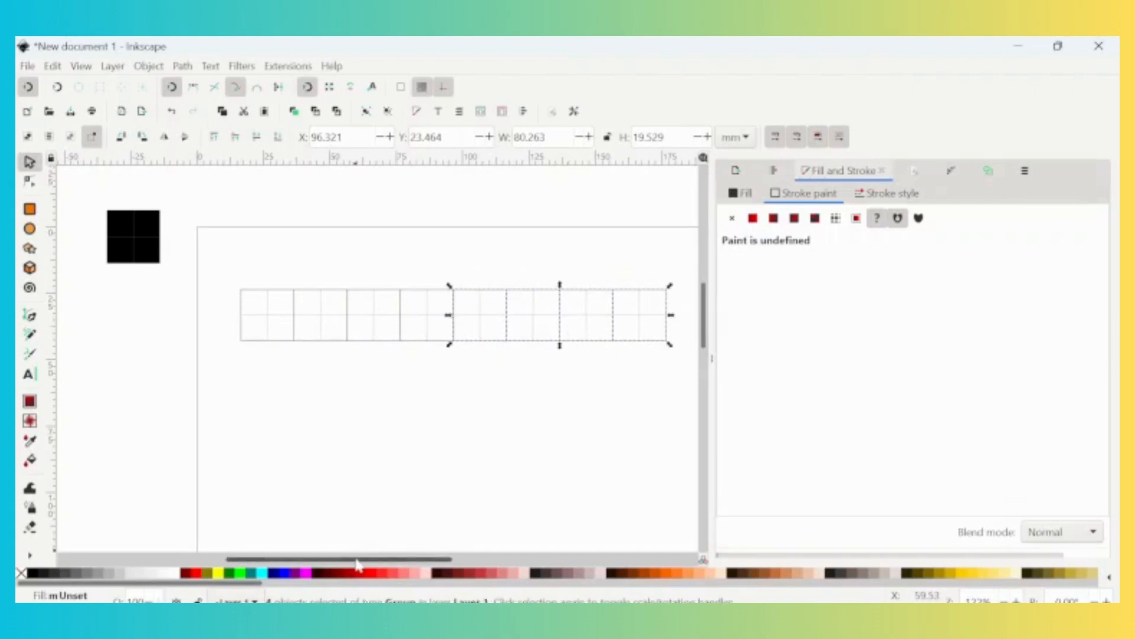
pyautogui.moveTo(356, 562); pyautogui.dragTo(385, 555)
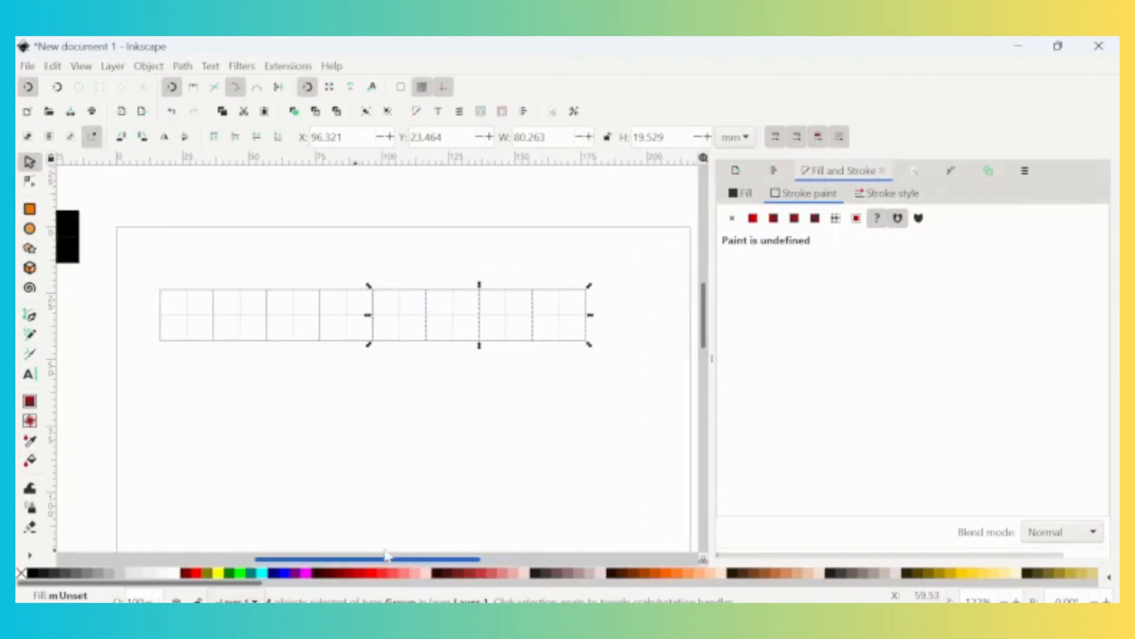
pyautogui.click(345, 438)
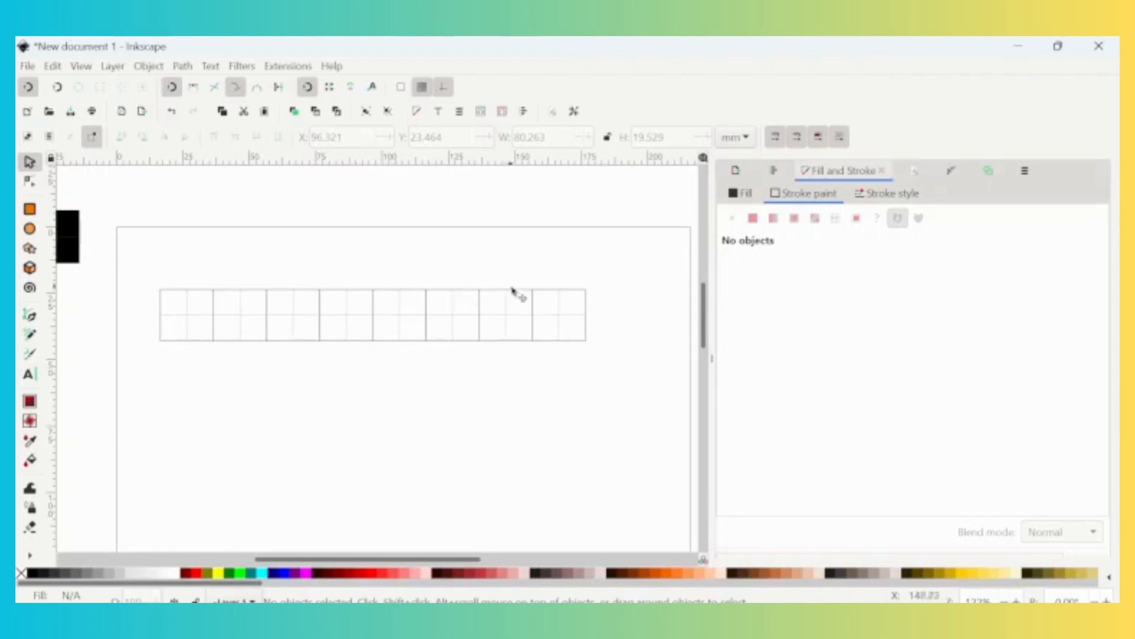
# Delete the last box at the right end of the row and move the remaining seven boxes about 35 mm to the right.
pyautogui.click(570, 297)
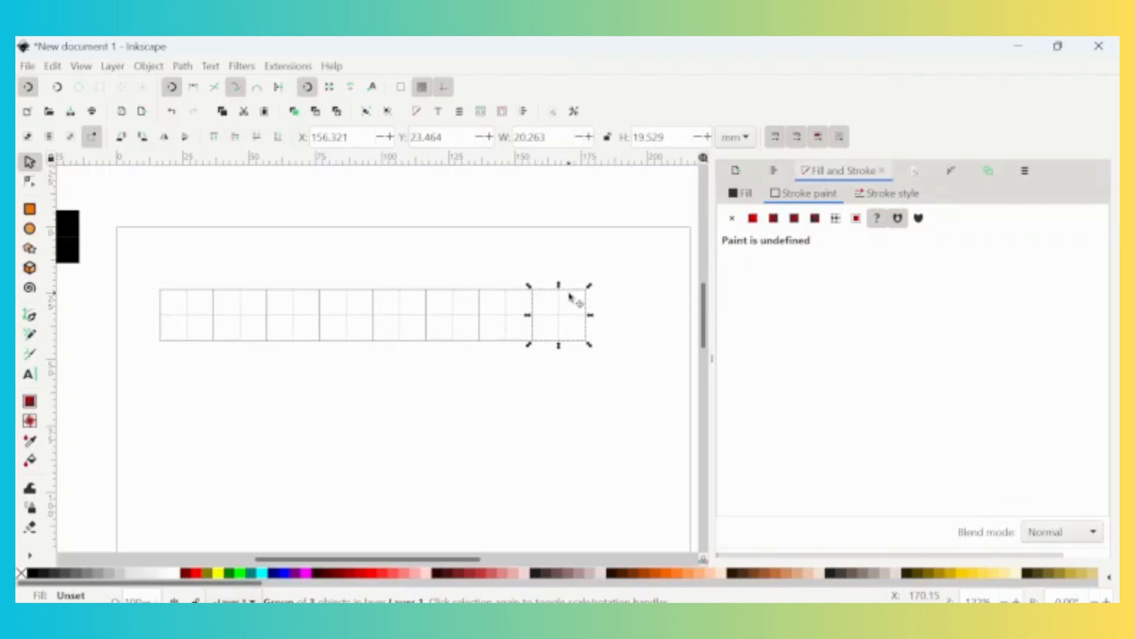
pyautogui.press('Delete')
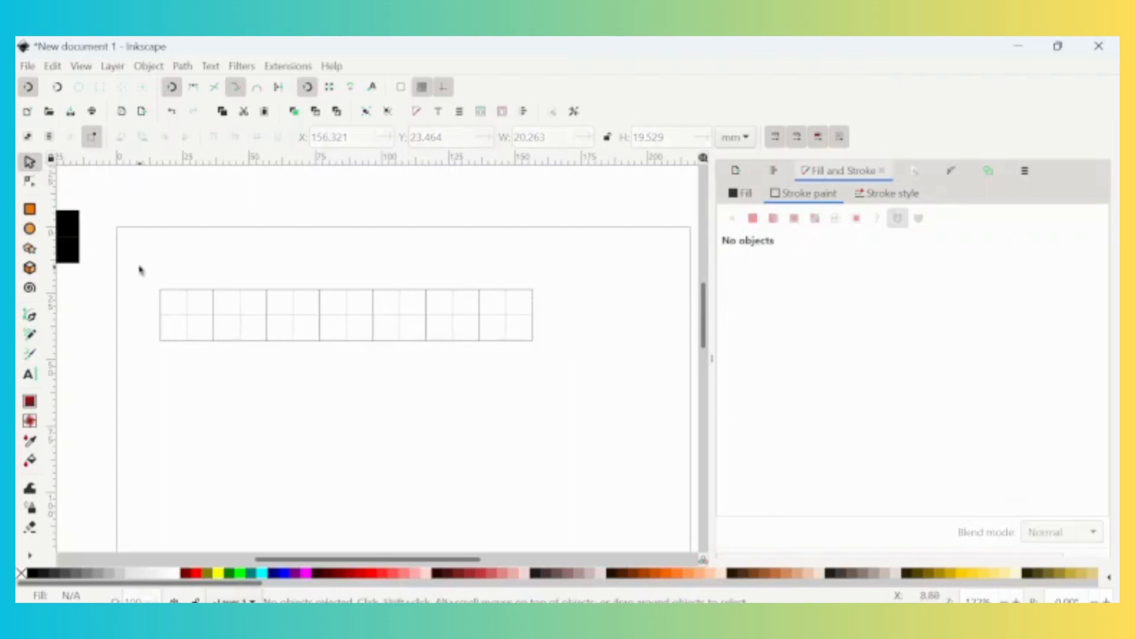
pyautogui.moveTo(140, 267); pyautogui.dragTo(578, 383)
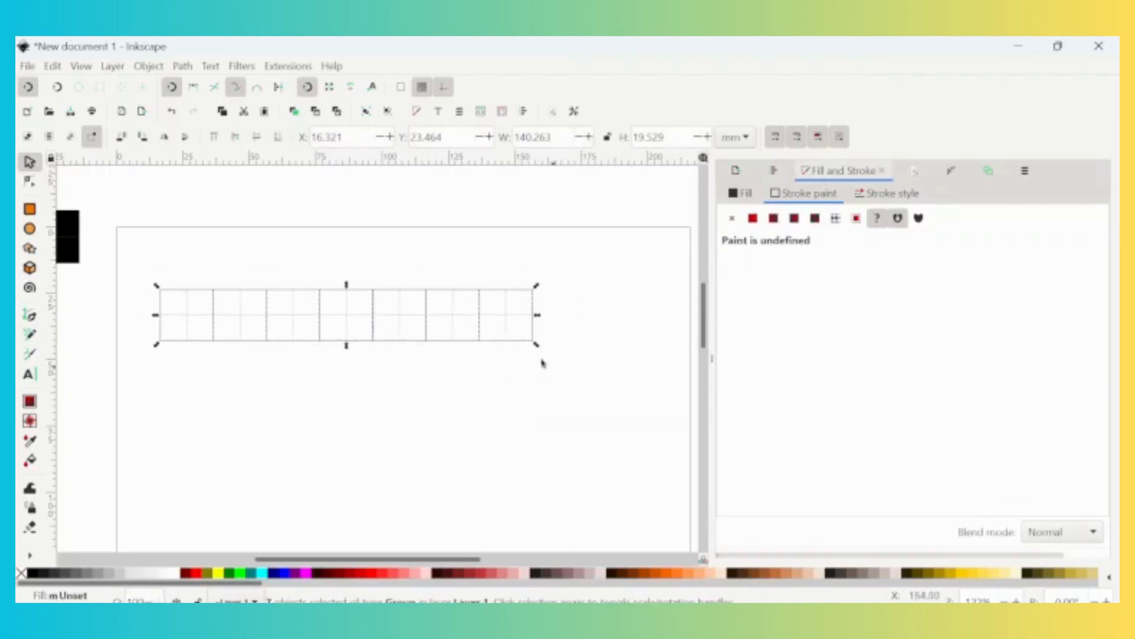
pyautogui.moveTo(459, 319); pyautogui.dragTo(571, 318)
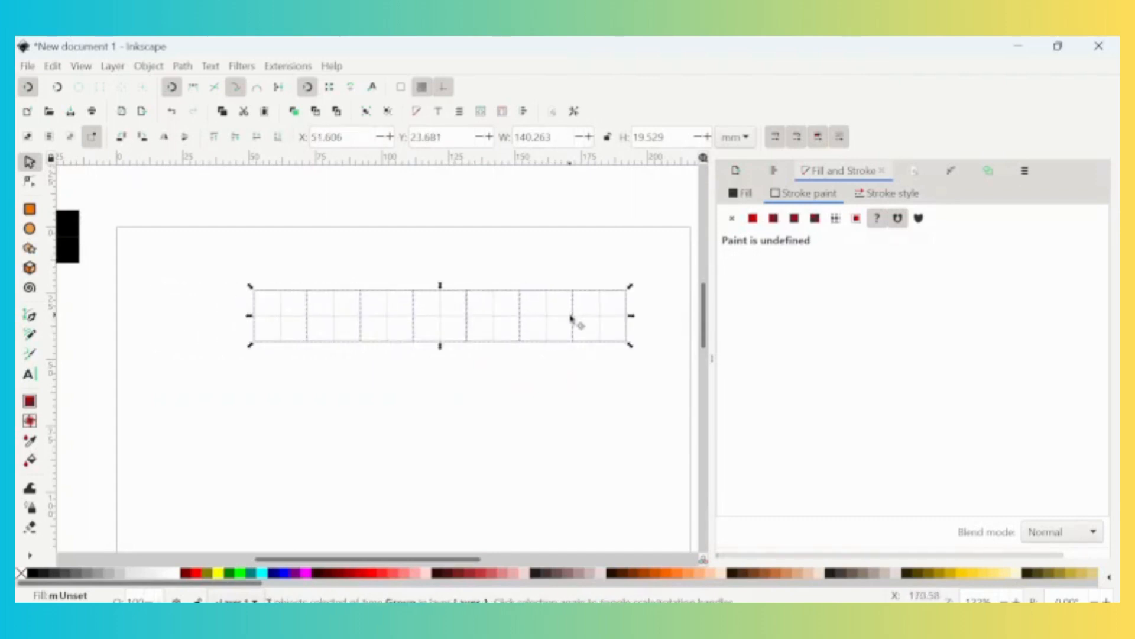
# Duplicate the row of seven boxes downward, snapping the copies edge to edge into a grid of eight rows.
pyautogui.click(773, 170)
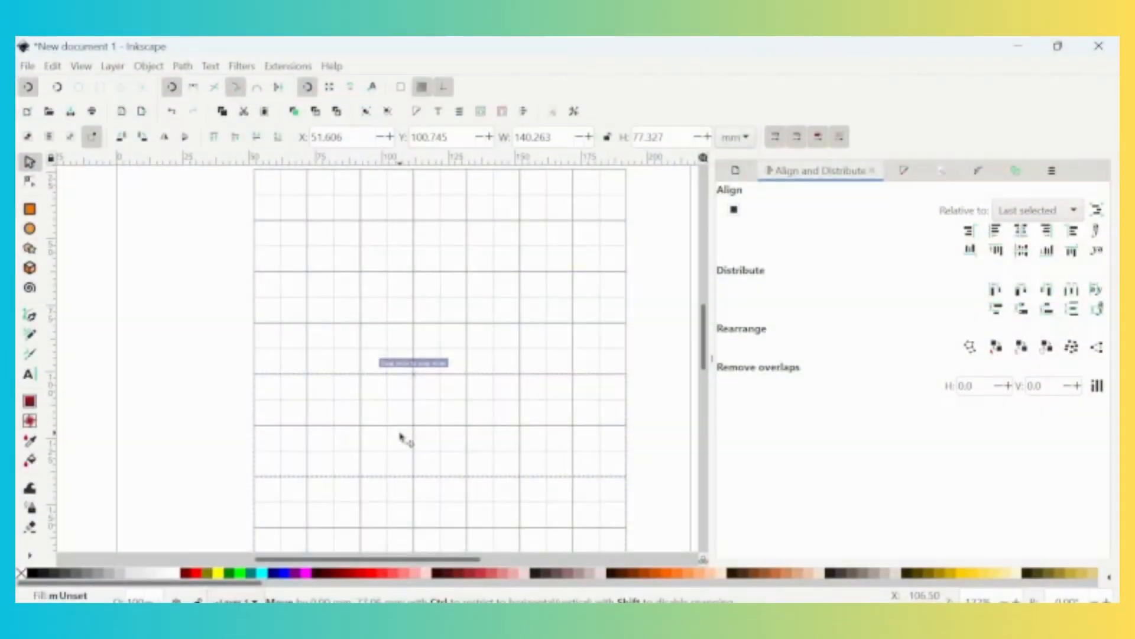
pyautogui.moveTo(399, 434); pyautogui.dragTo(400, 434)
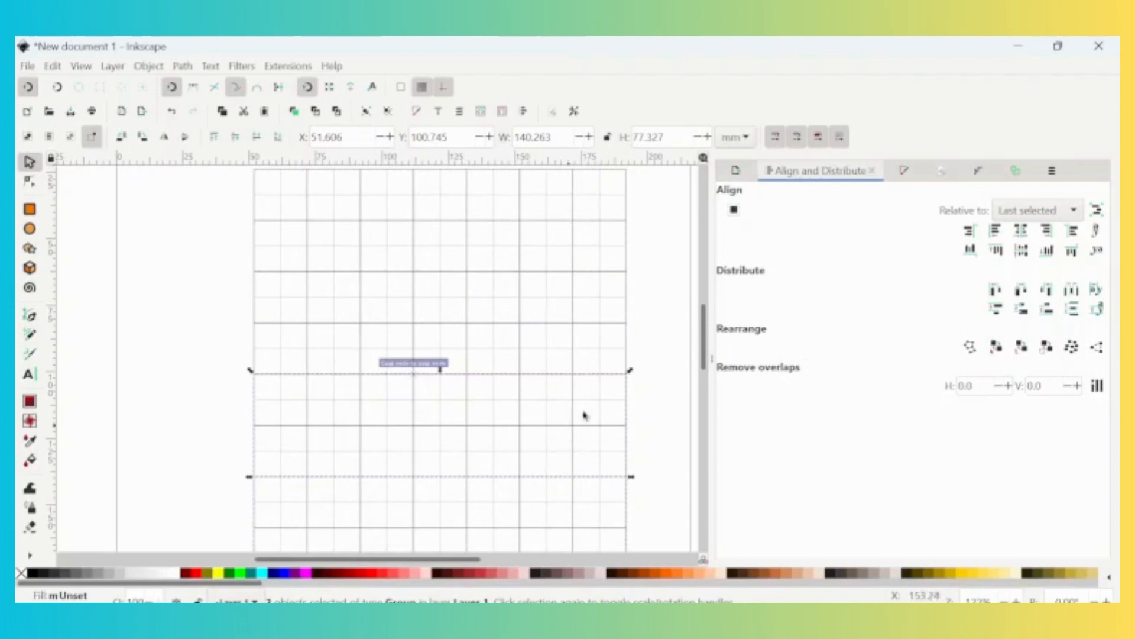
pyautogui.click(663, 386)
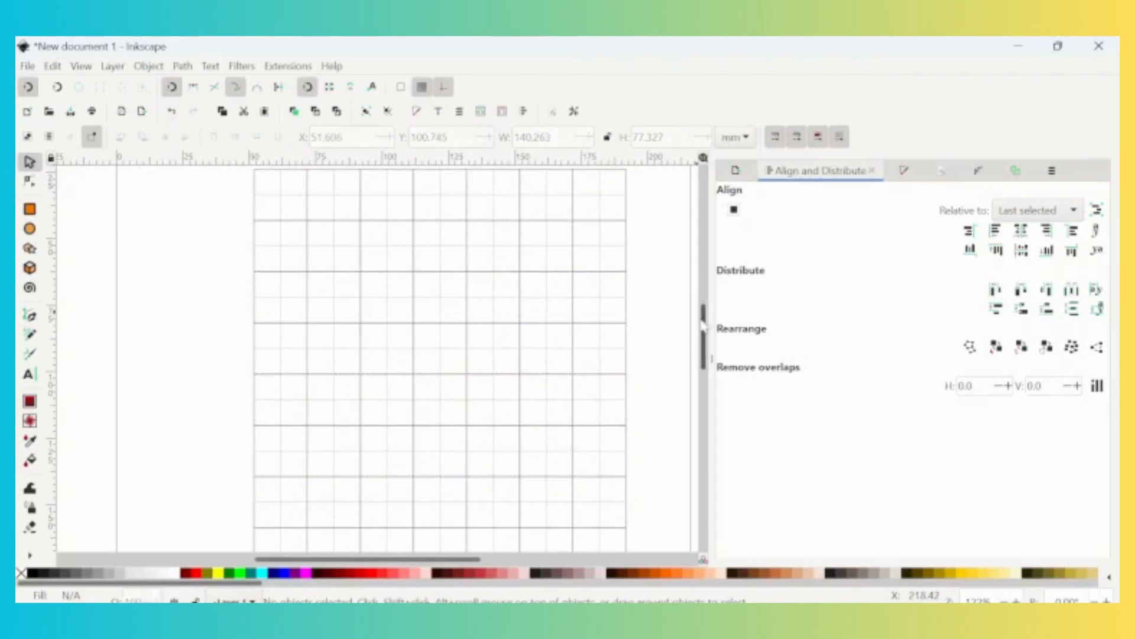
# Ungroup the grid's top two rows into separate boxes and select the boxes of the first row.
pyautogui.moveTo(702, 324); pyautogui.dragTo(719, 295)
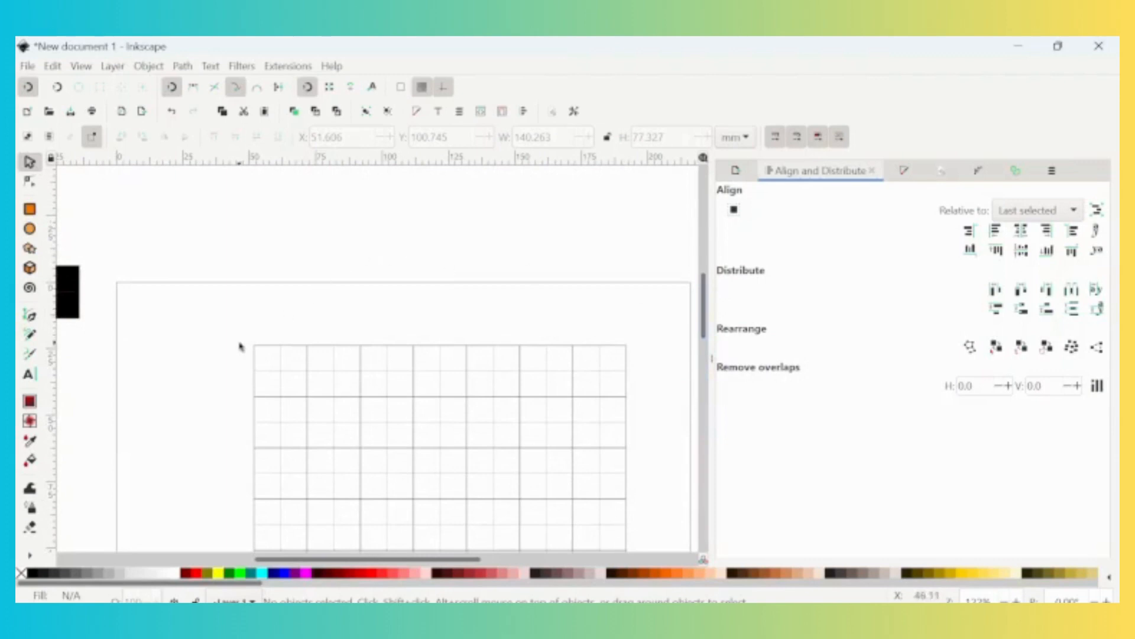
pyautogui.click(281, 351)
pyautogui.hotkey('ctrl', 'shift', 'g')
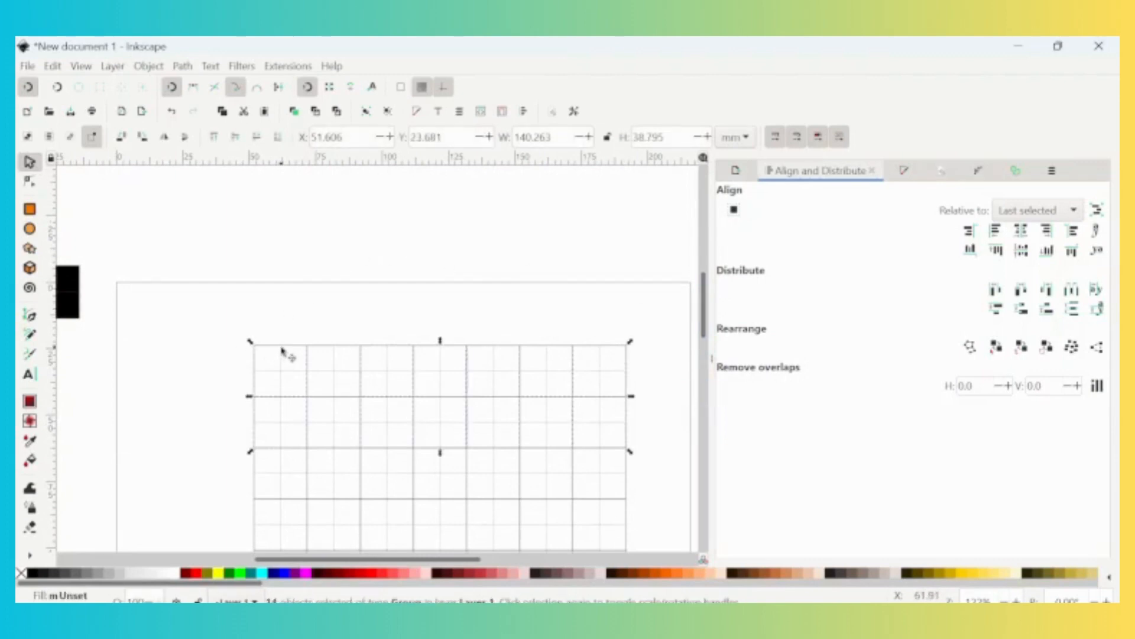
pyautogui.click(326, 306)
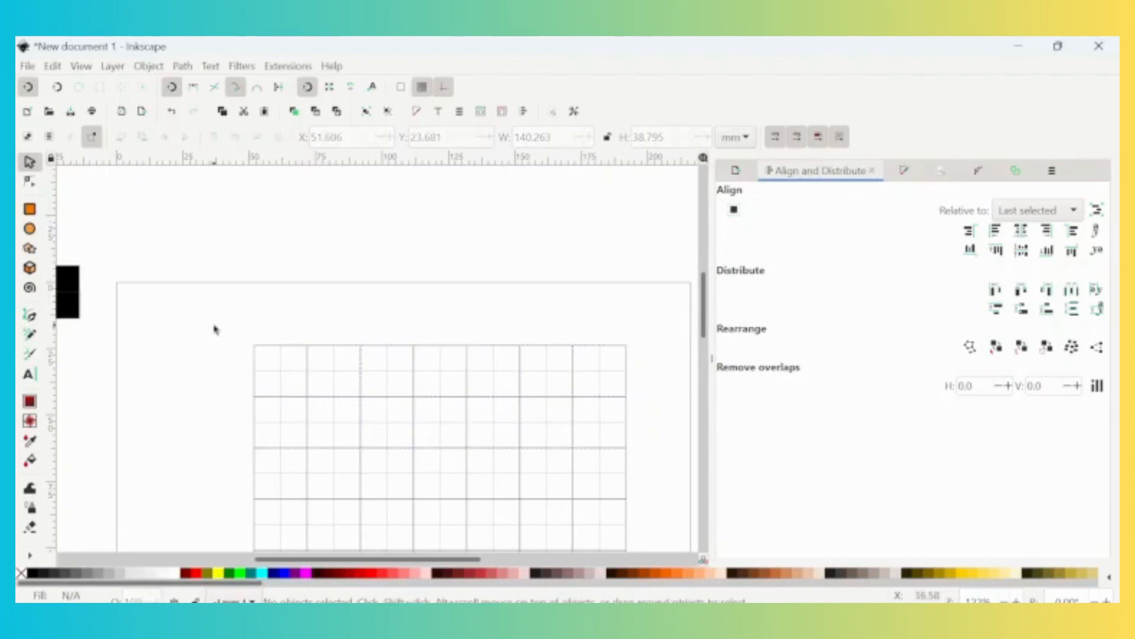
pyautogui.moveTo(213, 325); pyautogui.dragTo(637, 384)
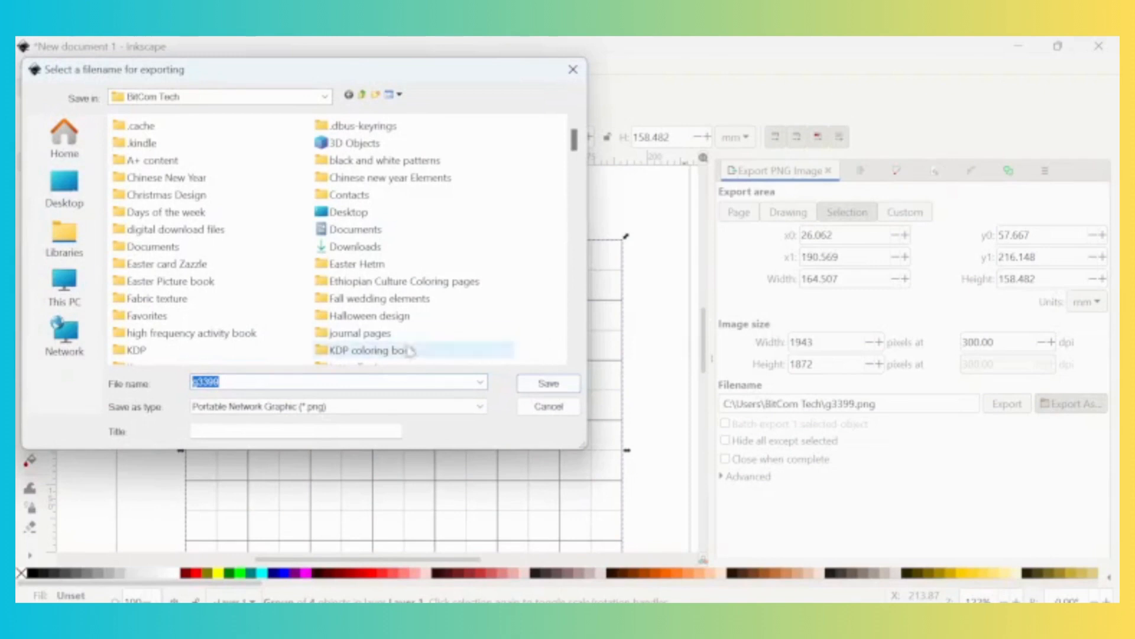
# Export the selected grid as a 300 dpi PNG named "grid template" in the Learn how to draw folder inside KDP coloring book.
pyautogui.doubleClick(405, 379)
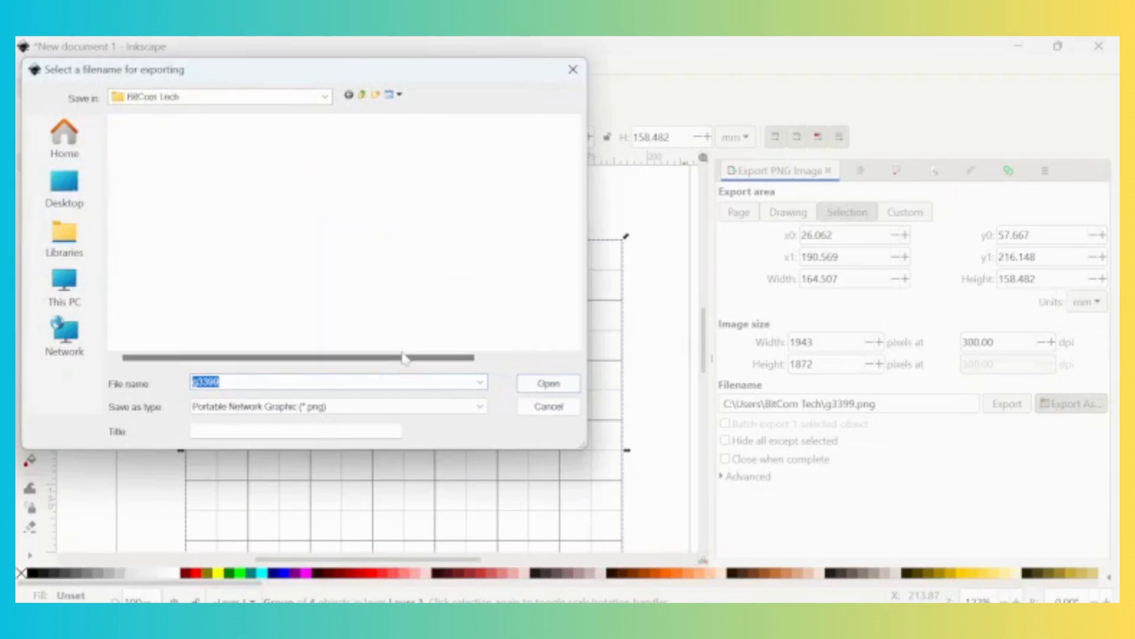
pyautogui.rightClick(151, 261)
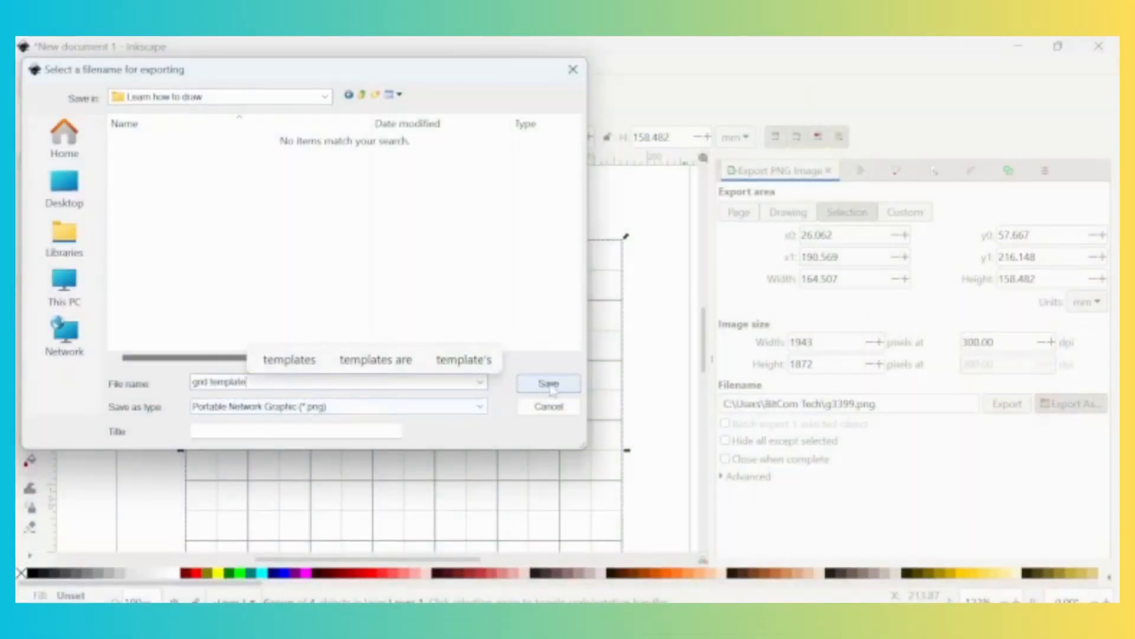
pyautogui.click(548, 384)
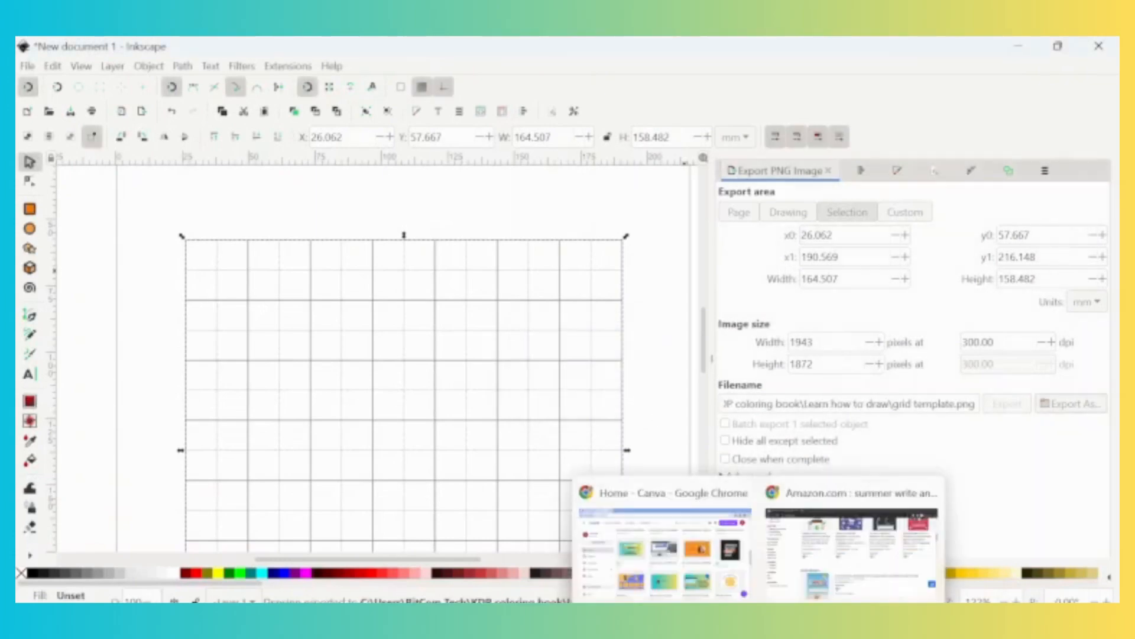
# Switch to the Canva home page in Google Chrome.
pyautogui.click(701, 563)
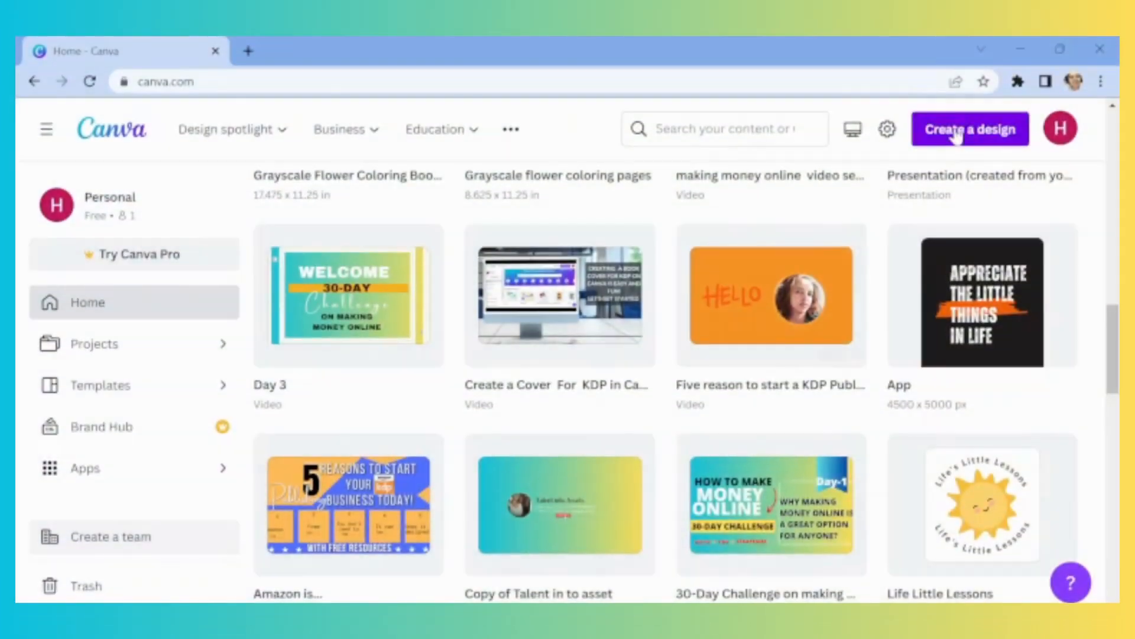
# Create a new blank design with a custom size of 8.5 × 11 in.
pyautogui.click(971, 107)
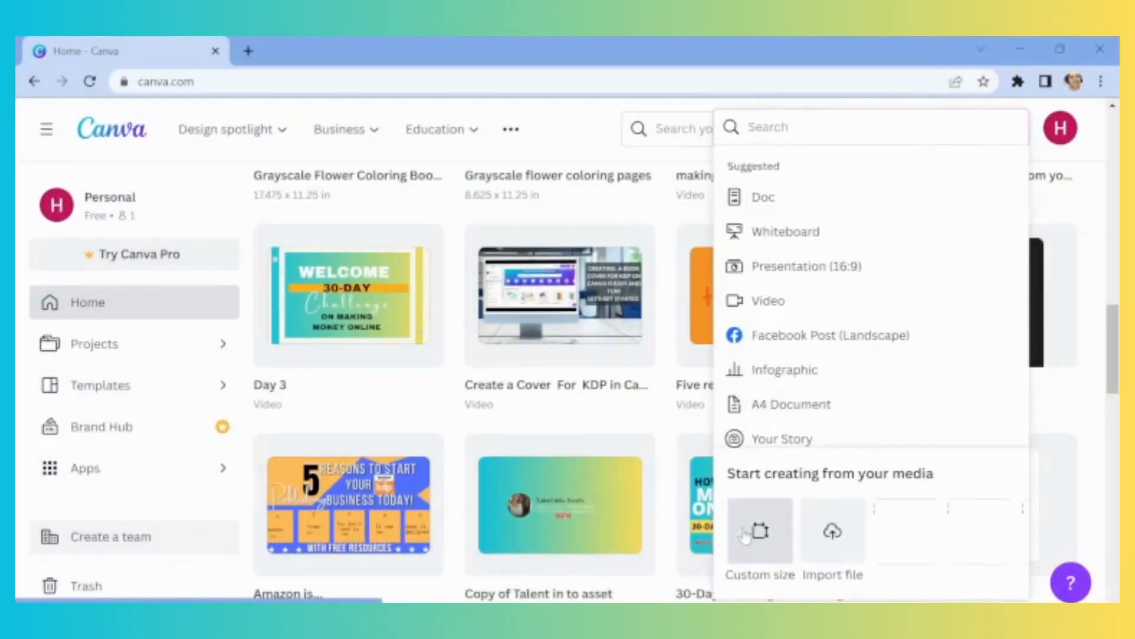
pyautogui.click(761, 547)
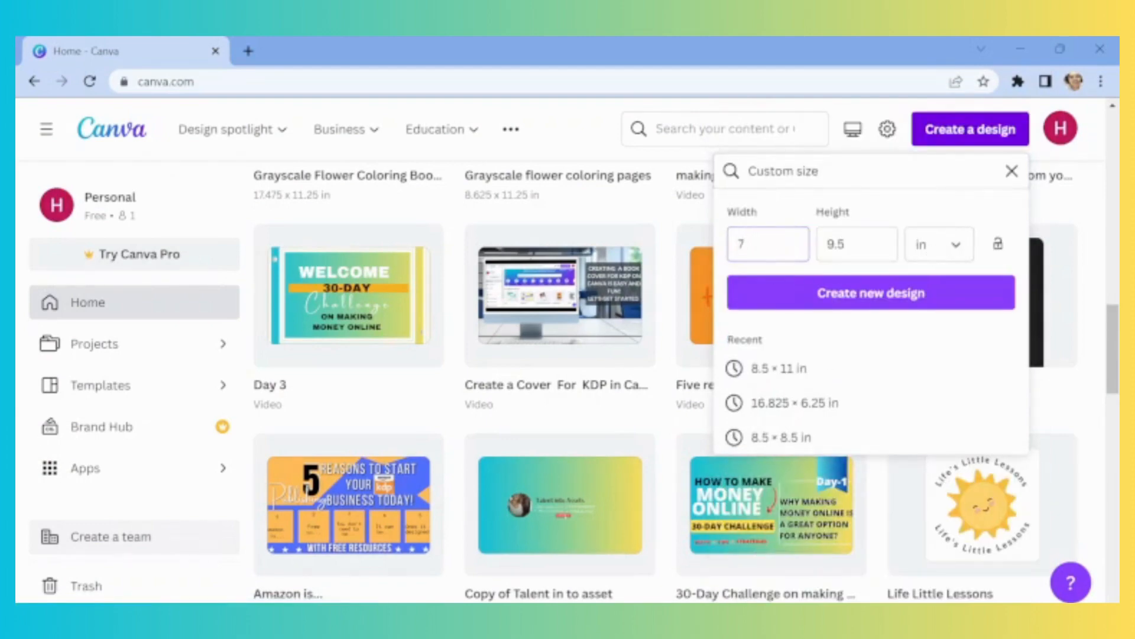
pyautogui.press('BackSpace')
pyautogui.write('8')
pyautogui.click(849, 244)
pyautogui.press('BackSpace')
pyautogui.press('BackSpace')
pyautogui.press('BackSpace')
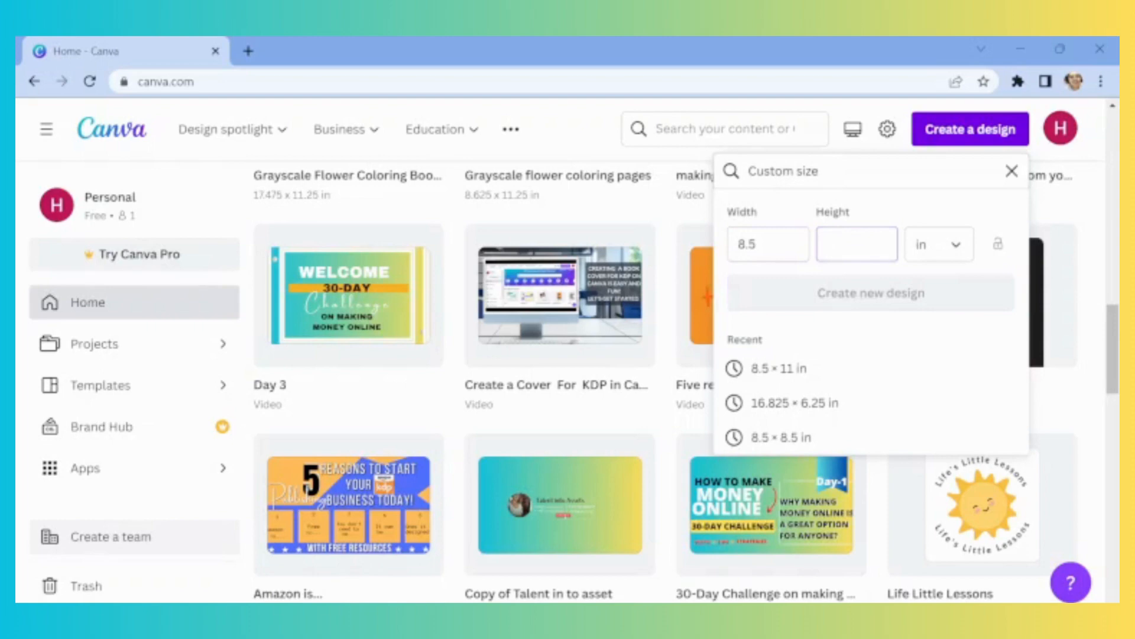
pyautogui.write('11')
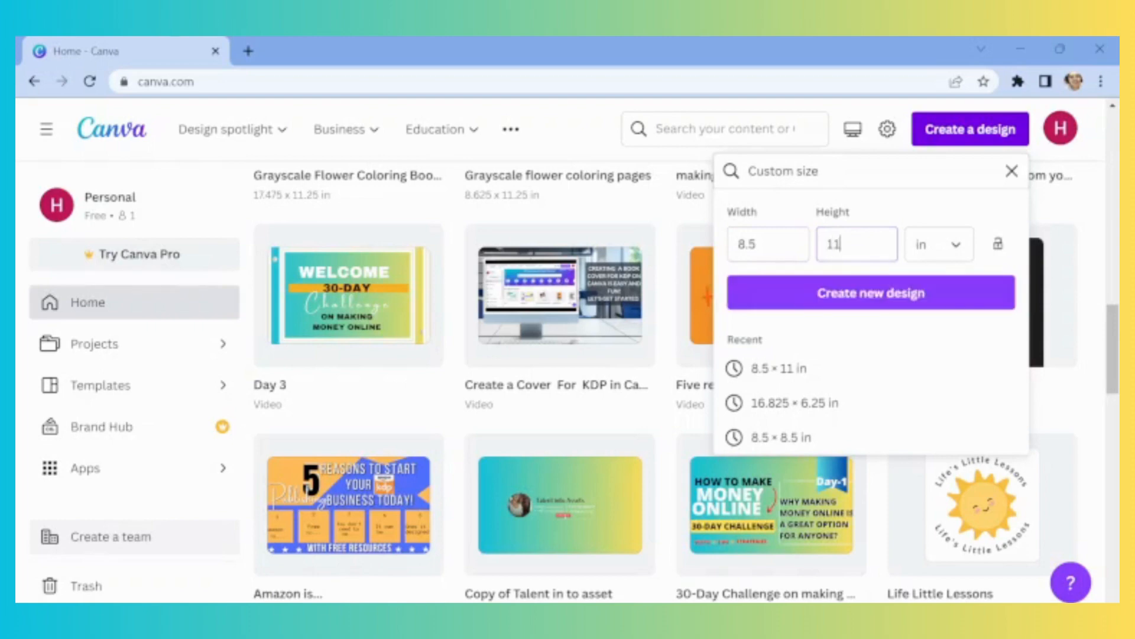
pyautogui.click(883, 294)
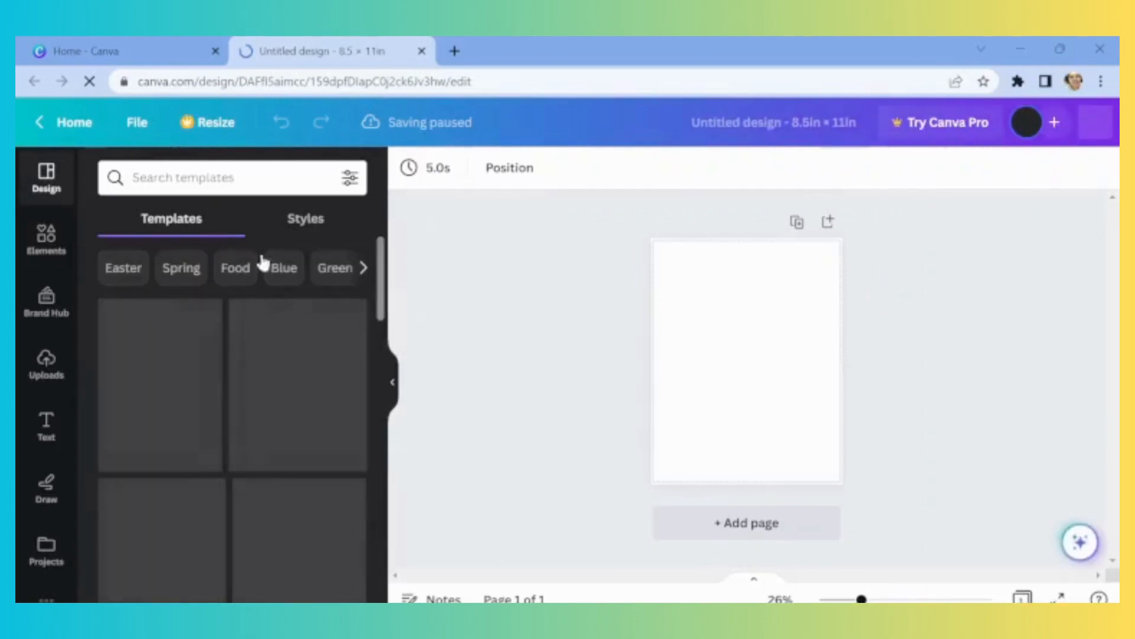
# Upload the "grid template" image from the Learn how to draw folder inside KDP coloring book on the local disk.
pyautogui.click(45, 370)
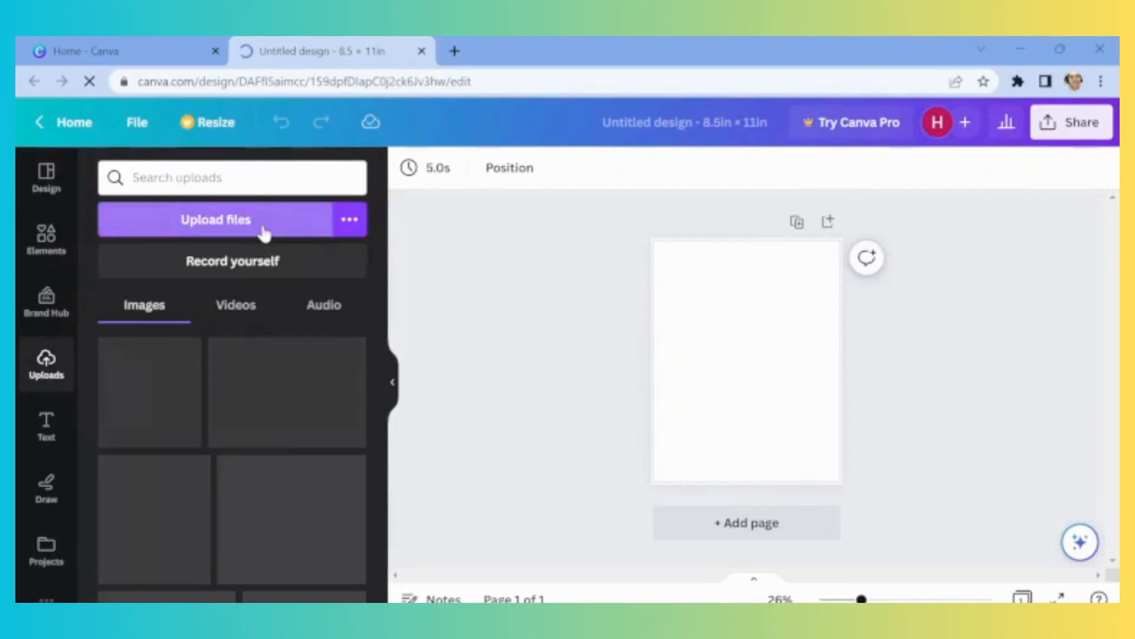
pyautogui.click(264, 231)
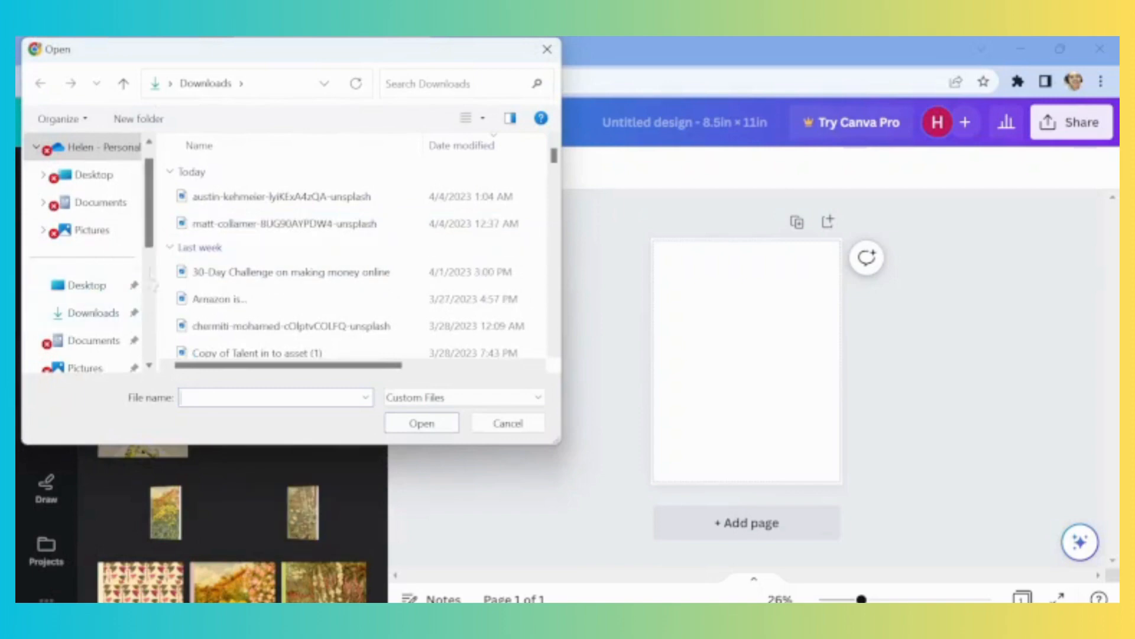
pyautogui.moveTo(151, 240); pyautogui.dragTo(155, 355)
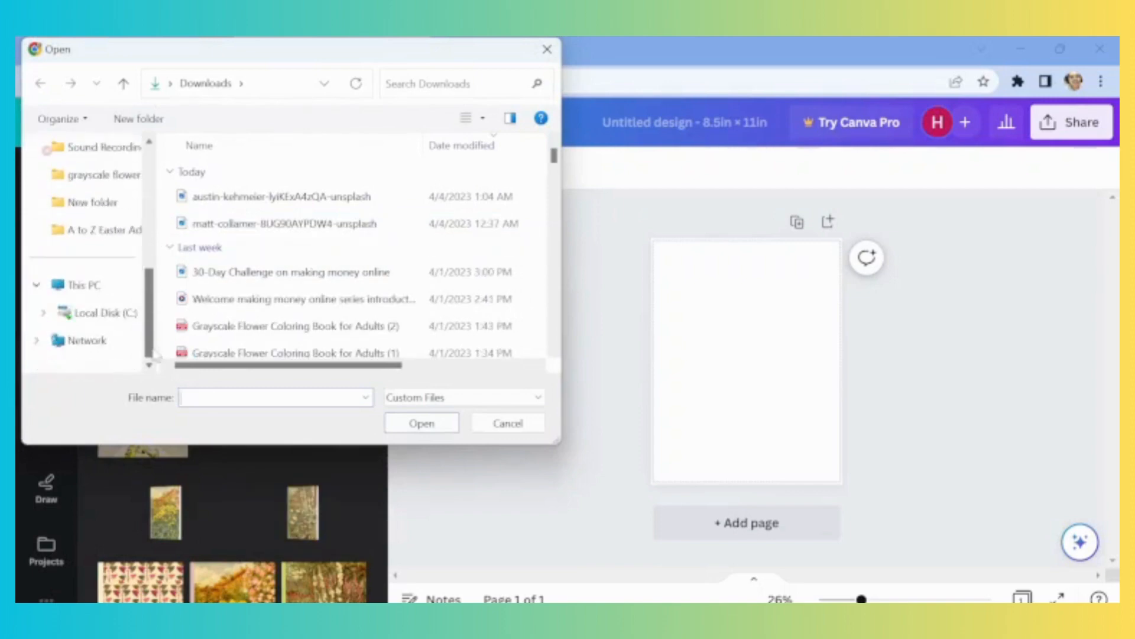
pyautogui.click(123, 316)
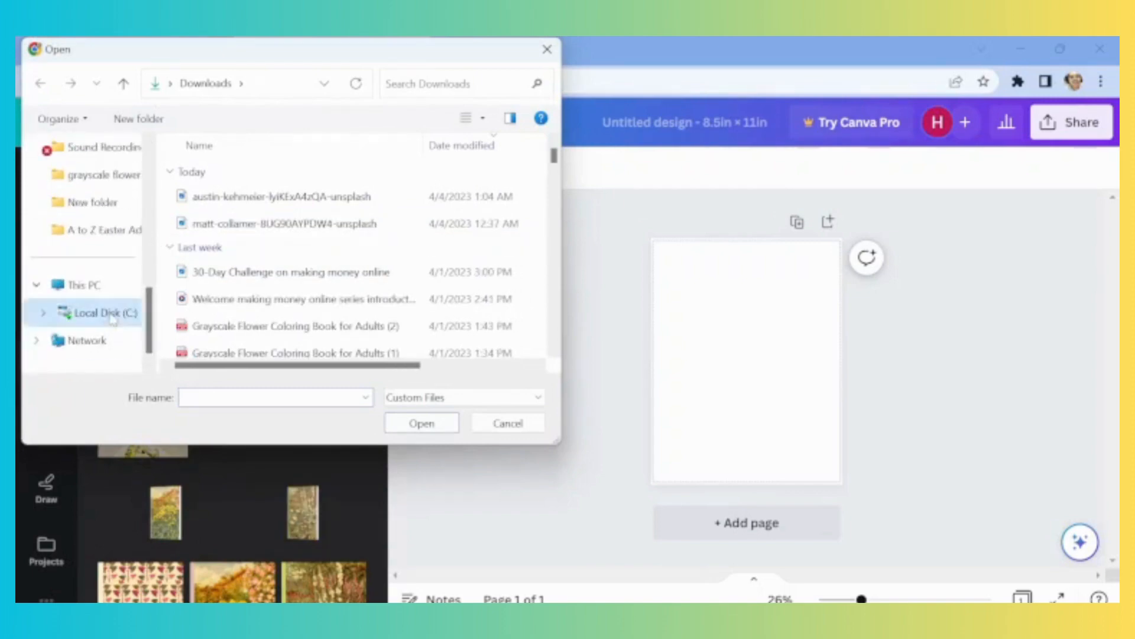
pyautogui.doubleClick(201, 311)
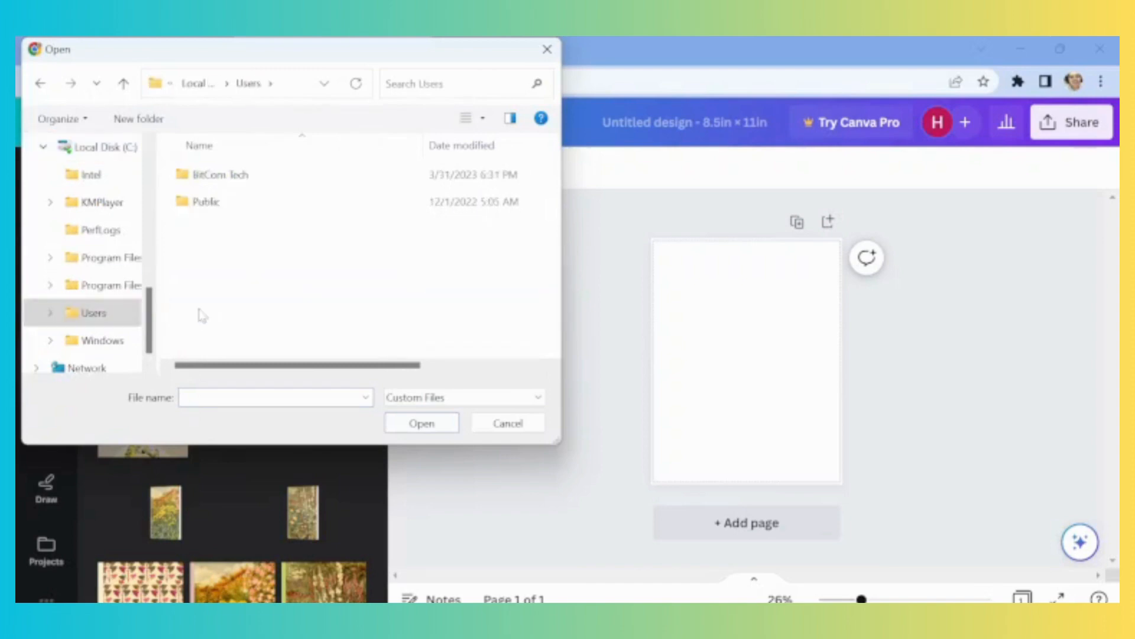
pyautogui.doubleClick(229, 176)
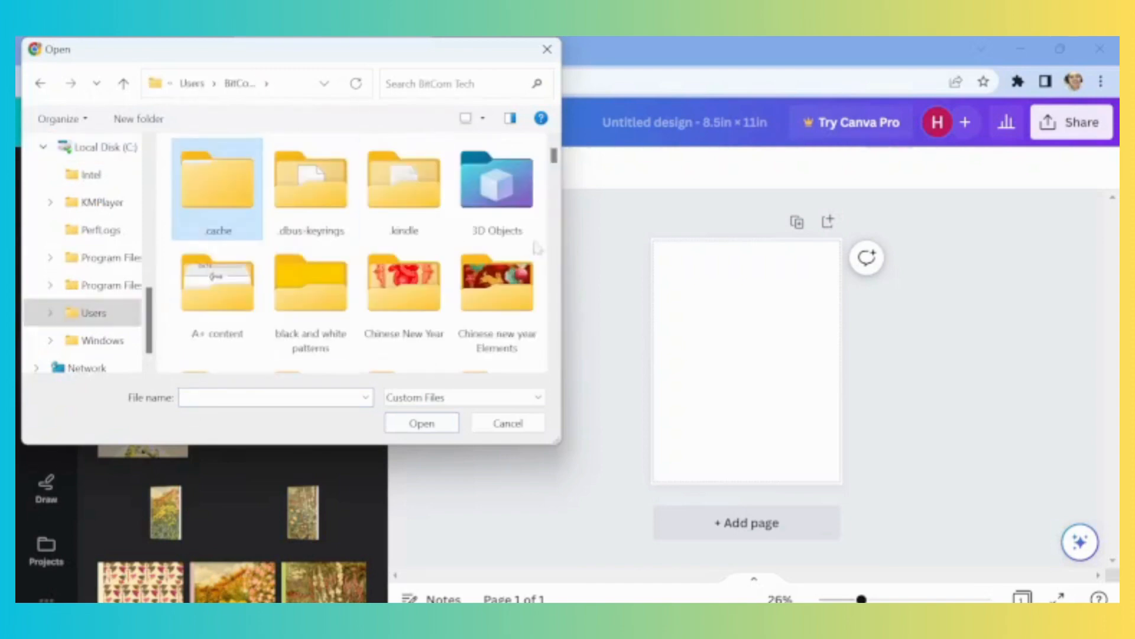
pyautogui.scroll(-5, 556, 170)
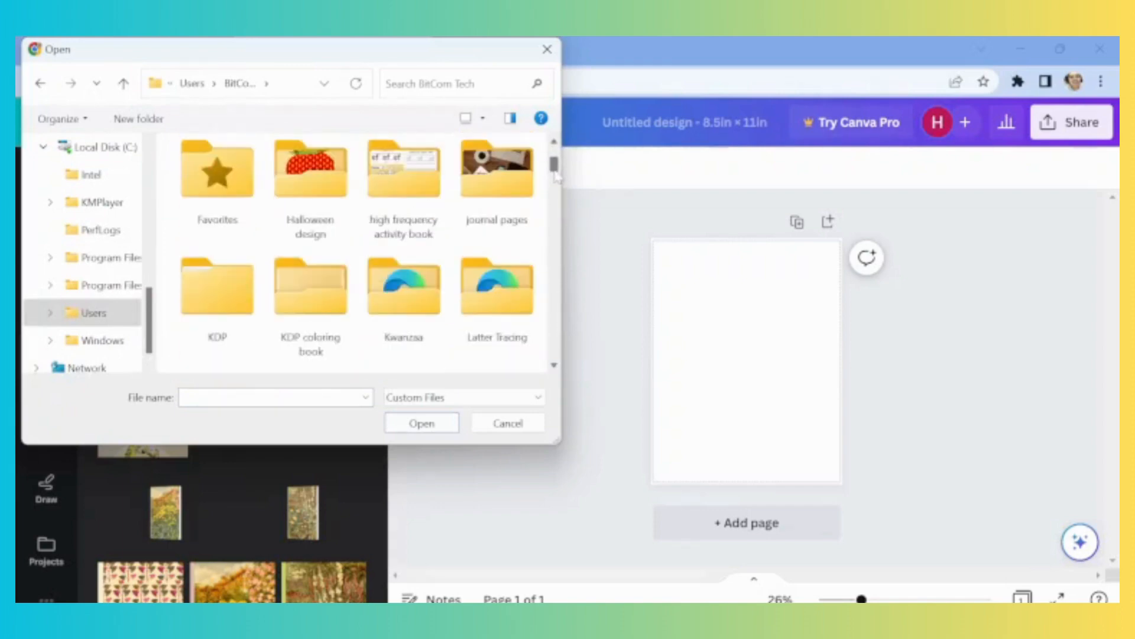
pyautogui.scroll(-2, 557, 175)
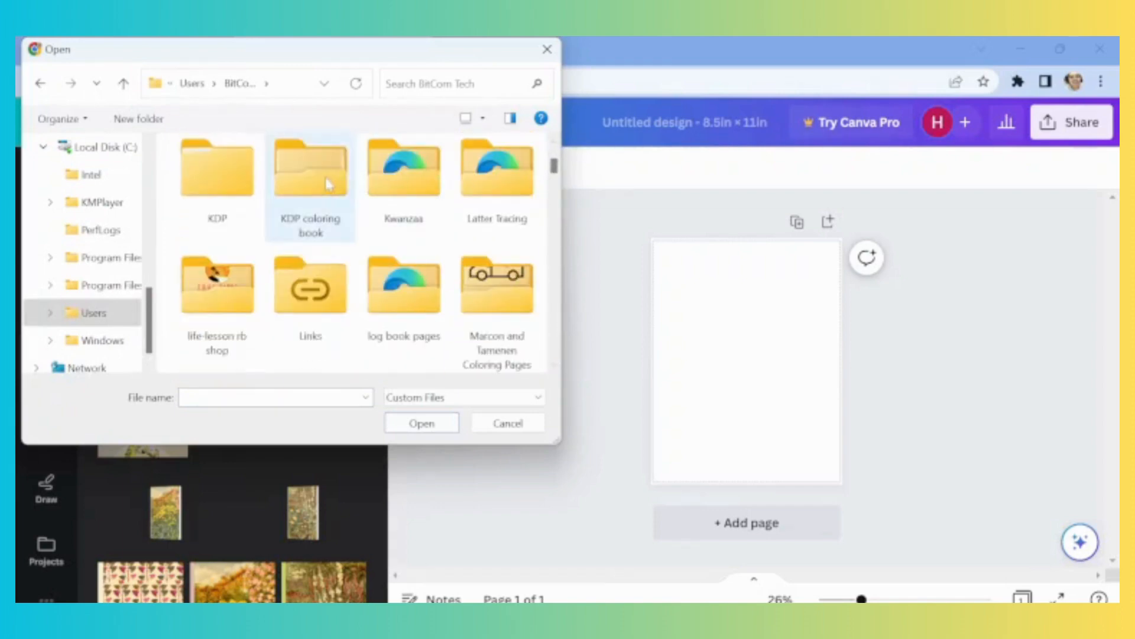
pyautogui.doubleClick(349, 184)
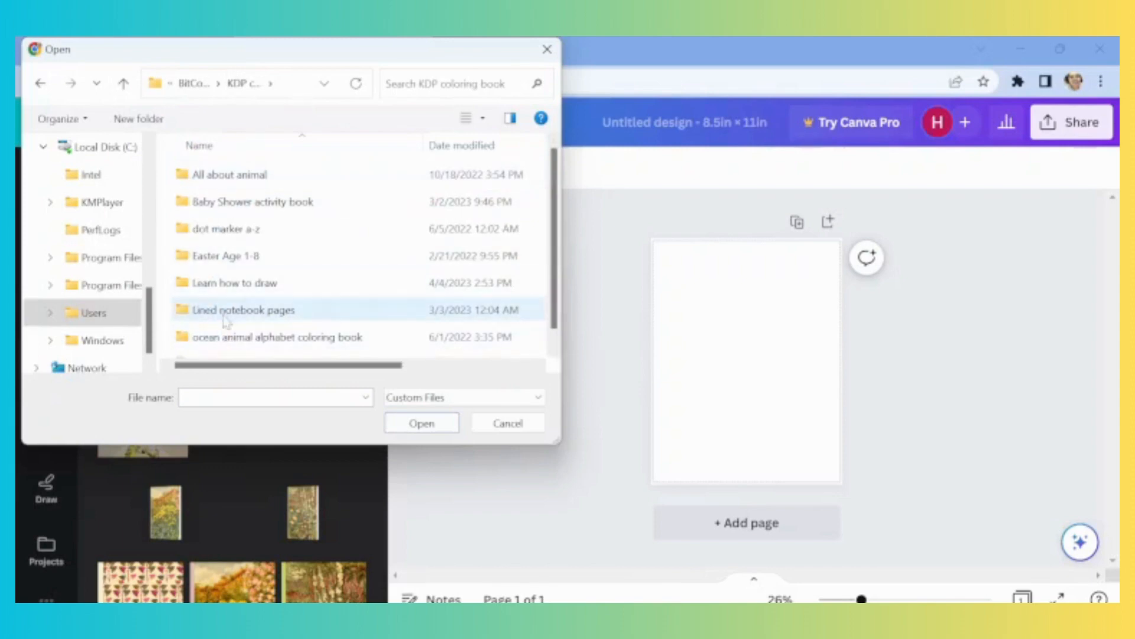
pyautogui.doubleClick(224, 284)
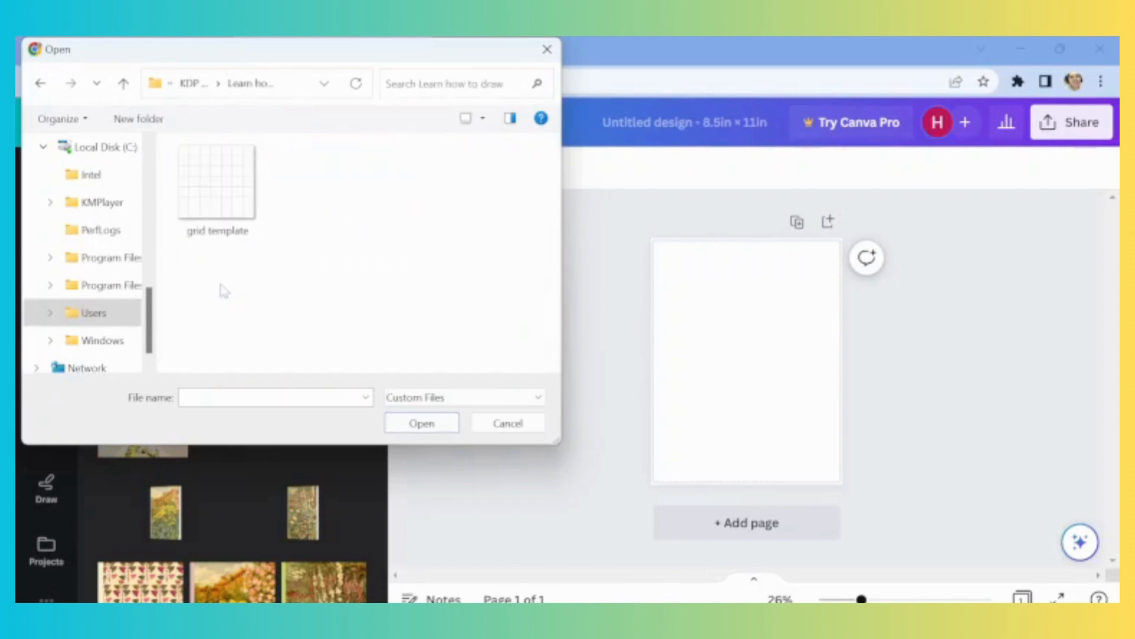
pyautogui.click(231, 205)
pyautogui.doubleClick(230, 206)
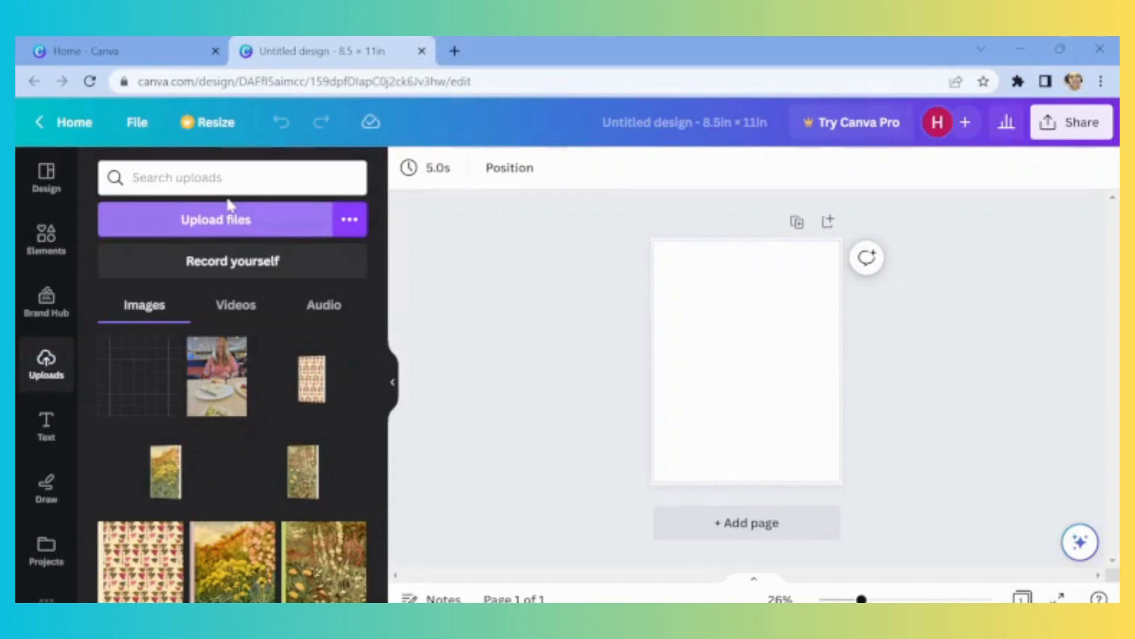
# Place the uploaded grid template image in the middle of the page.
pyautogui.click(129, 364)
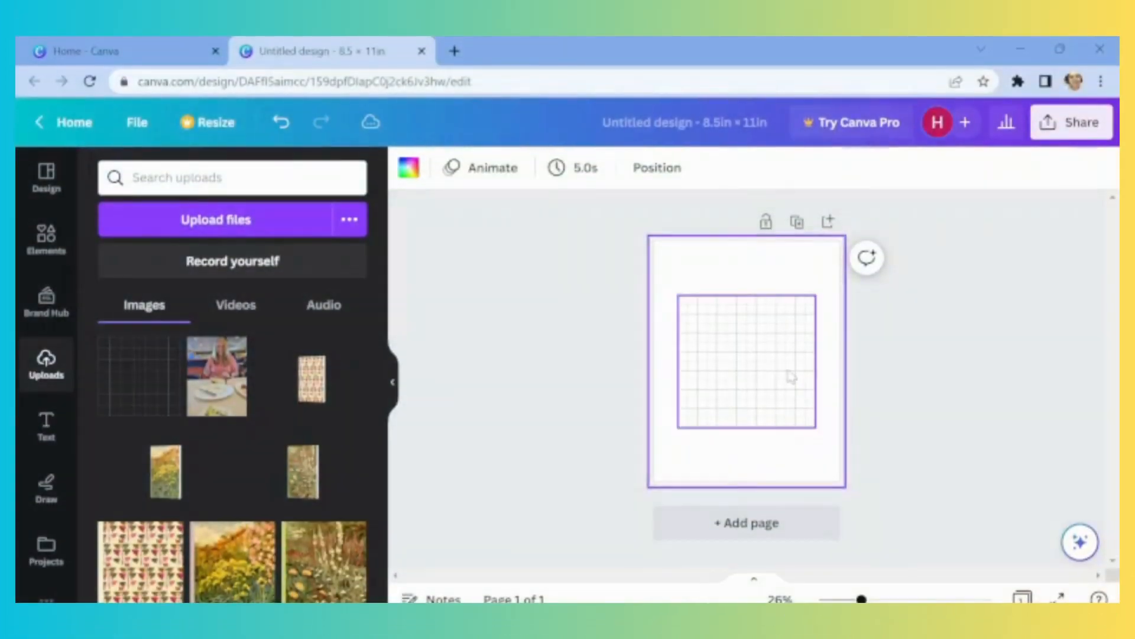
pyautogui.click(791, 377)
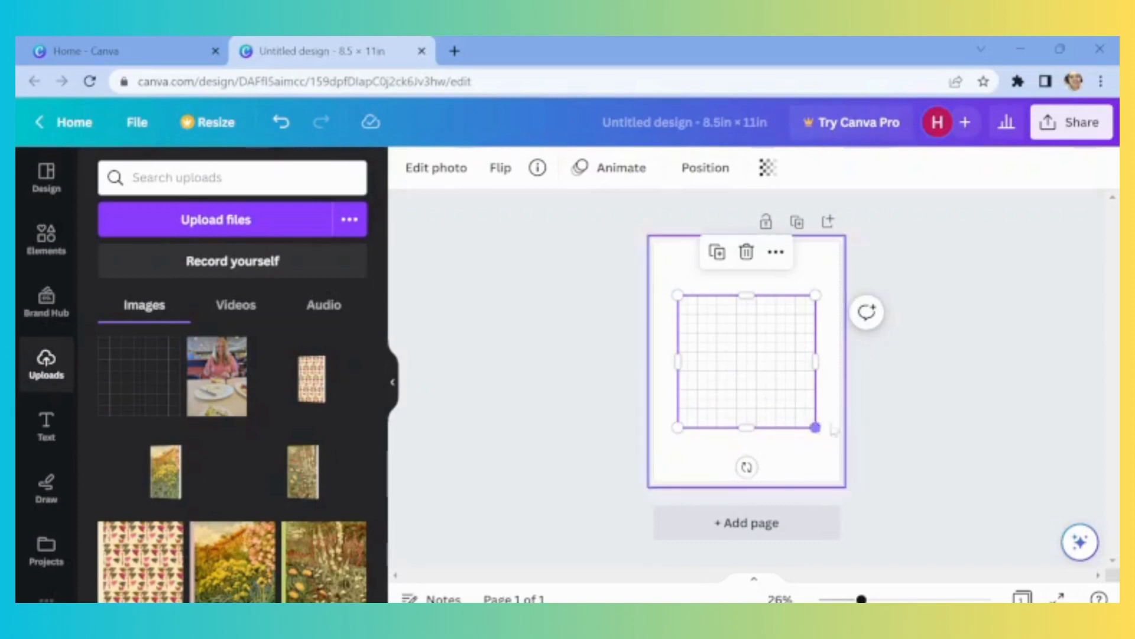
pyautogui.click(916, 433)
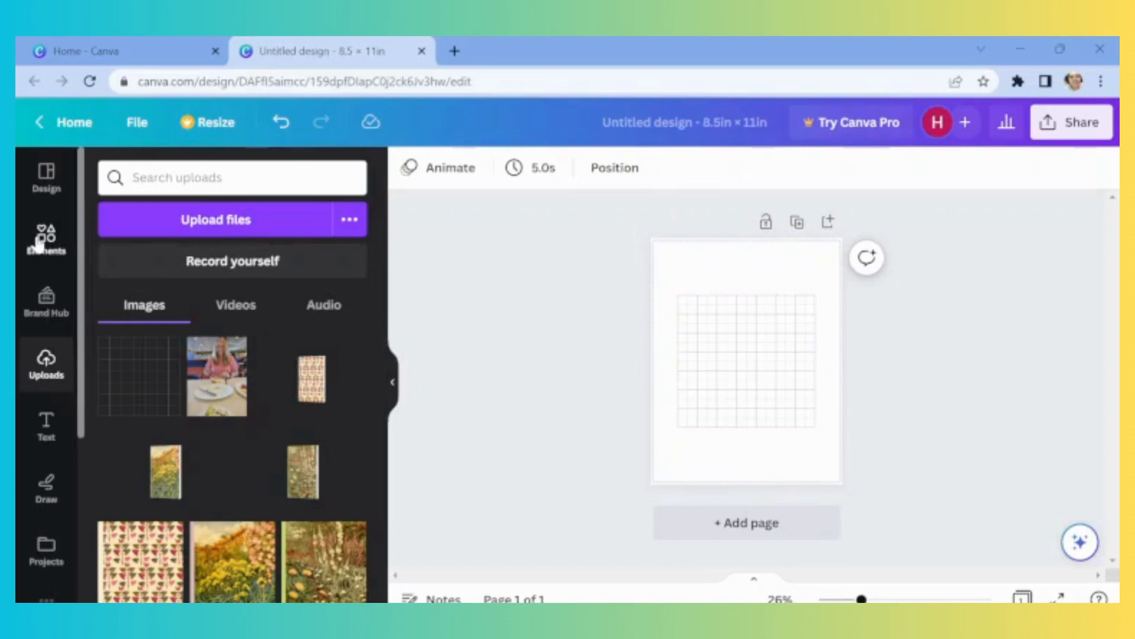
# Find a white folded-ribbon graphic by searching the elements for "banner", and place it enlarged and centred above the grid.
pyautogui.click(39, 239)
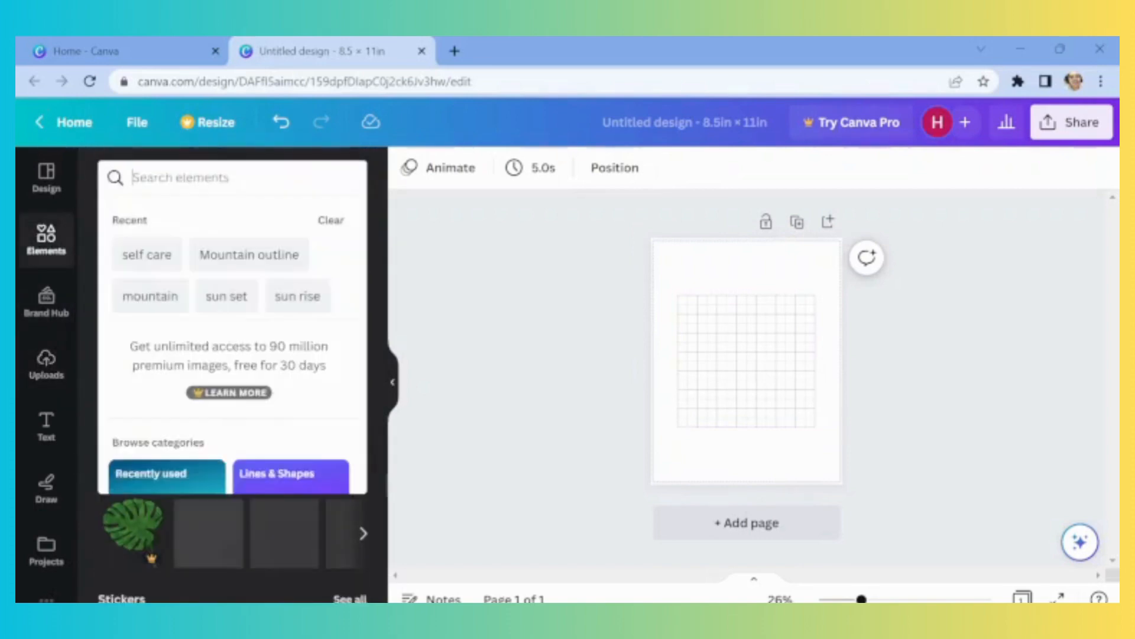
pyautogui.write('banner')
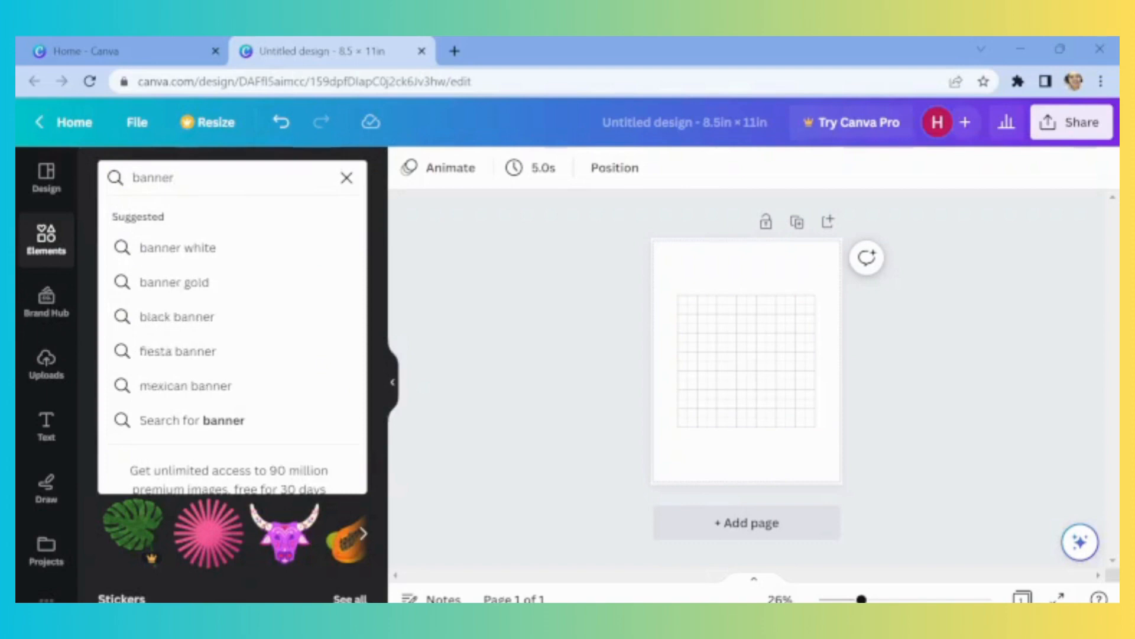
pyautogui.press('Return')
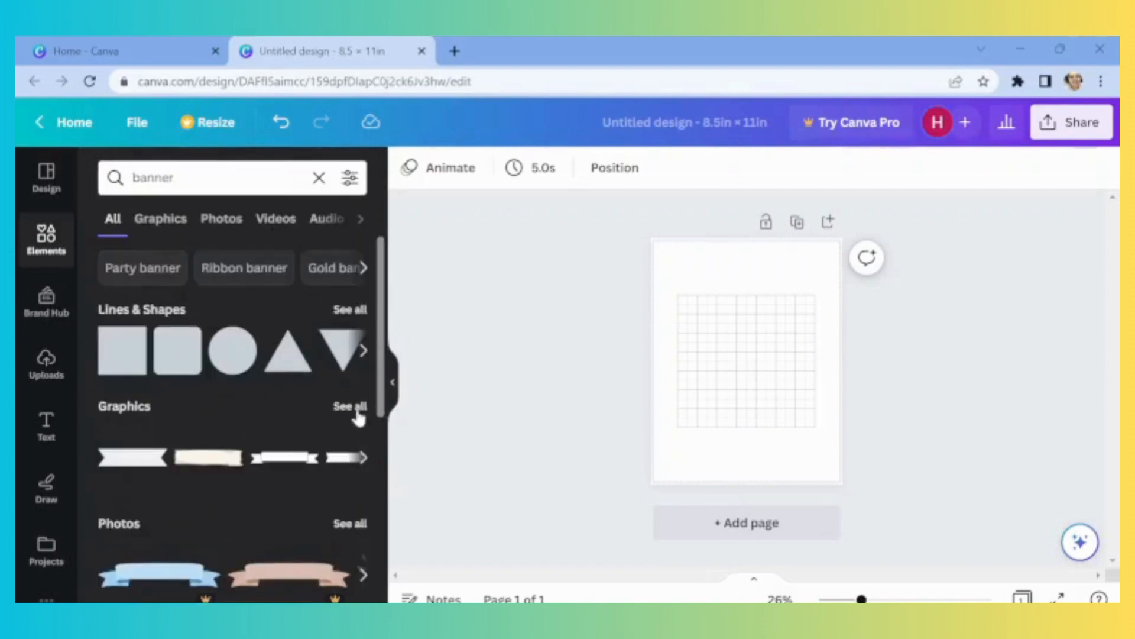
pyautogui.click(350, 406)
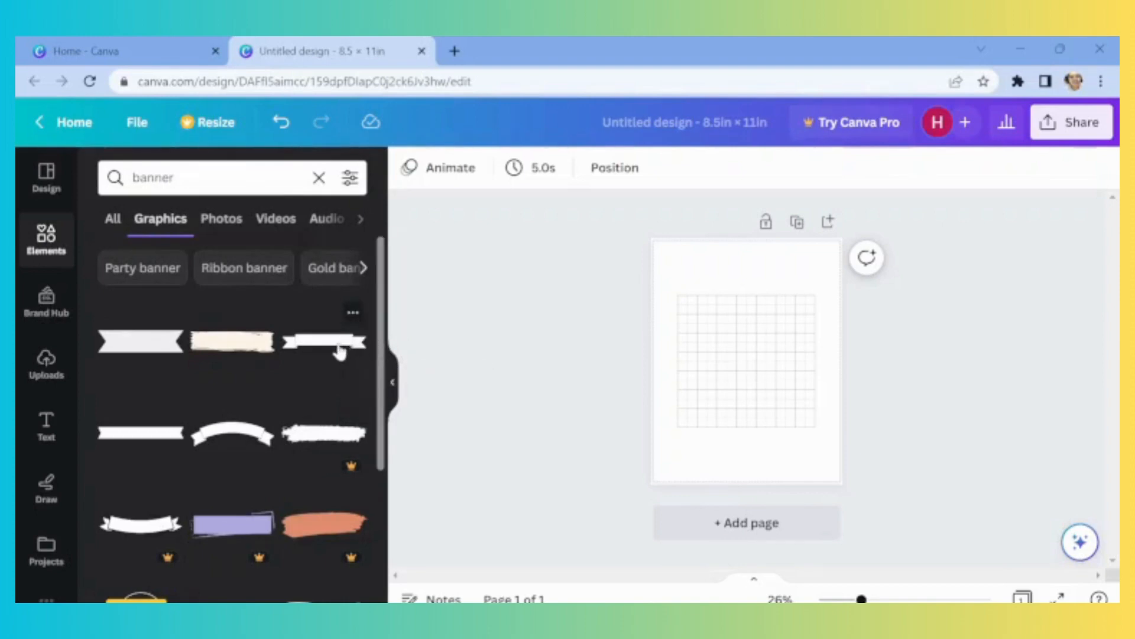
pyautogui.moveTo(380, 351); pyautogui.dragTo(407, 598)
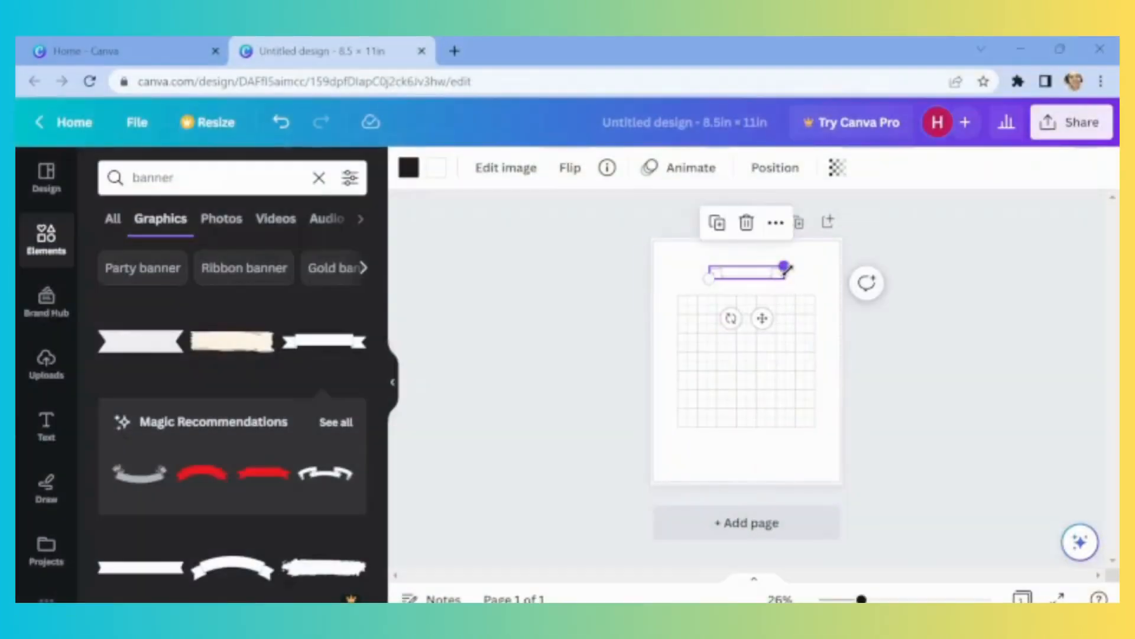
pyautogui.moveTo(785, 265); pyautogui.dragTo(807, 261)
pyautogui.moveTo(772, 319); pyautogui.dragTo(762, 316)
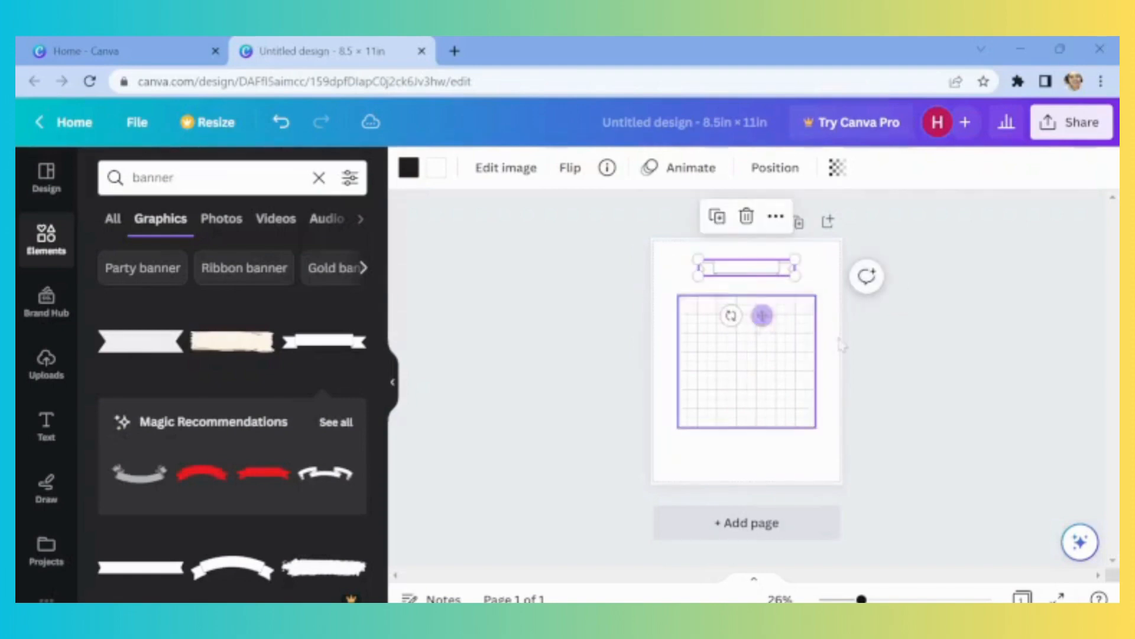
pyautogui.click(883, 367)
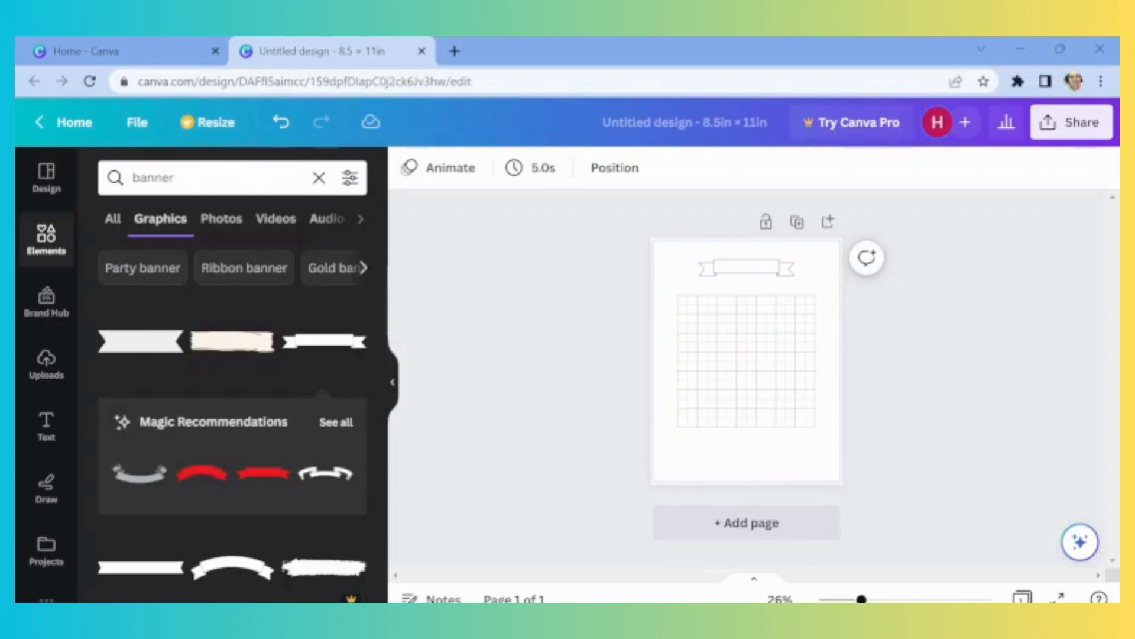
# Search the element graphics for "cute animal" and look through the results for a suitable drawing.
pyautogui.click(174, 178)
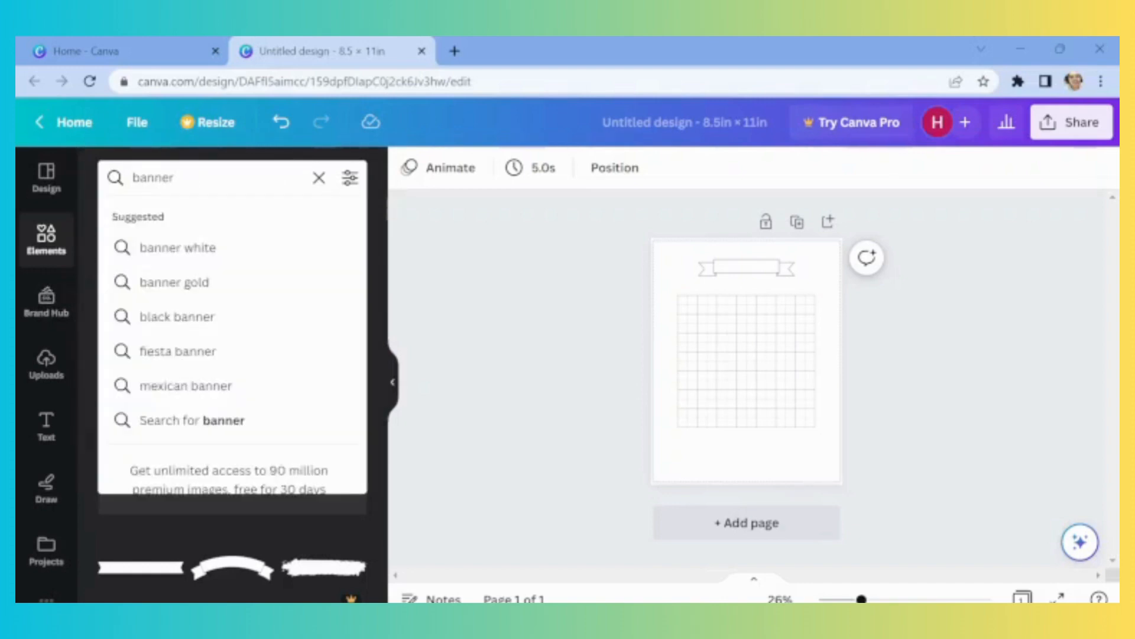
pyautogui.press('BackSpace')
pyautogui.press('BackSpace')
pyautogui.press('BackSpace')
pyautogui.press('BackSpace')
pyautogui.press('BackSpace')
pyautogui.press('BackSpace')
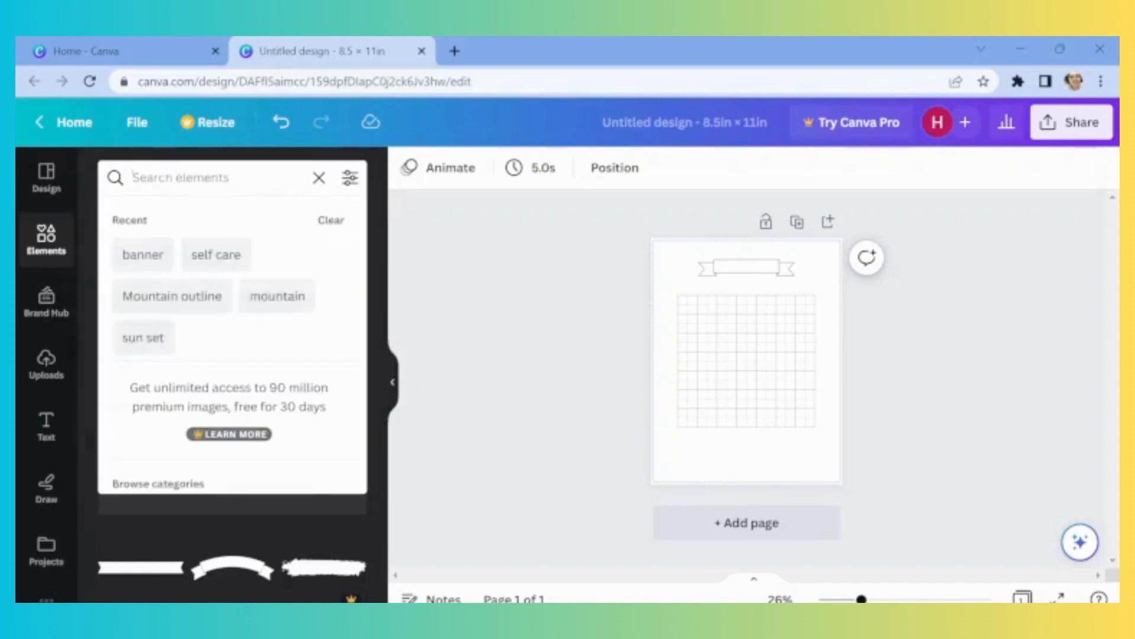
pyautogui.write('cute an')
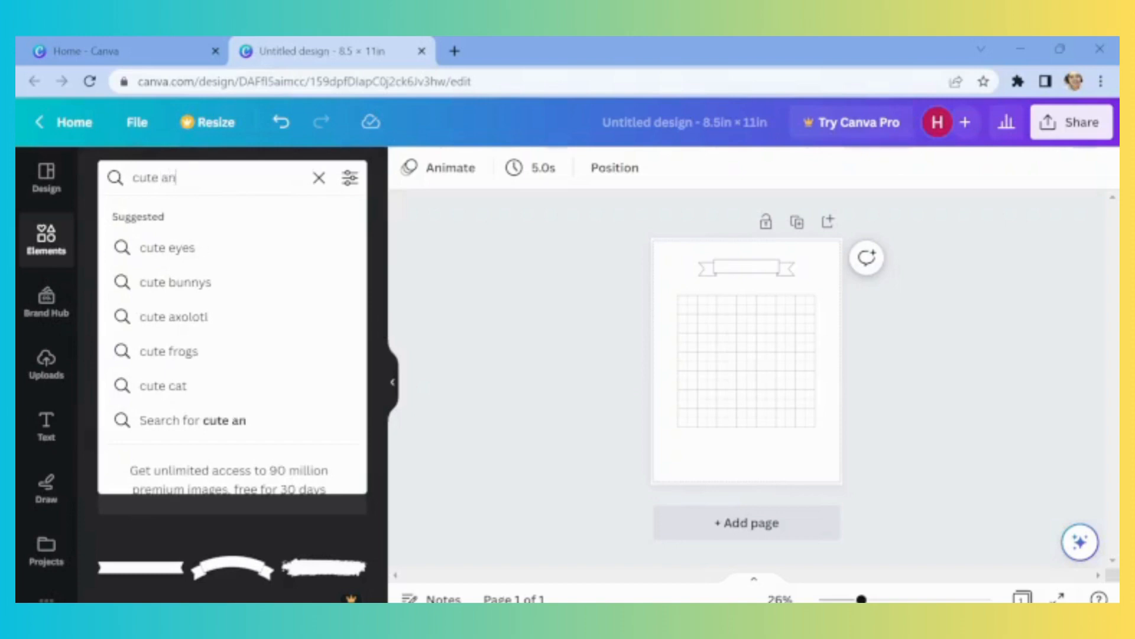
pyautogui.write('imal')
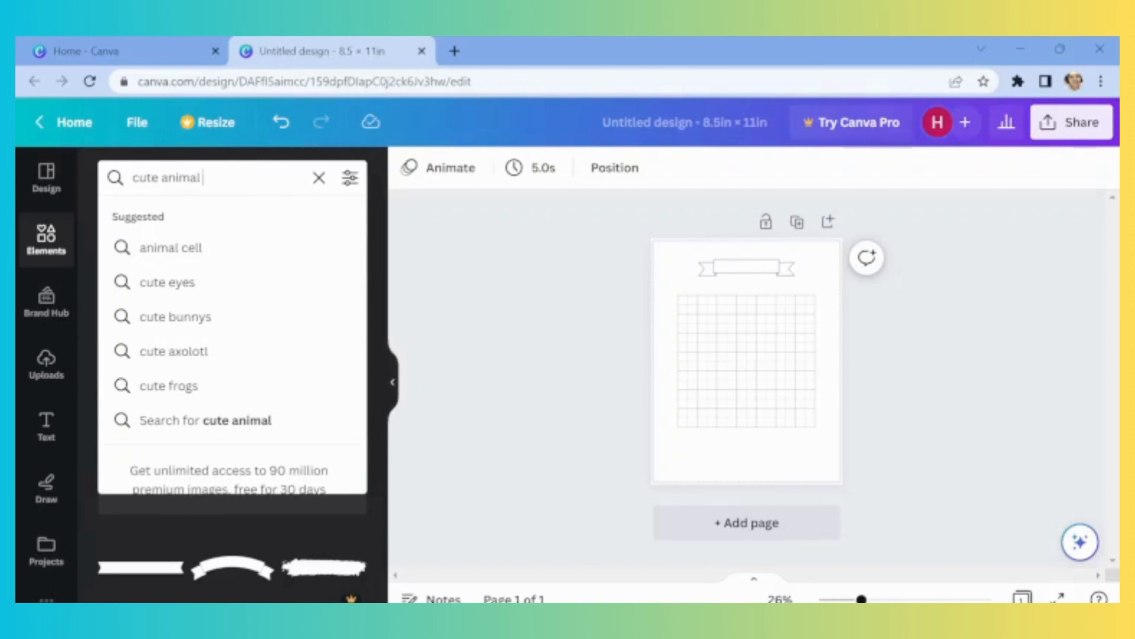
pyautogui.press('Return')
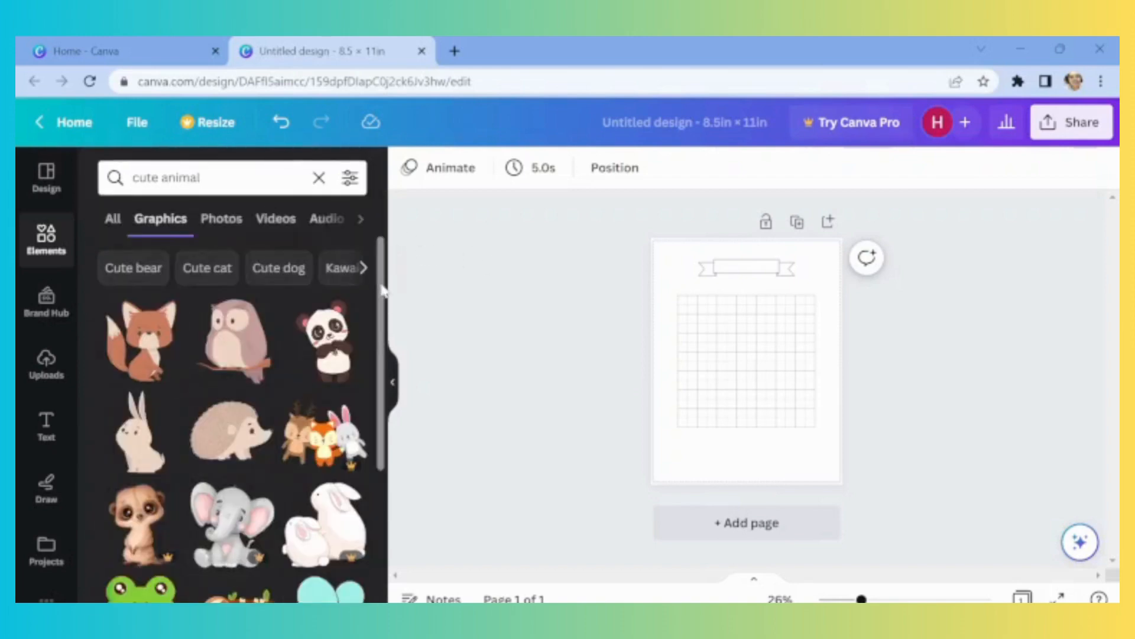
pyautogui.moveTo(384, 294); pyautogui.dragTo(383, 456)
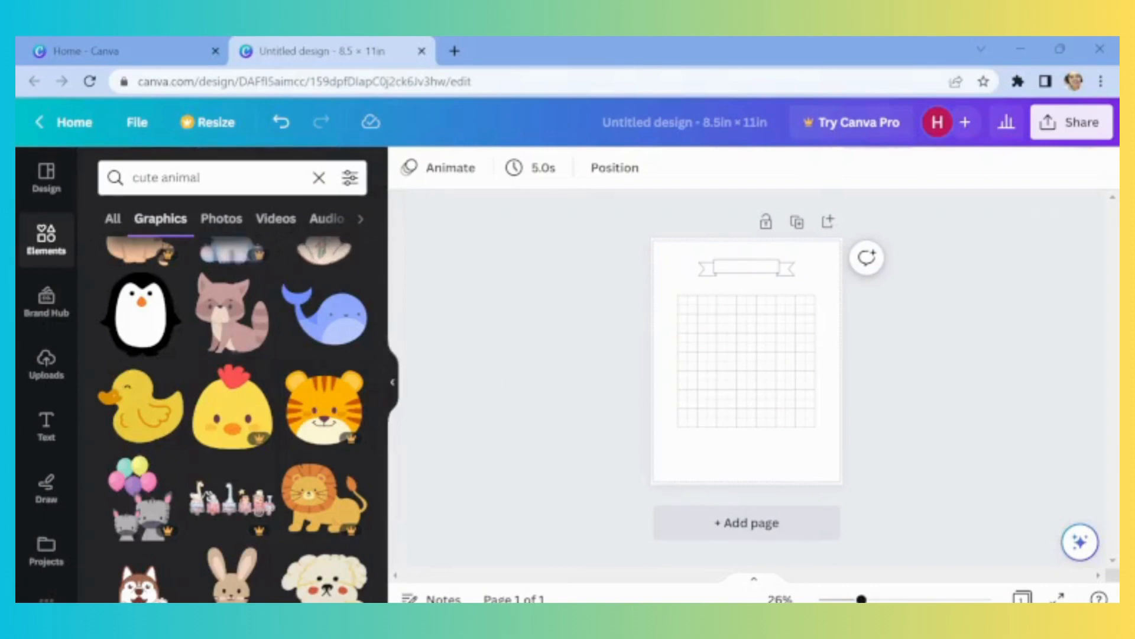
# Narrow the graphics search to "cute animal black and white".
pyautogui.click(203, 177)
pyautogui.write('bla')
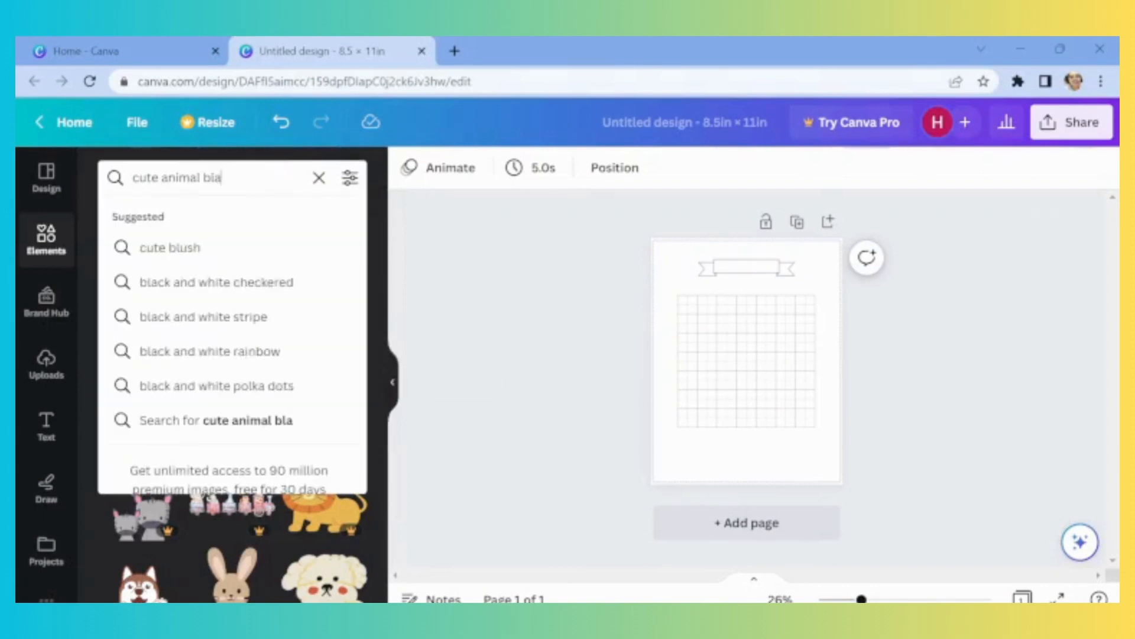
pyautogui.write('ck and white')
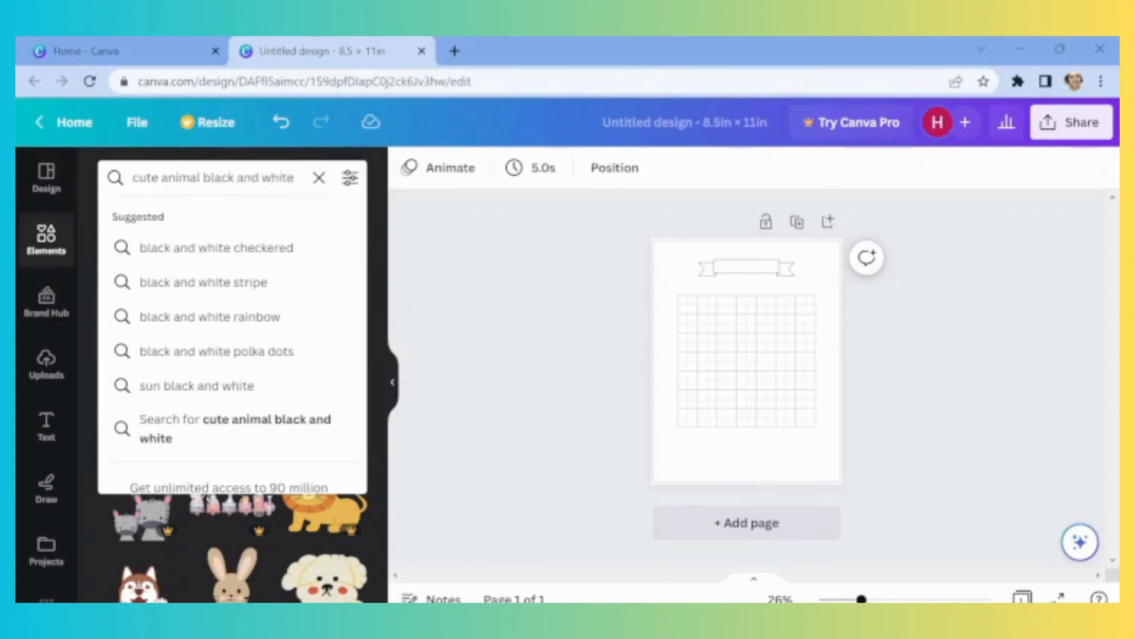
pyautogui.press('Return')
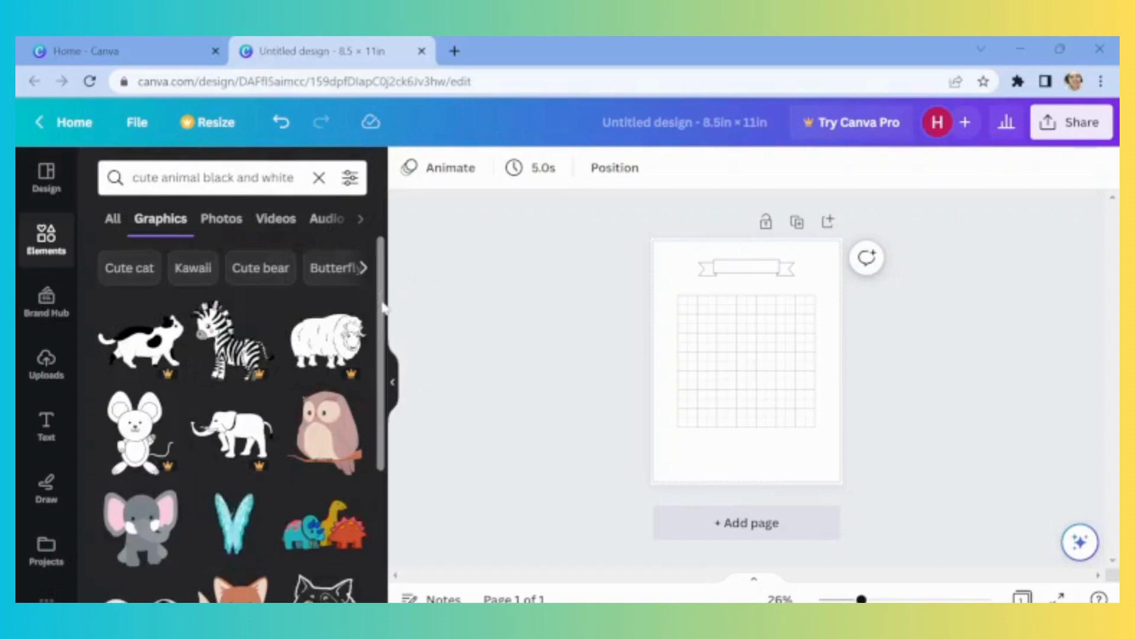
# Switch to the FreeSVG website and search its vector files for "cute animals".
pyautogui.moveTo(383, 303)
pyautogui.mouseDown()
pyautogui.moveTo(396, 419)
pyautogui.moveTo(399, 303)
pyautogui.mouseUp()
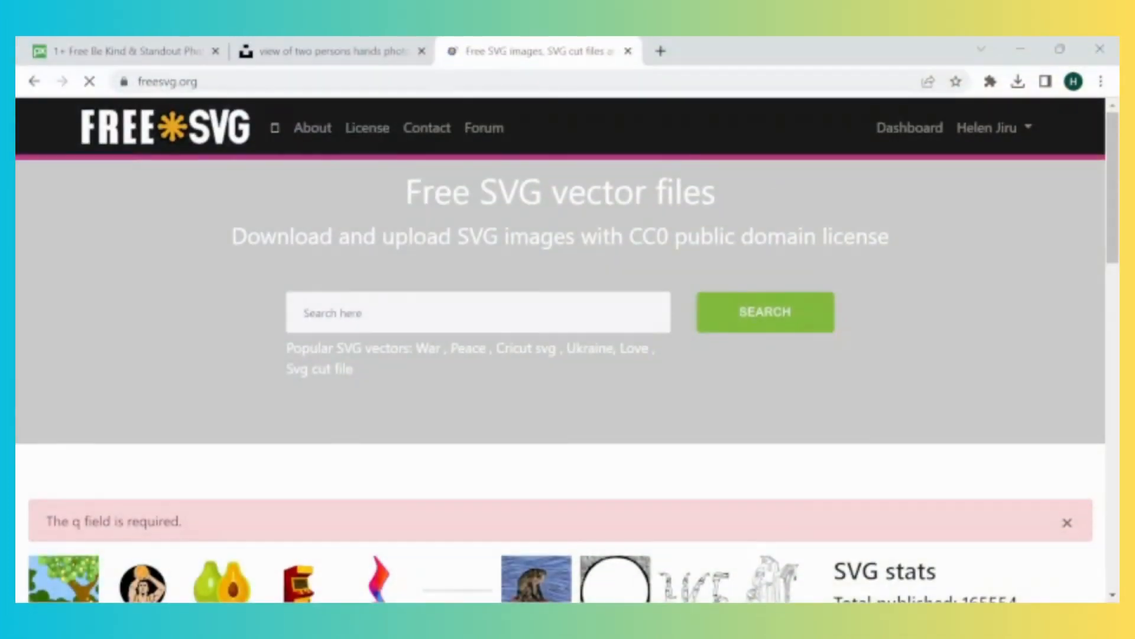
pyautogui.click(478, 313)
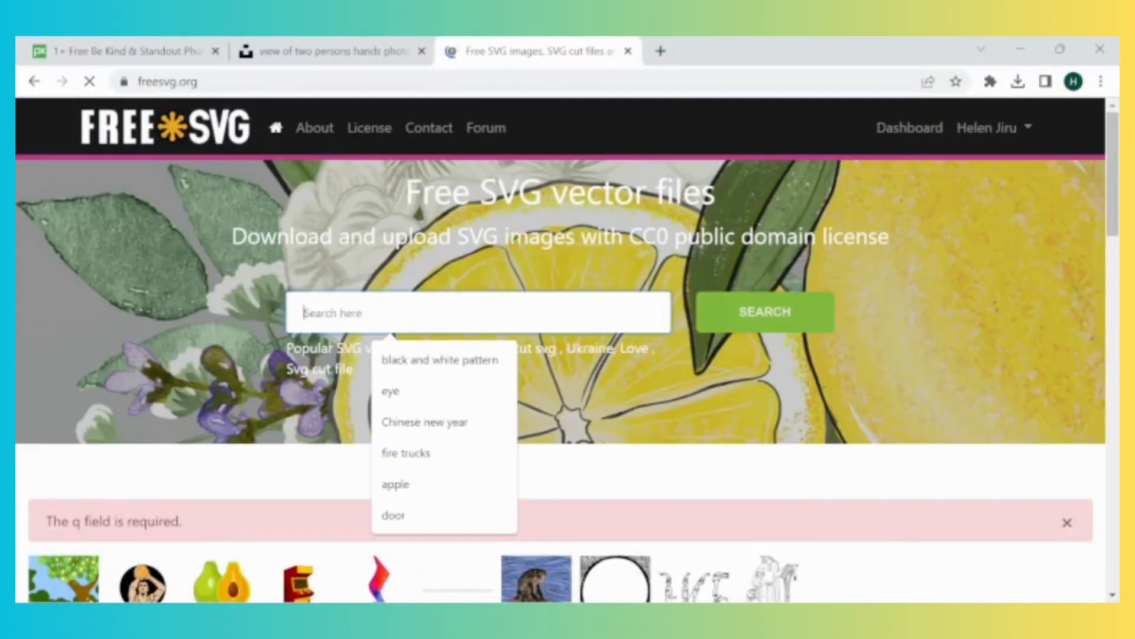
pyautogui.write('cute')
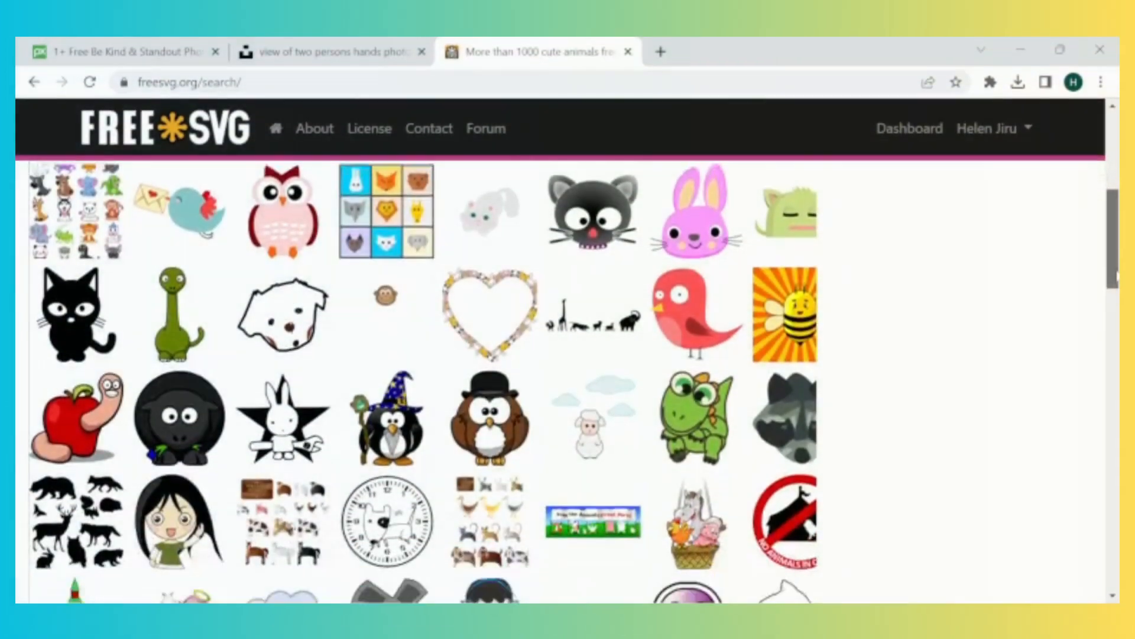
# Find the sheet of 20 cartoon animals titled "Cute animals collection" in the search results and download it as an SVG.
pyautogui.scroll(-7, 414, 378)
pyautogui.scroll(2, 414, 379)
pyautogui.scroll(2, 414, 378)
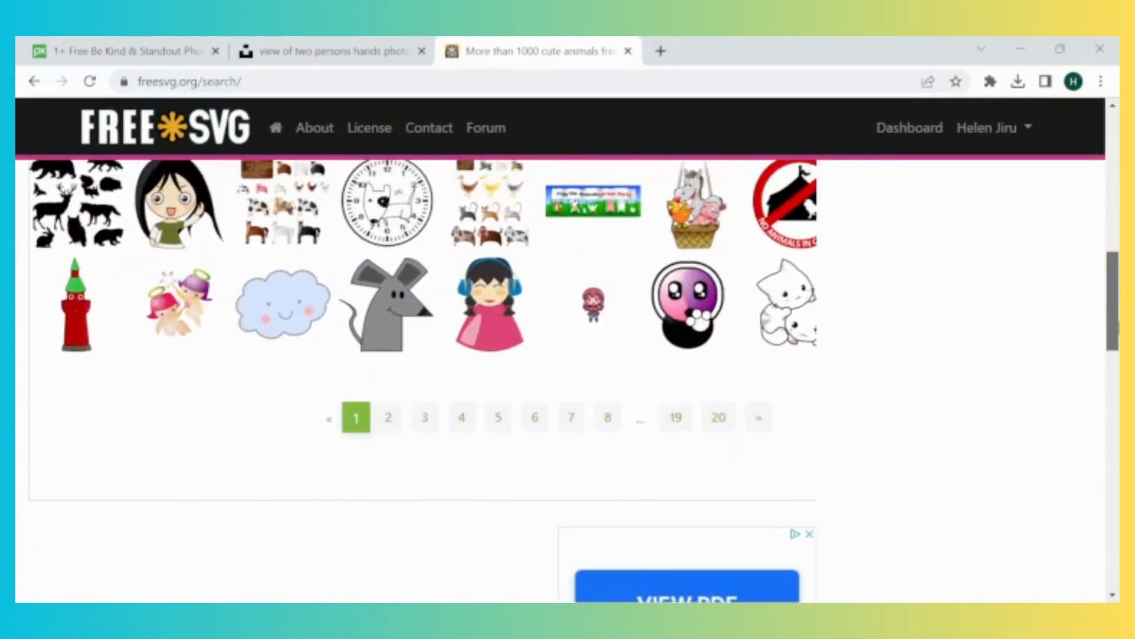
pyautogui.scroll(3, 414, 379)
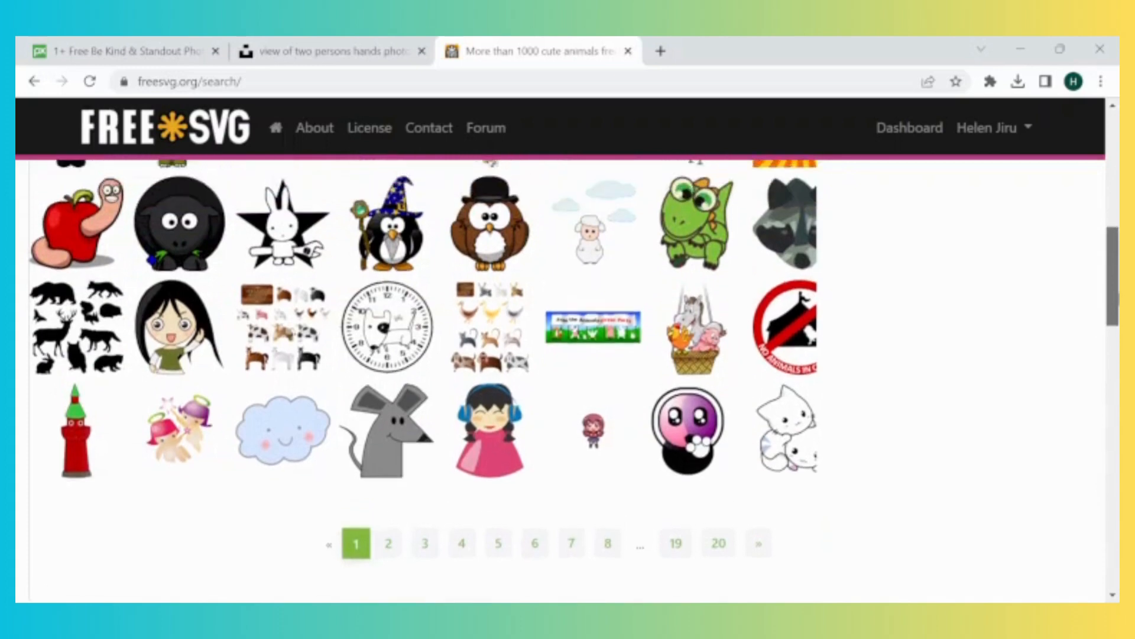
pyautogui.scroll(2, 414, 378)
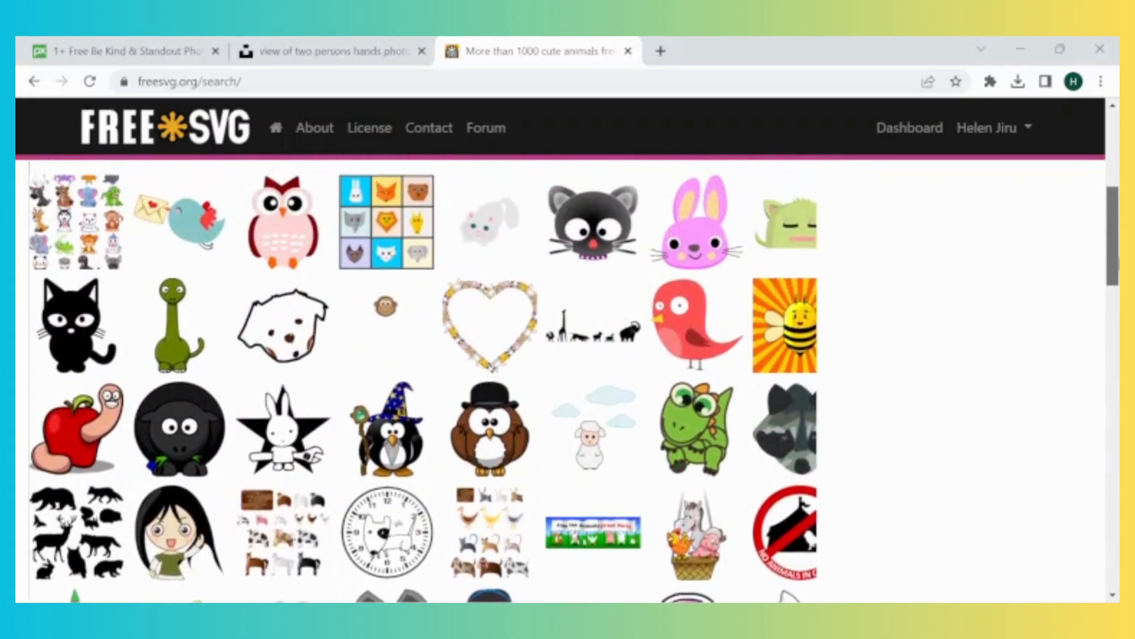
pyautogui.scroll(2, 414, 378)
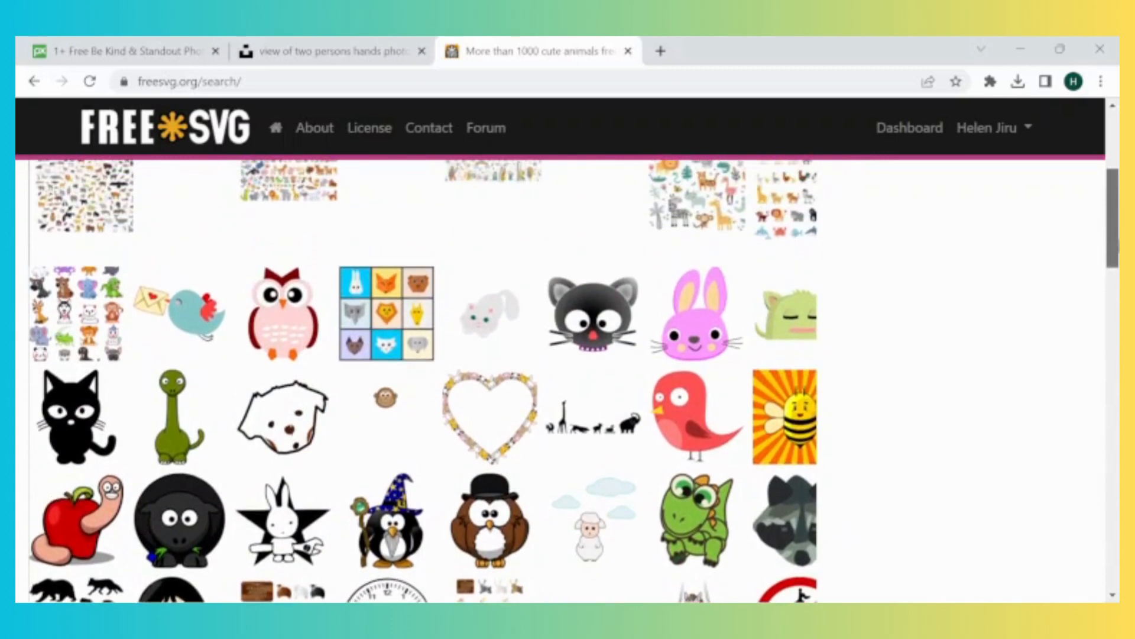
pyautogui.scroll(1, 414, 379)
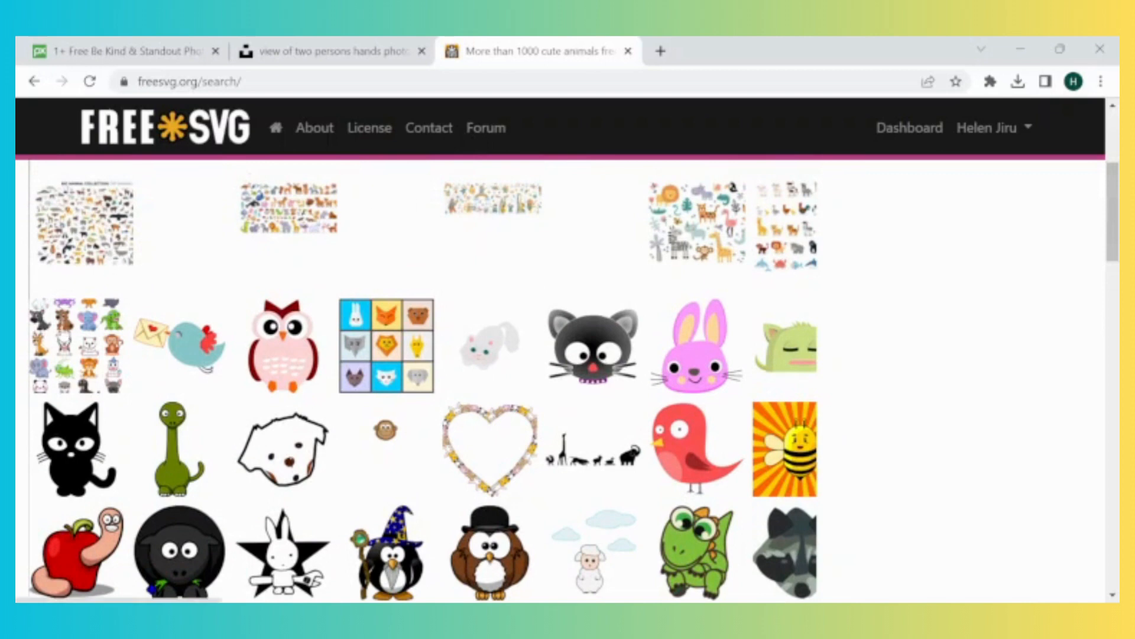
pyautogui.click(64, 335)
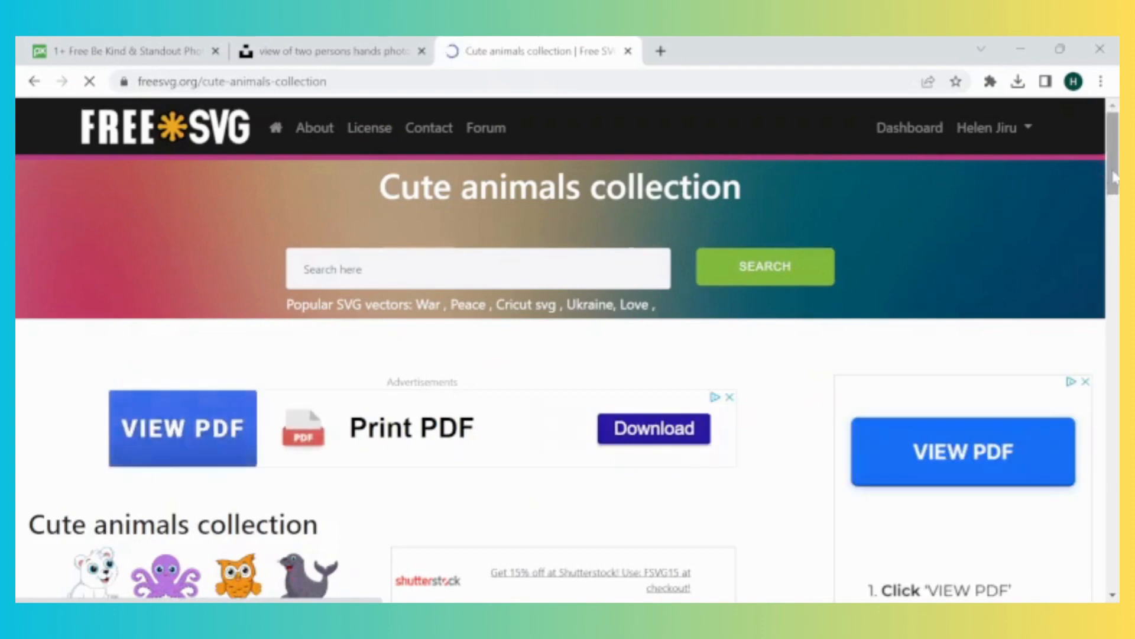
pyautogui.moveTo(1114, 177); pyautogui.dragTo(1114, 234)
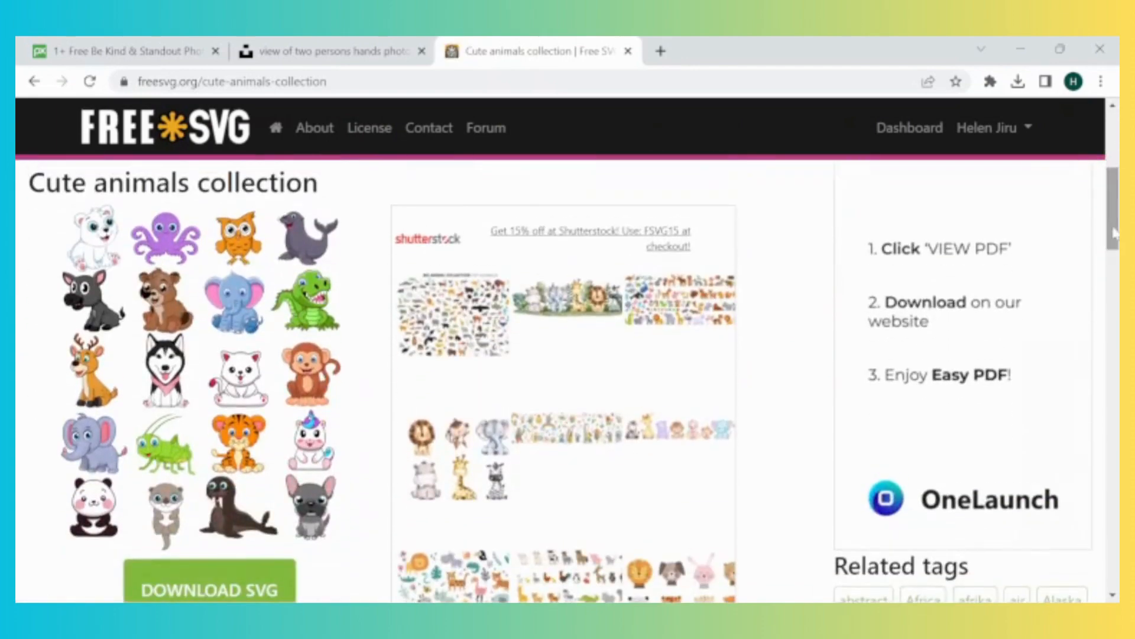
pyautogui.click(223, 593)
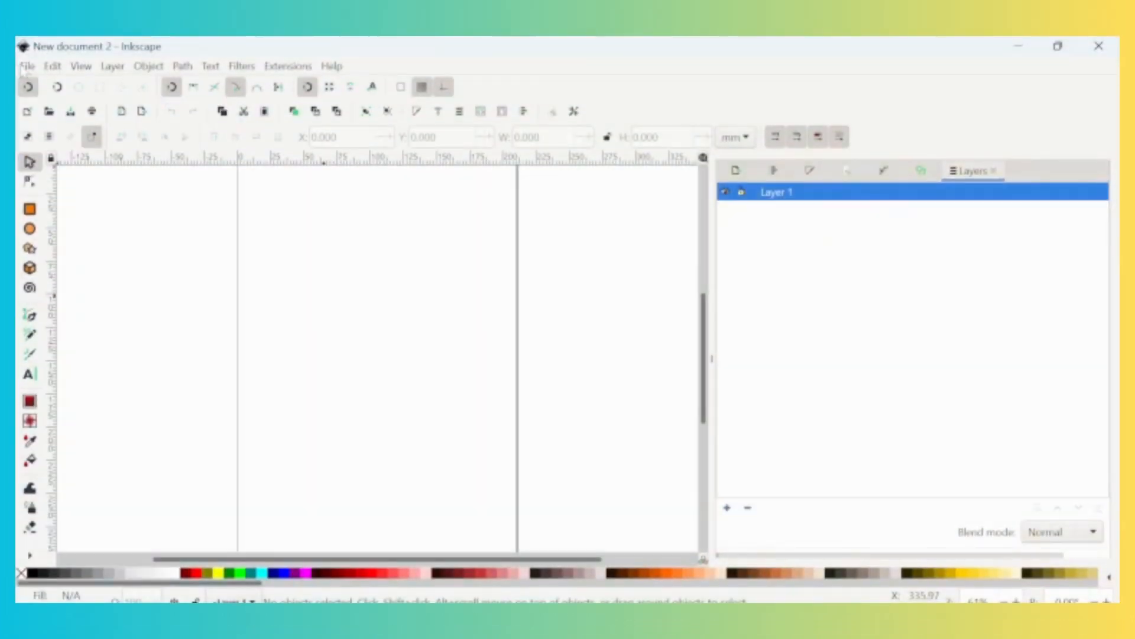
# Switch to Inkscape and import the downloaded cute animals SVG as editable objects at 96 DPI.
pyautogui.click(24, 68)
pyautogui.click(53, 256)
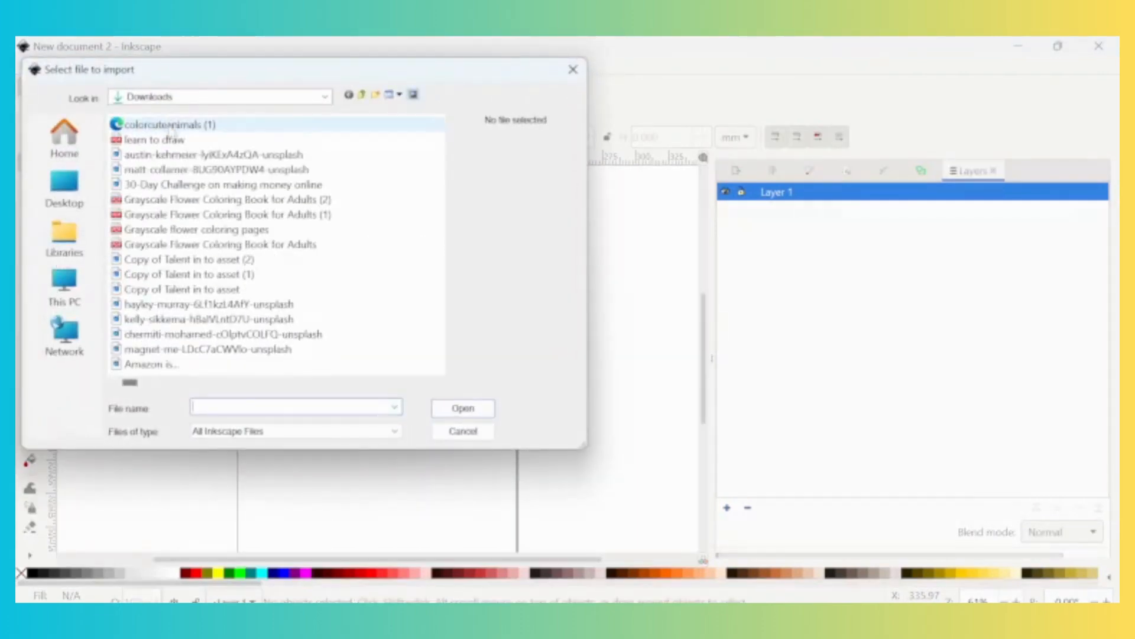
pyautogui.click(171, 126)
pyautogui.doubleClick(171, 130)
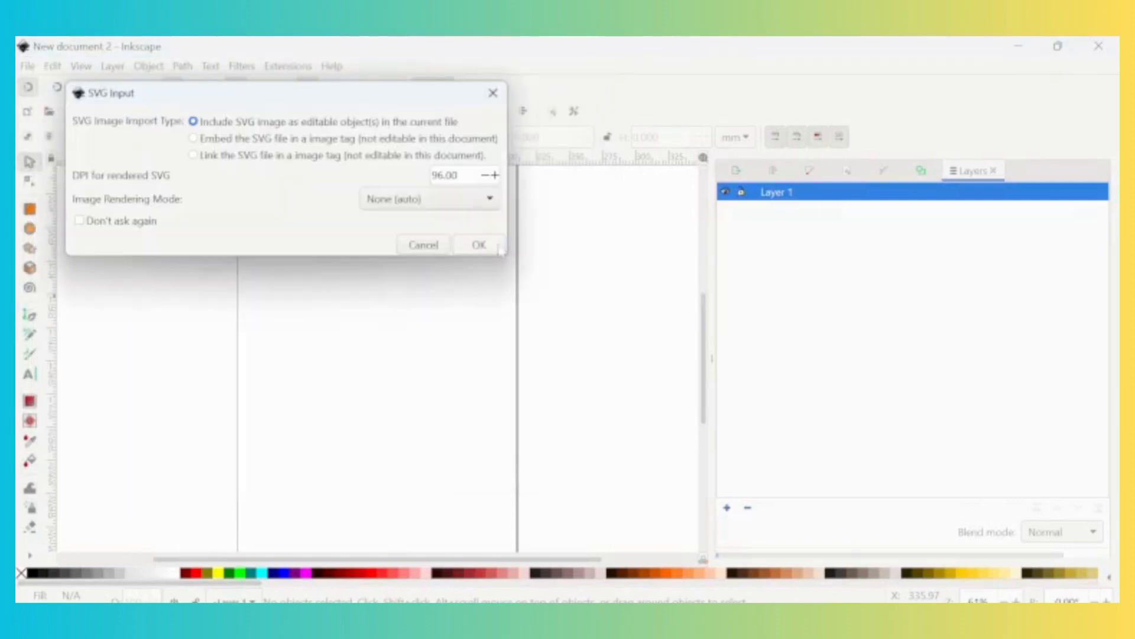
pyautogui.click(479, 245)
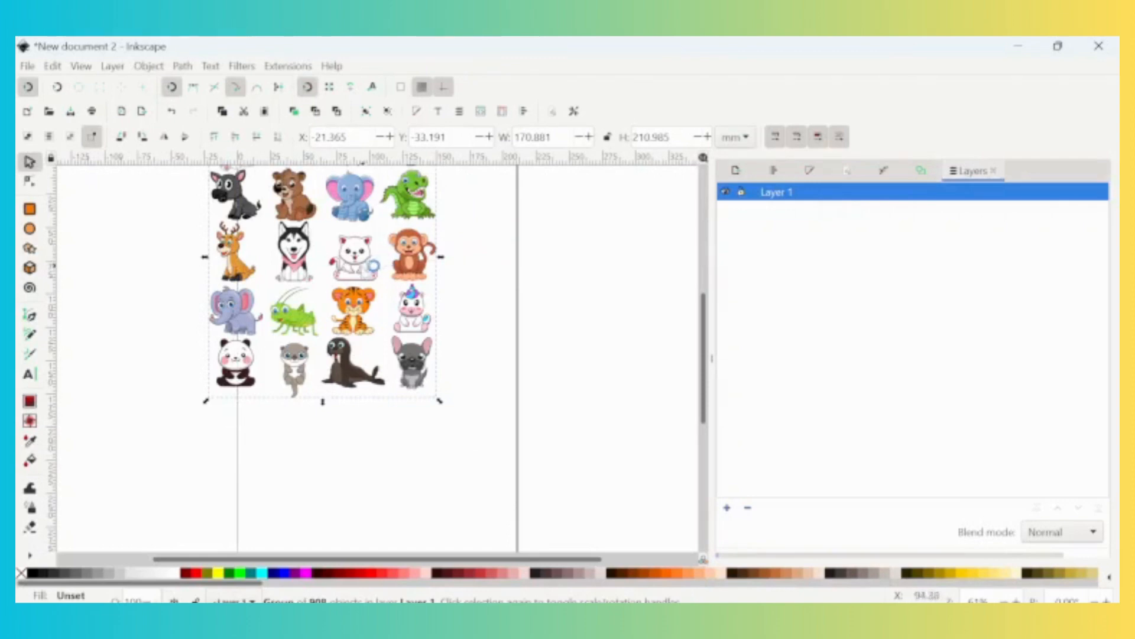
# Move the imported animal sheet off the page to its left side and ungroup it into separate objects.
pyautogui.moveTo(306, 321); pyautogui.dragTo(135, 425)
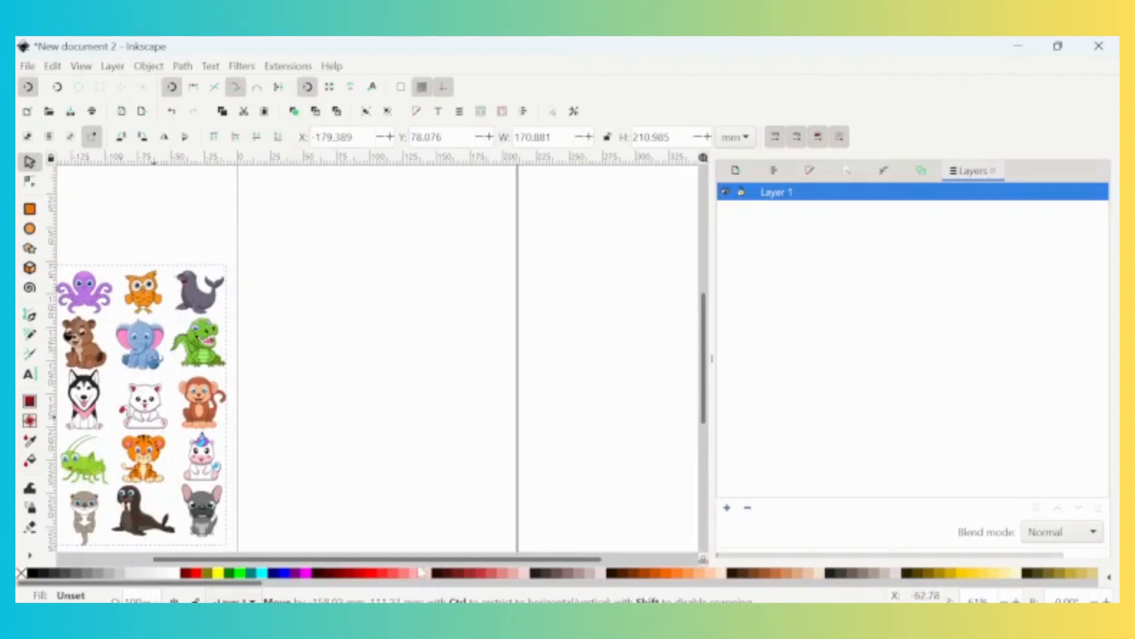
pyautogui.moveTo(419, 560); pyautogui.dragTo(355, 561)
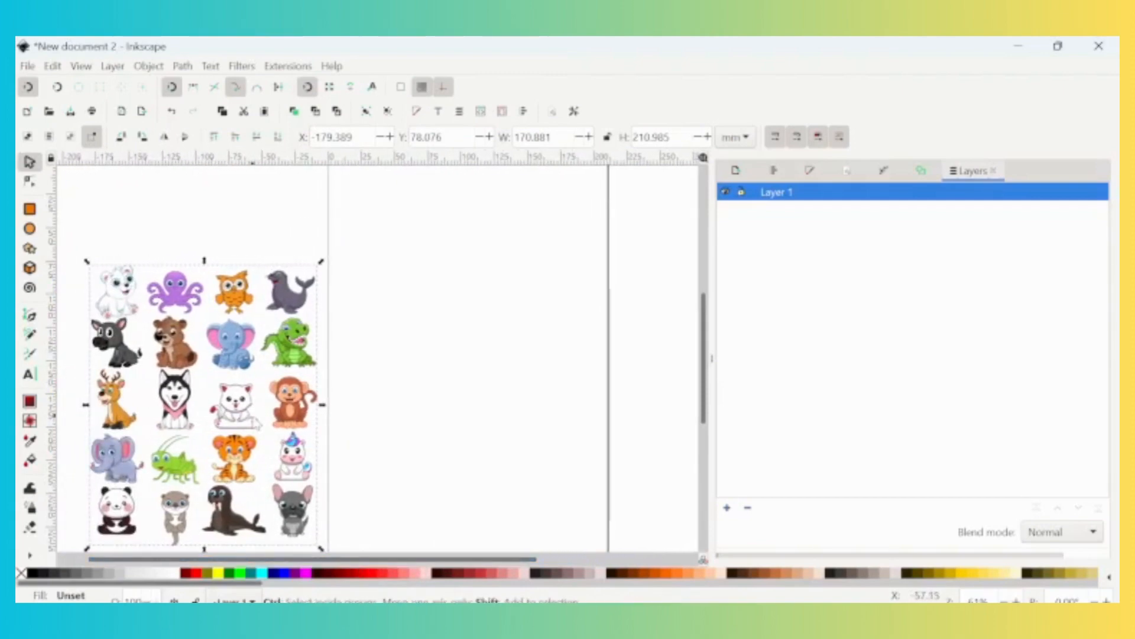
pyautogui.hotkey('ctrl', 'shift', 'g')
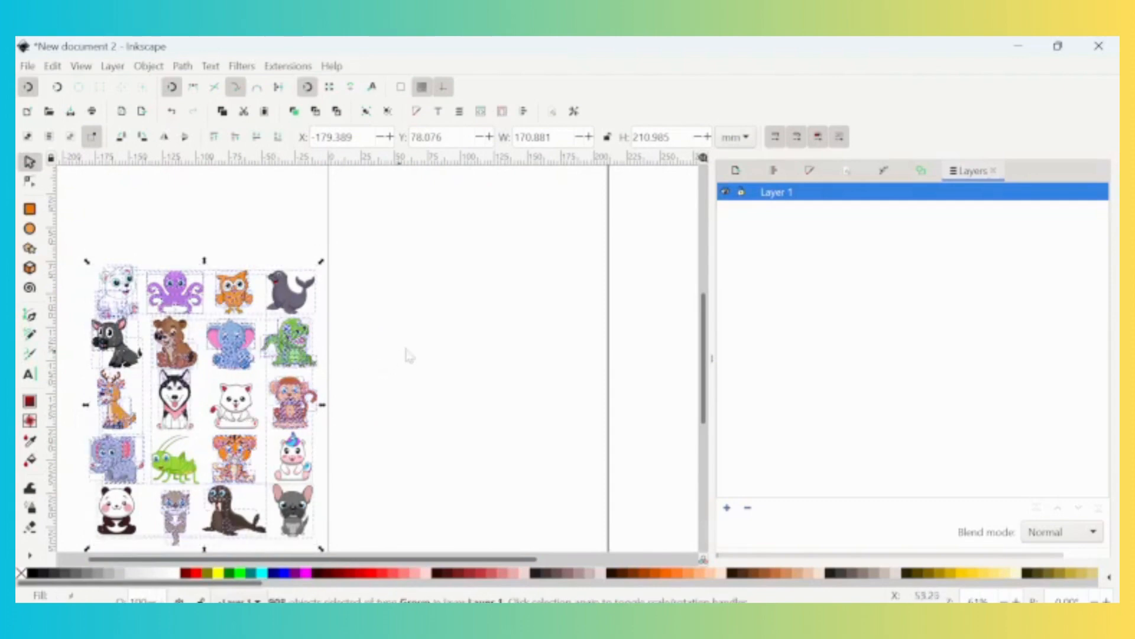
pyautogui.click(451, 344)
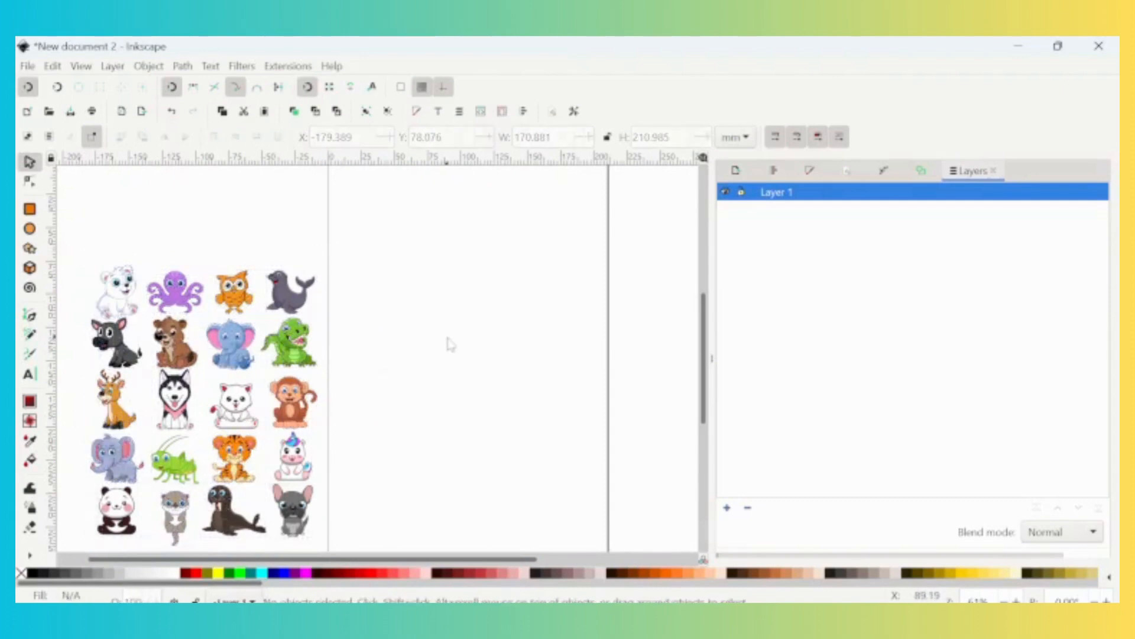
# Move the complete purple octopus from the animal sheet onto the page and enlarge it to about 107 × 79 mm.
pyautogui.press('+')
pyautogui.press('+')
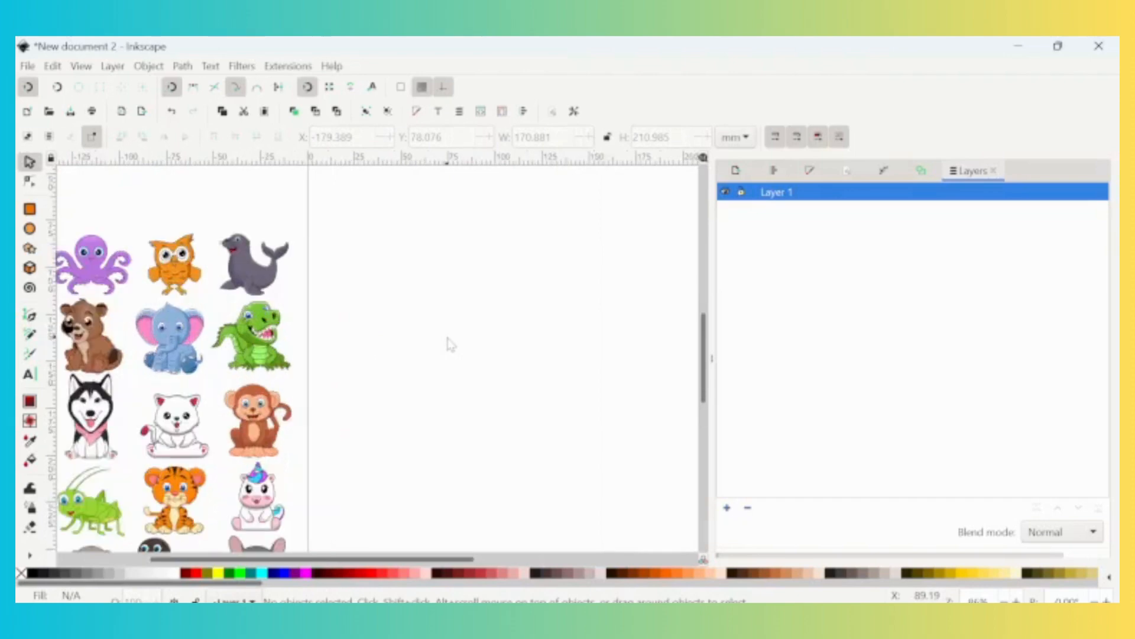
pyautogui.moveTo(333, 561); pyautogui.dragTo(205, 557)
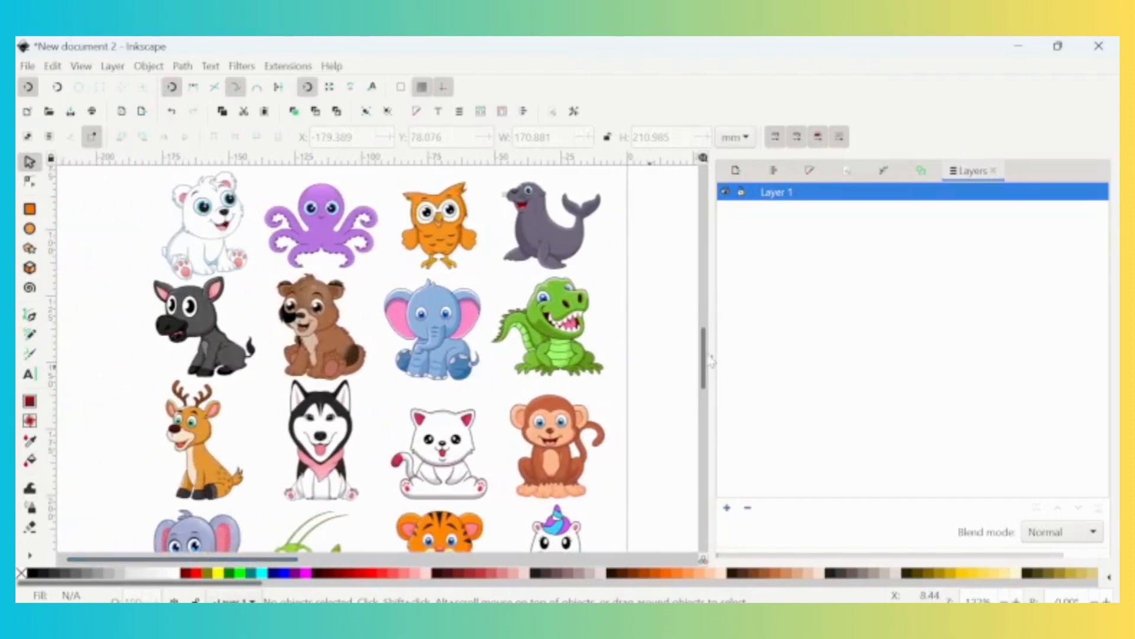
pyautogui.moveTo(704, 364)
pyautogui.mouseDown()
pyautogui.moveTo(704, 343)
pyautogui.moveTo(705, 355)
pyautogui.mouseUp()
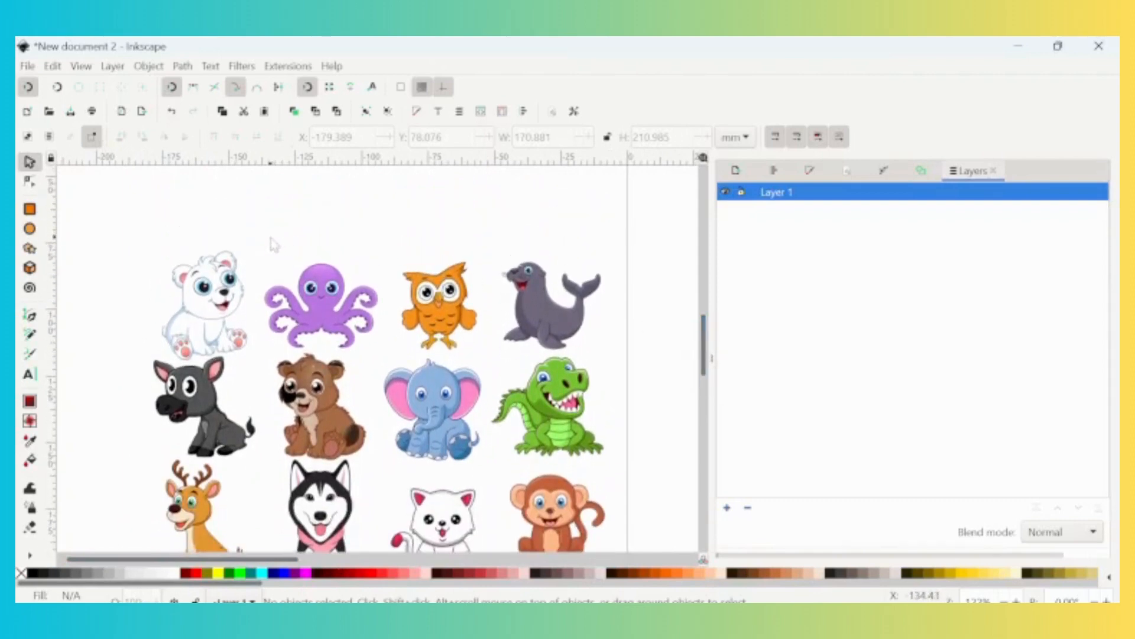
pyautogui.moveTo(270, 237); pyautogui.dragTo(375, 355)
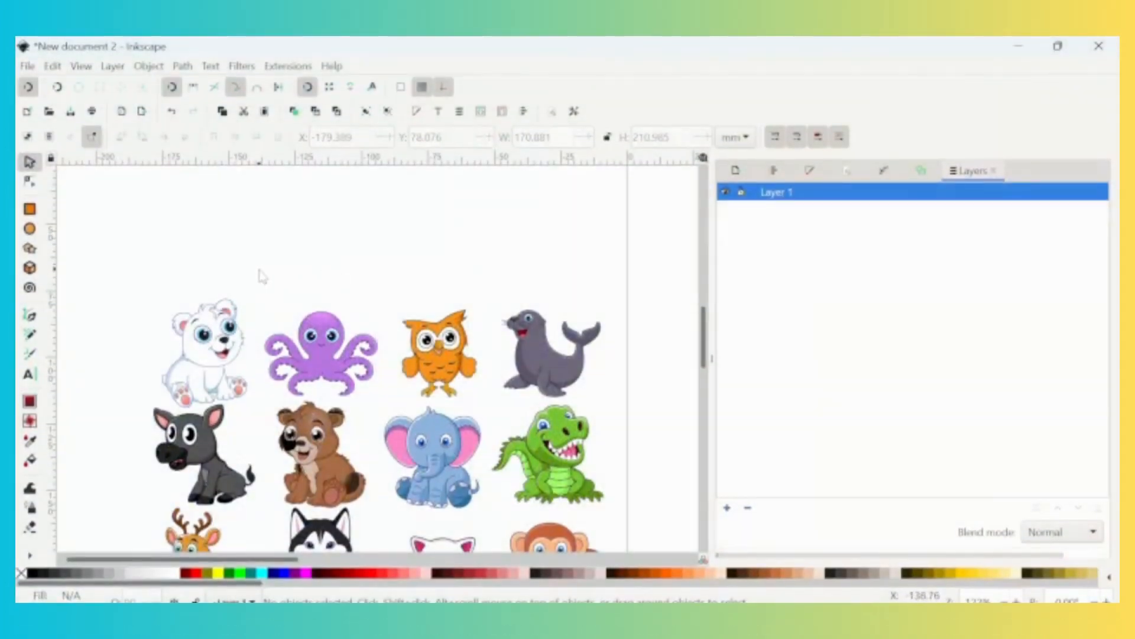
pyautogui.moveTo(260, 269); pyautogui.dragTo(394, 402)
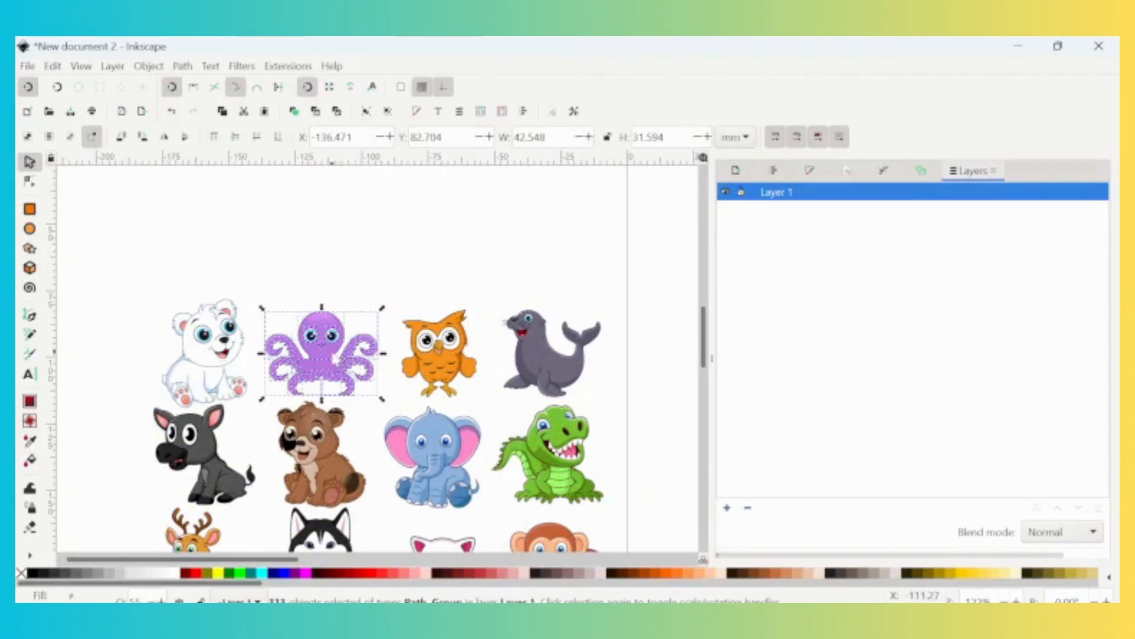
pyautogui.moveTo(381, 284); pyautogui.dragTo(607, 166)
pyautogui.moveTo(698, 249); pyautogui.dragTo(317, 341)
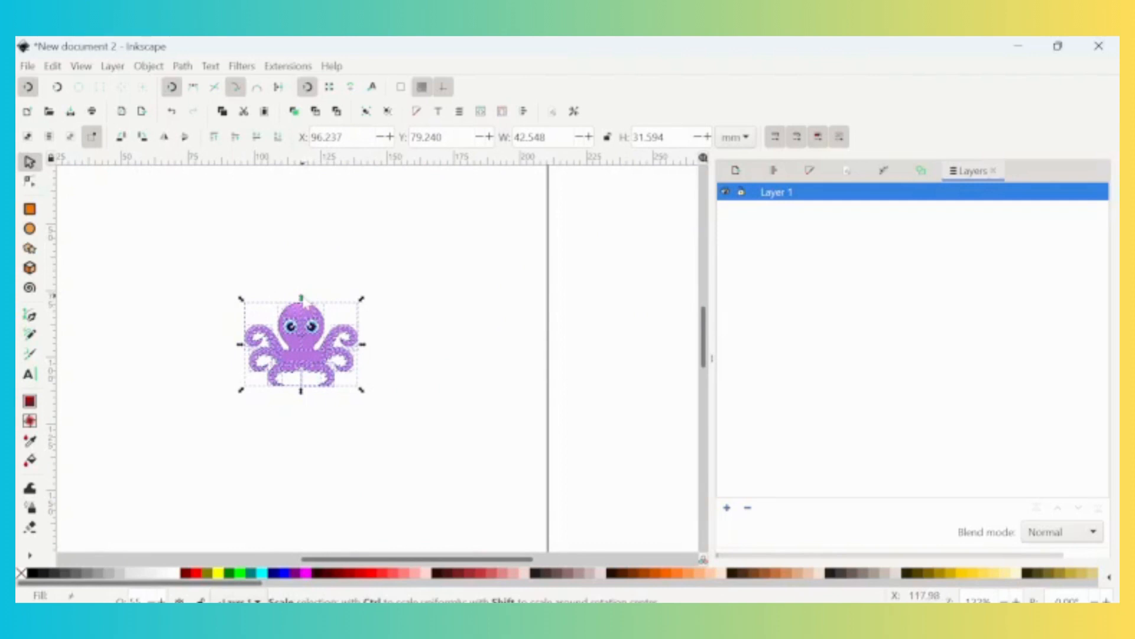
pyautogui.moveTo(303, 300); pyautogui.dragTo(477, 172)
pyautogui.moveTo(331, 334); pyautogui.dragTo(330, 374)
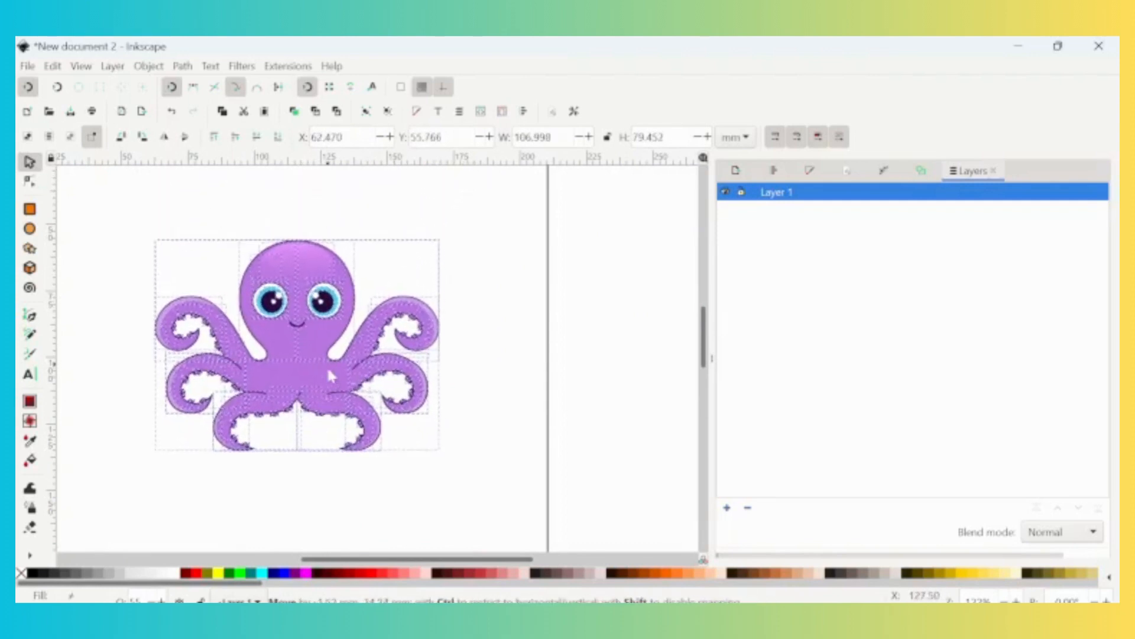
# Remove the fill from all octopus parts and give them a flat black stroke.
pyautogui.click(20, 573)
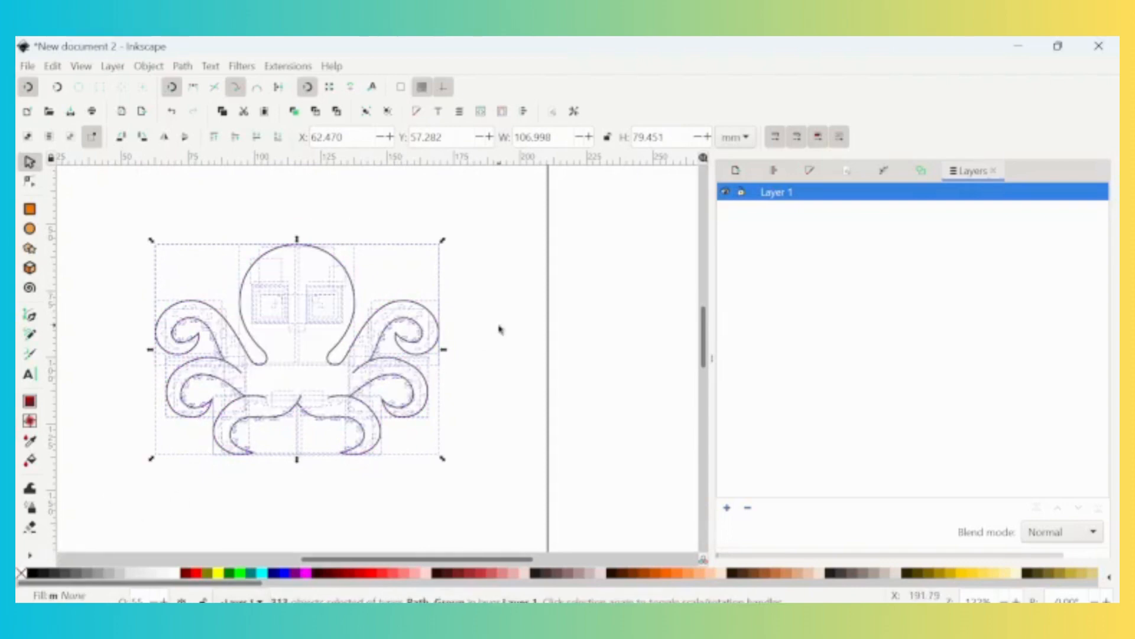
pyautogui.click(811, 171)
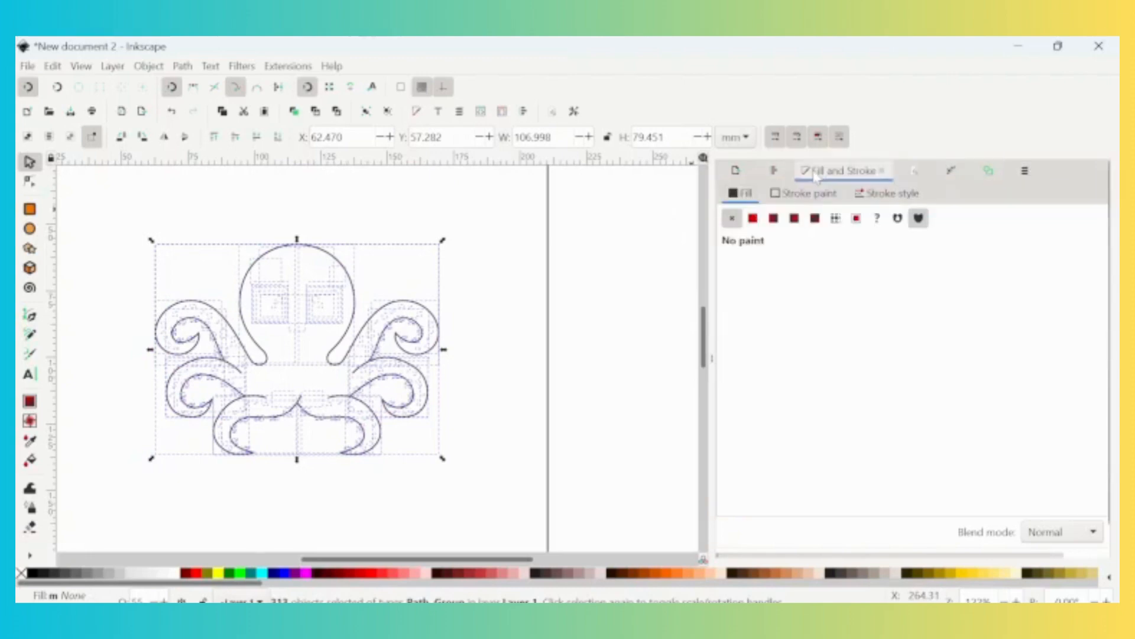
pyautogui.click(807, 194)
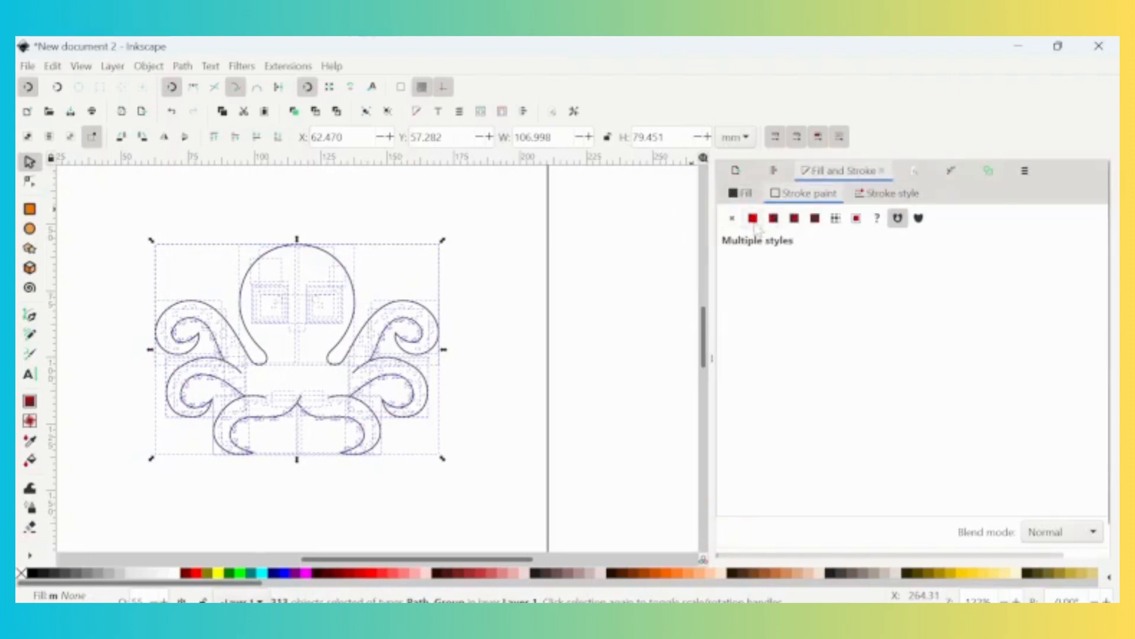
pyautogui.click(755, 223)
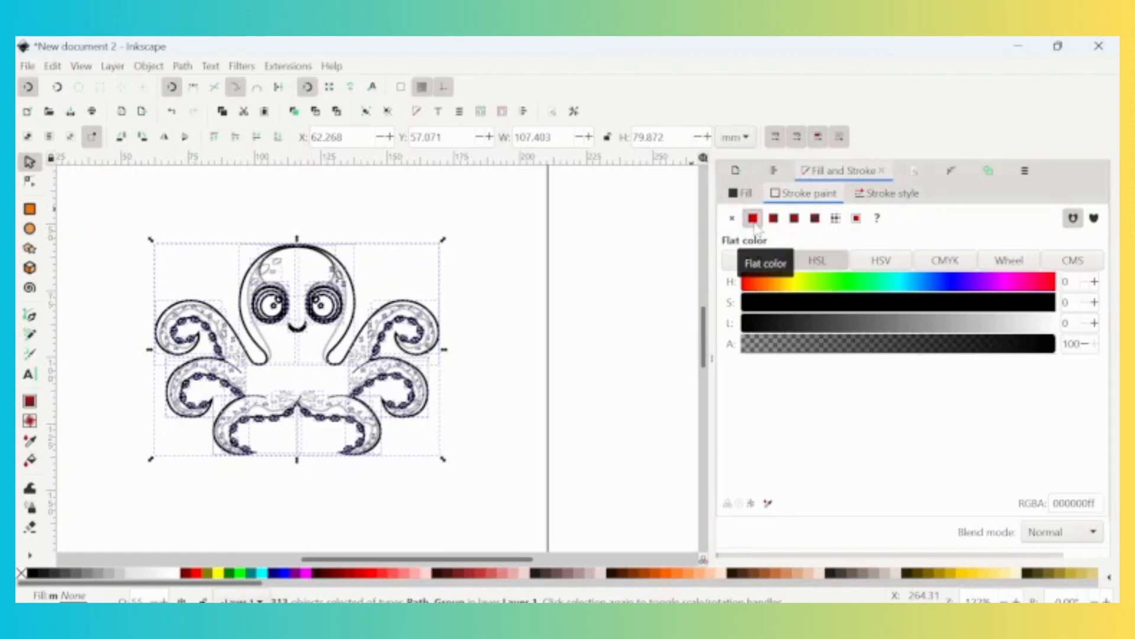
pyautogui.click(537, 294)
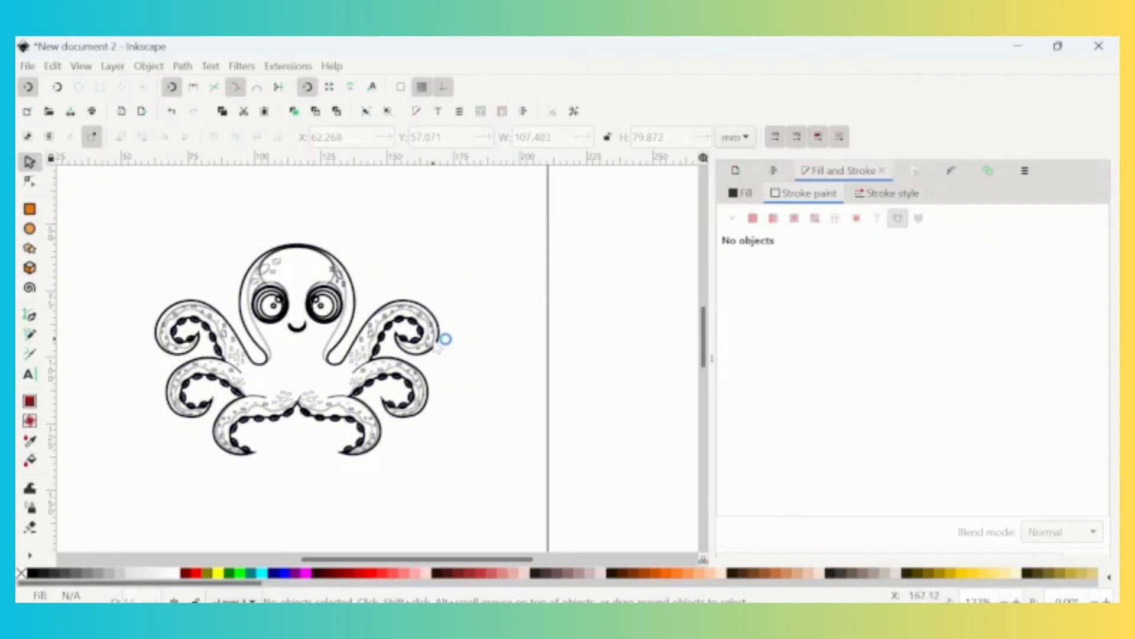
# Delete the small spot details on the octopus's upper left tentacle beside the head.
pyautogui.click(237, 358)
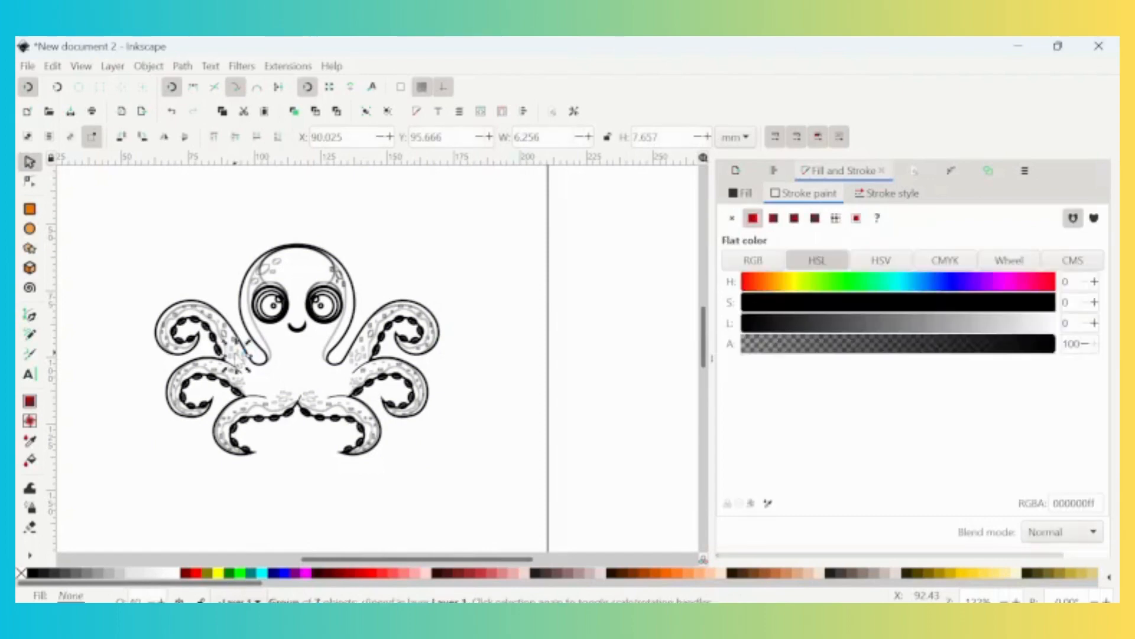
pyautogui.press('Escape')
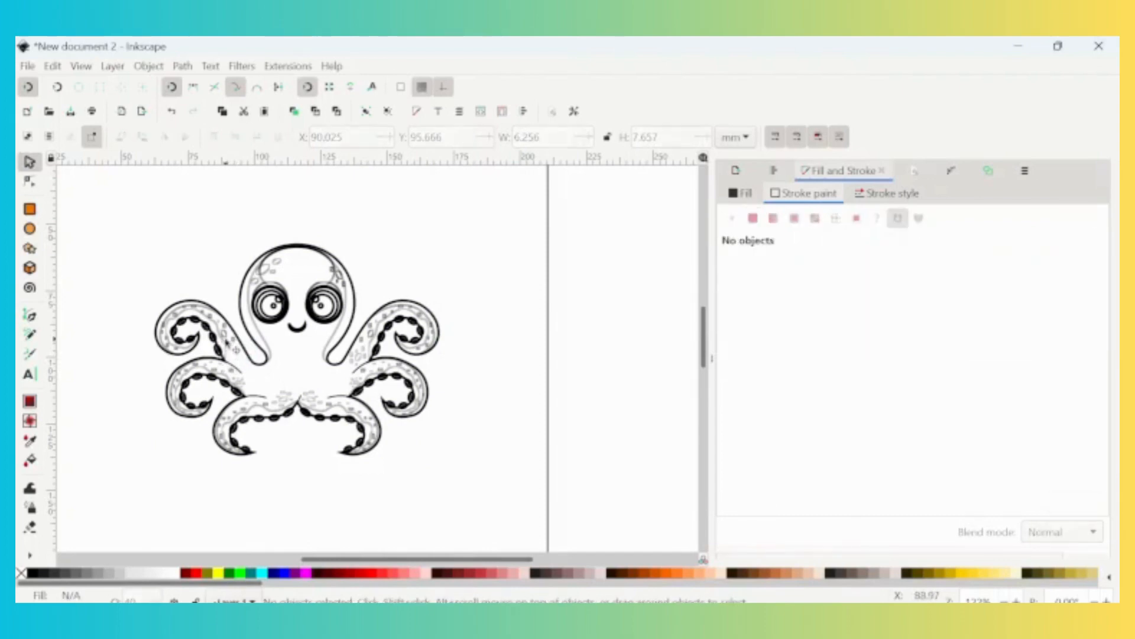
pyautogui.click(227, 342)
pyautogui.press('Escape')
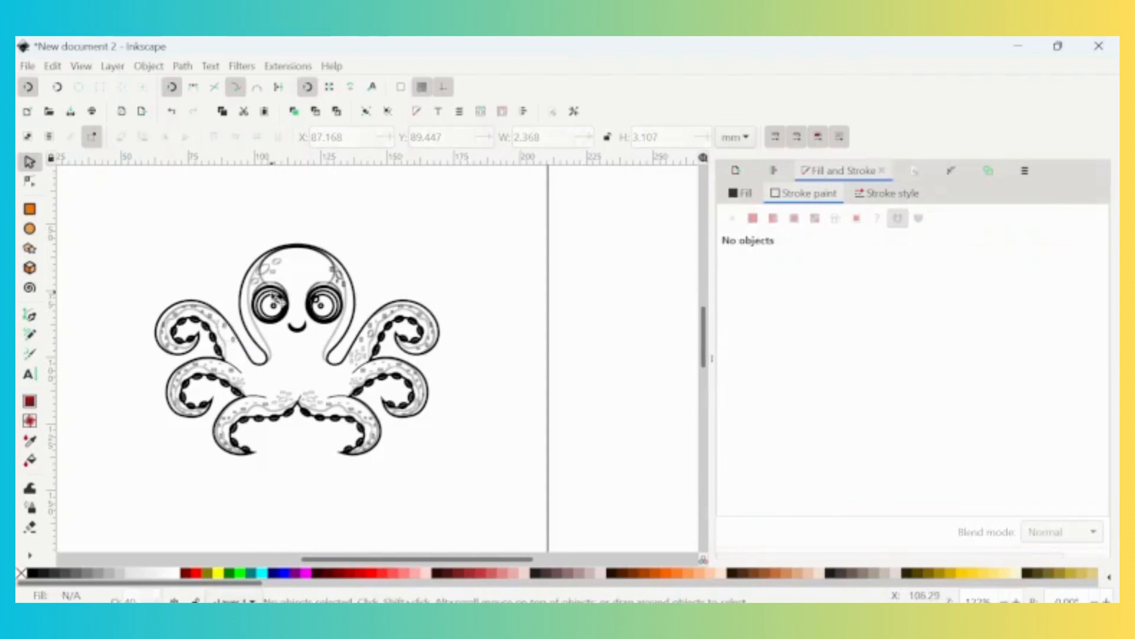
# Fill the inner shape of the octopus's left eye with black.
pyautogui.click(277, 297)
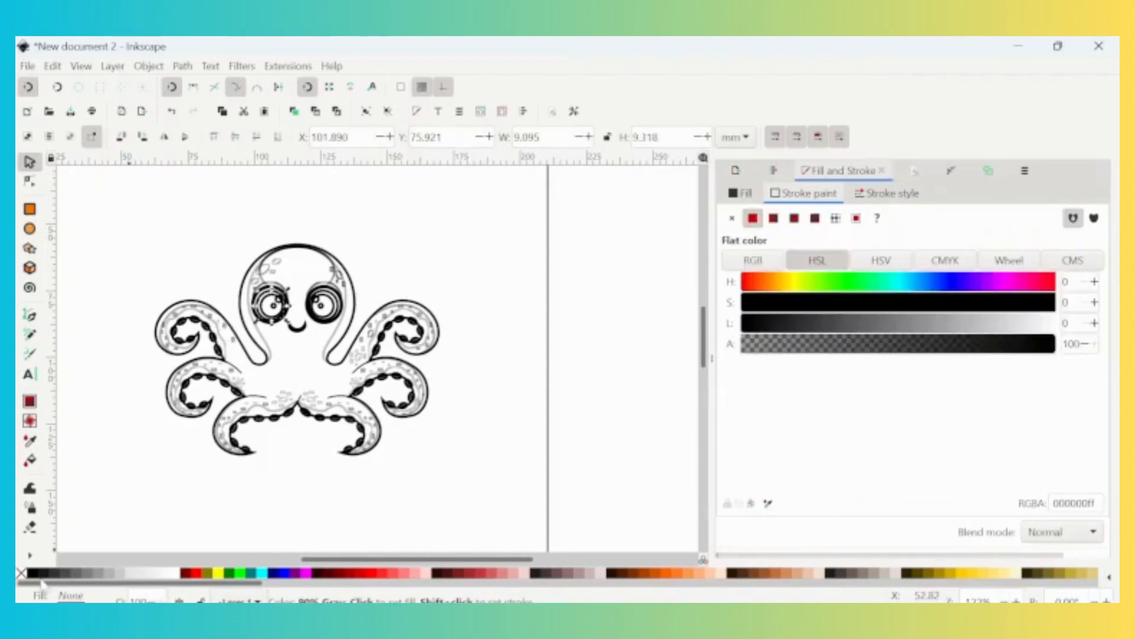
pyautogui.click(31, 574)
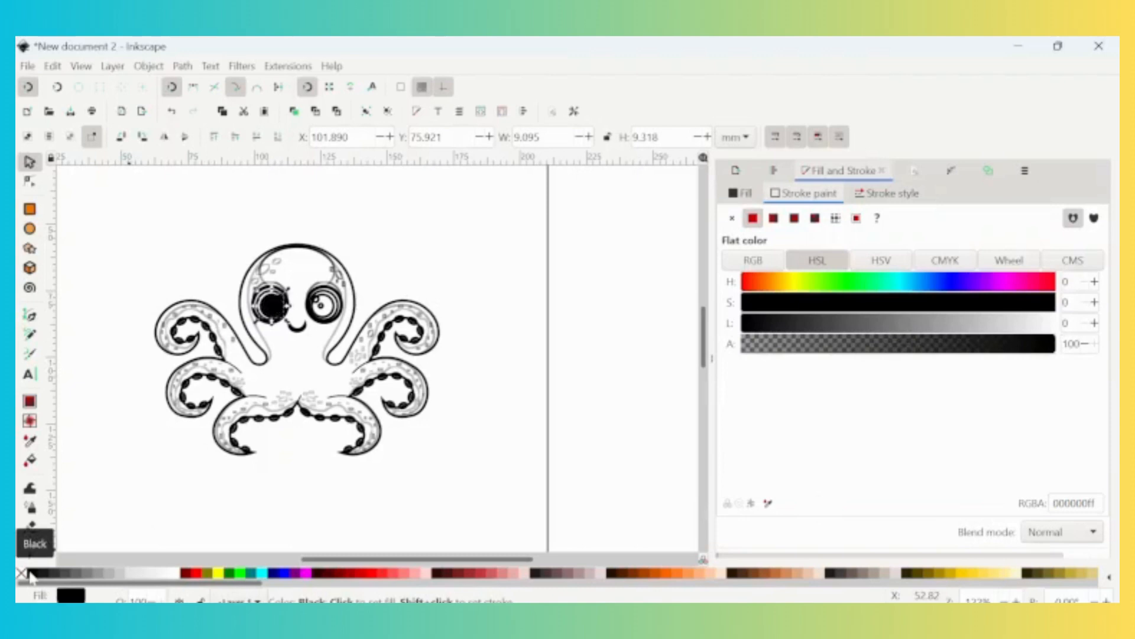
# Undo the black fill in the octopus's left eye and fill that eye's small highlight circles with white.
pyautogui.hotkey('ctrl', 'z')
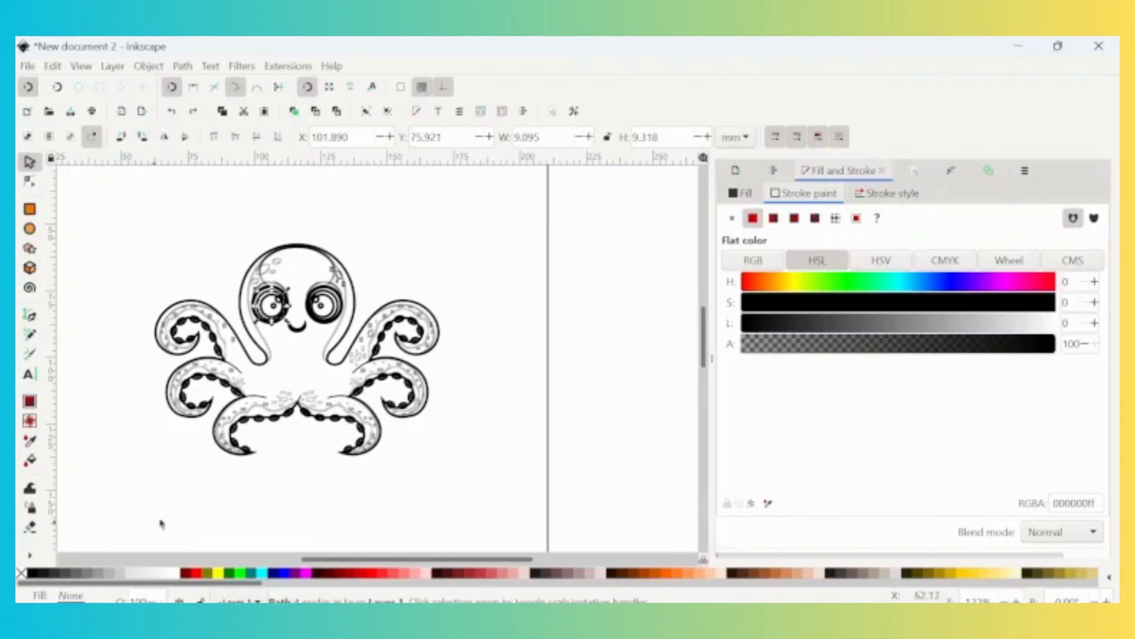
pyautogui.click(288, 306)
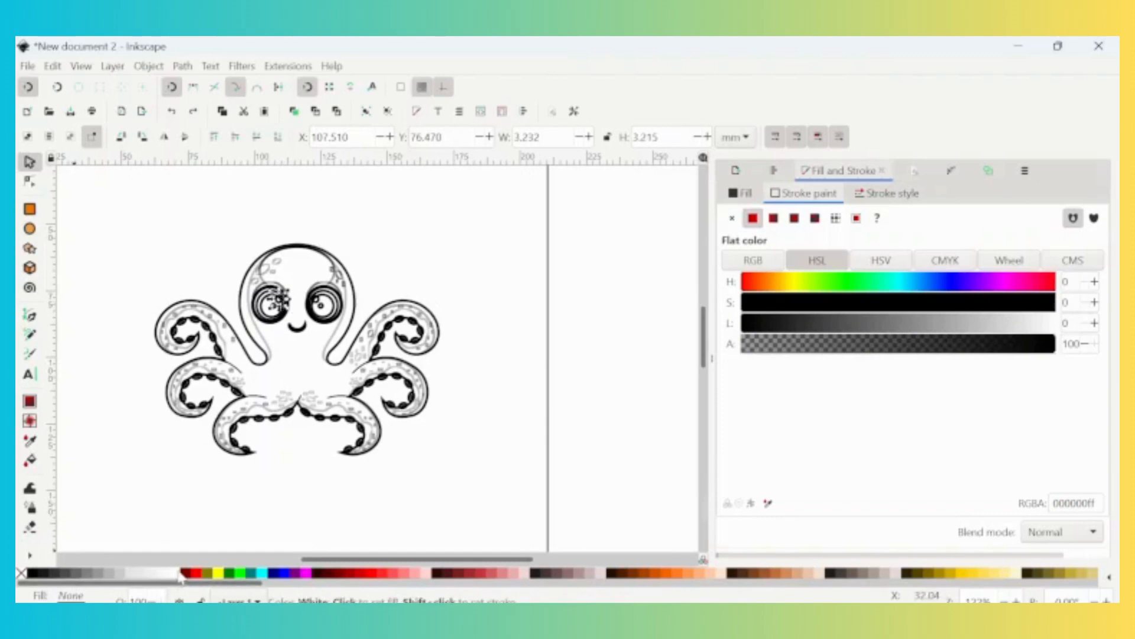
pyautogui.click(180, 572)
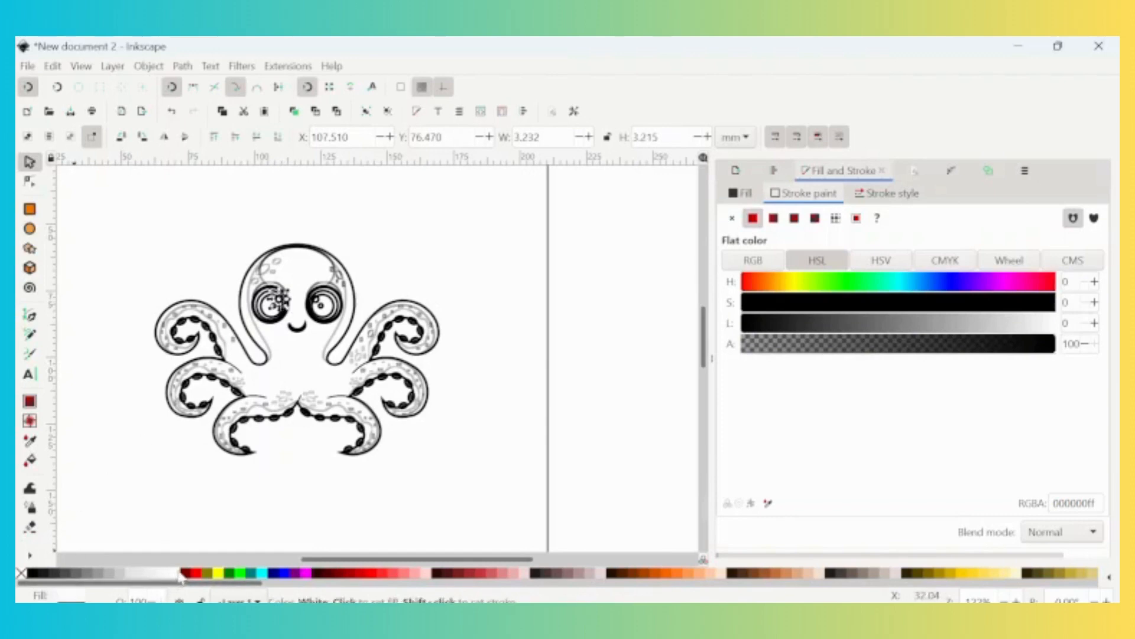
pyautogui.click(204, 243)
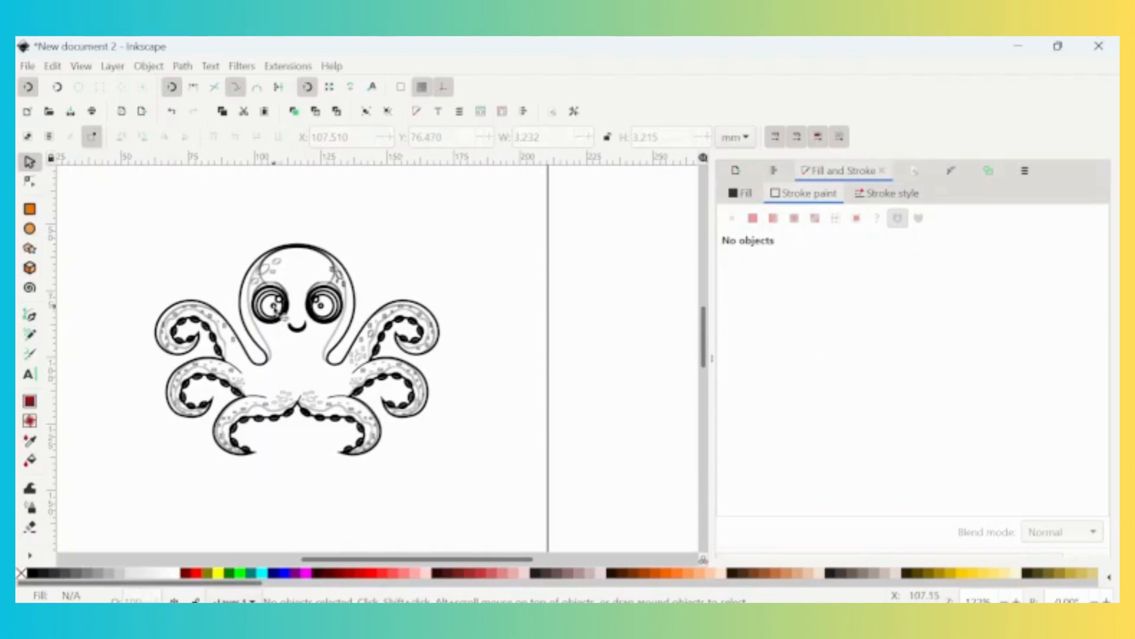
pyautogui.click(277, 306)
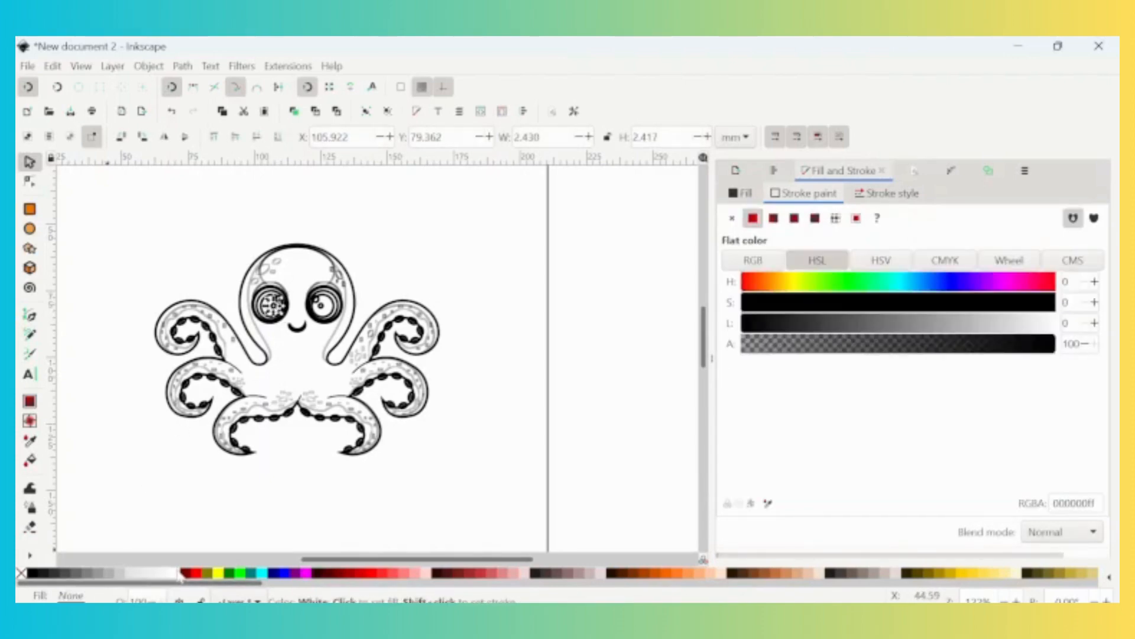
pyautogui.click(197, 229)
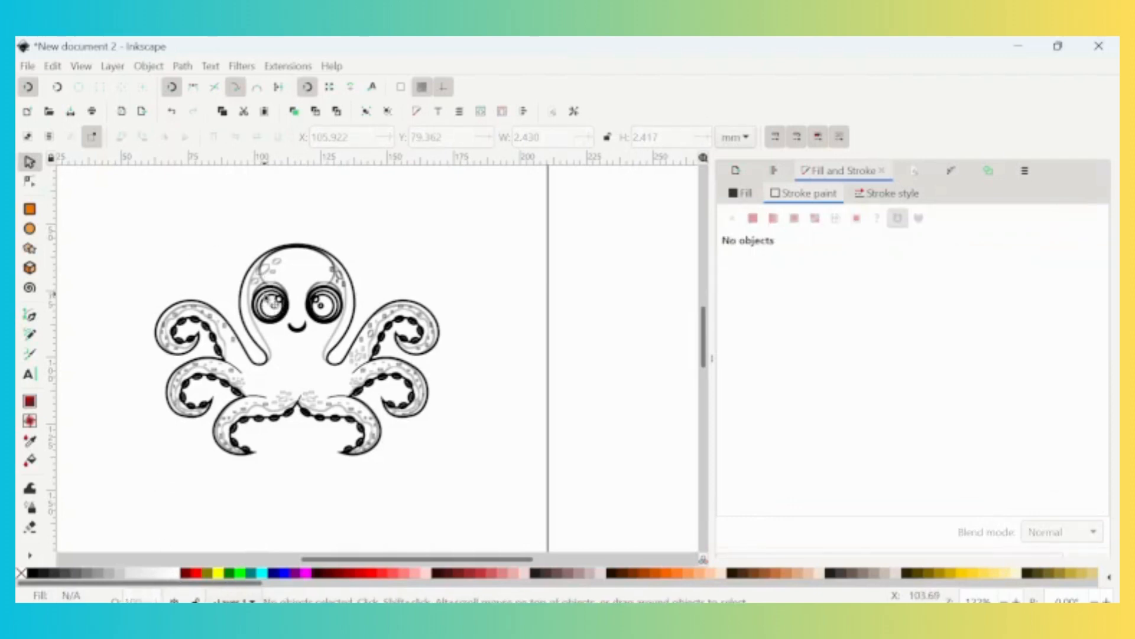
# Fill both of the octopus's pupils with black and the right eye's highlight circle with white.
pyautogui.click(271, 302)
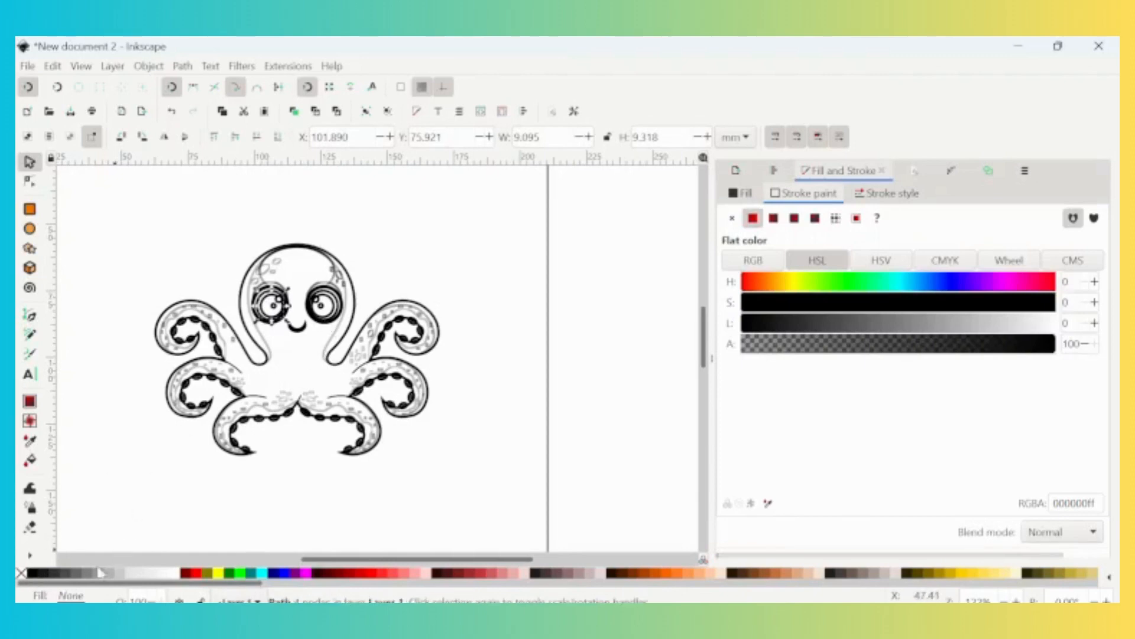
pyautogui.click(34, 573)
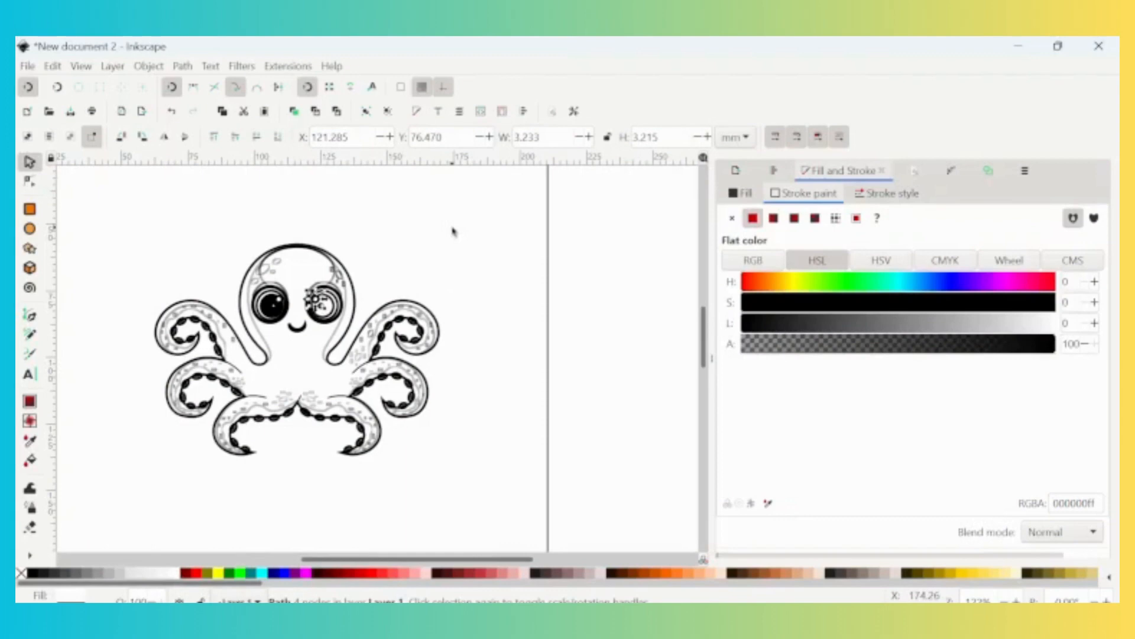
pyautogui.click(453, 231)
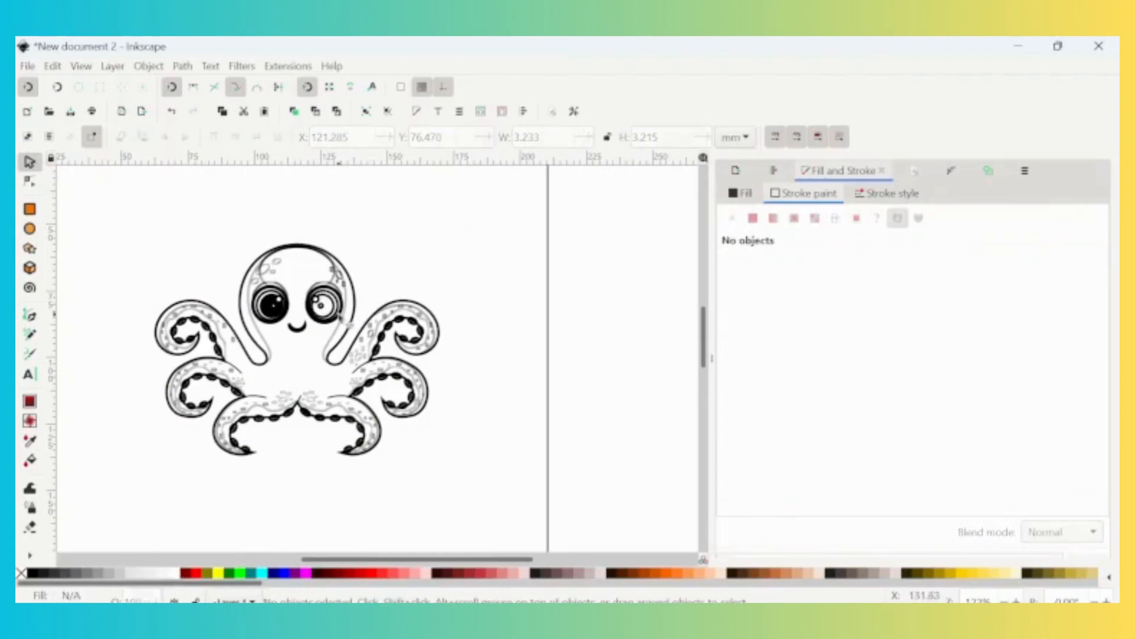
pyautogui.click(340, 310)
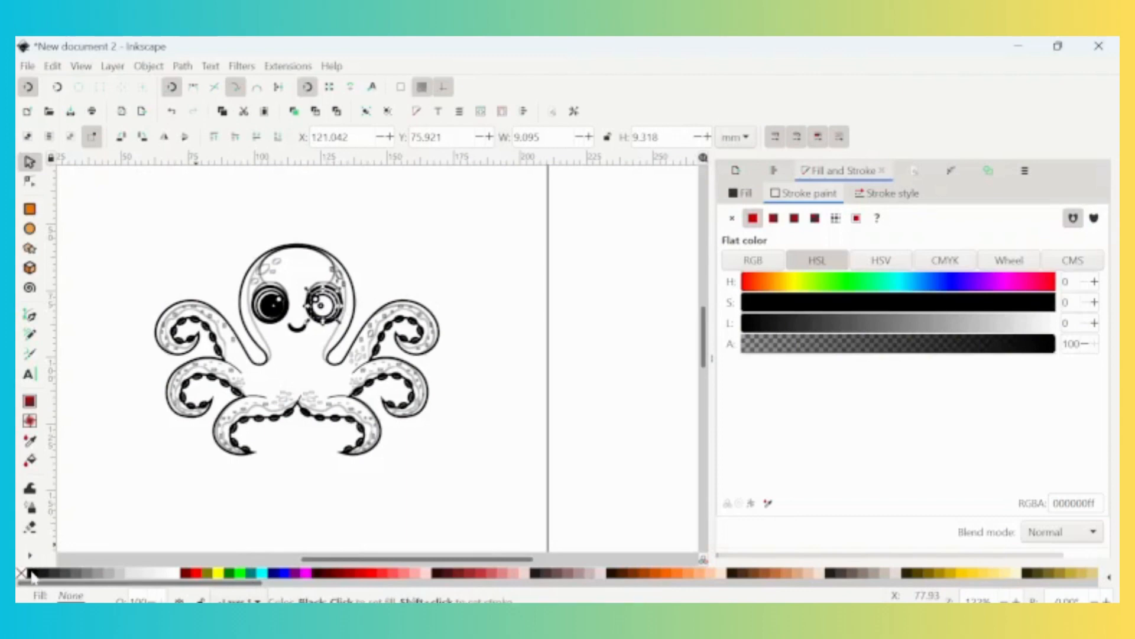
pyautogui.click(32, 576)
pyautogui.click(491, 231)
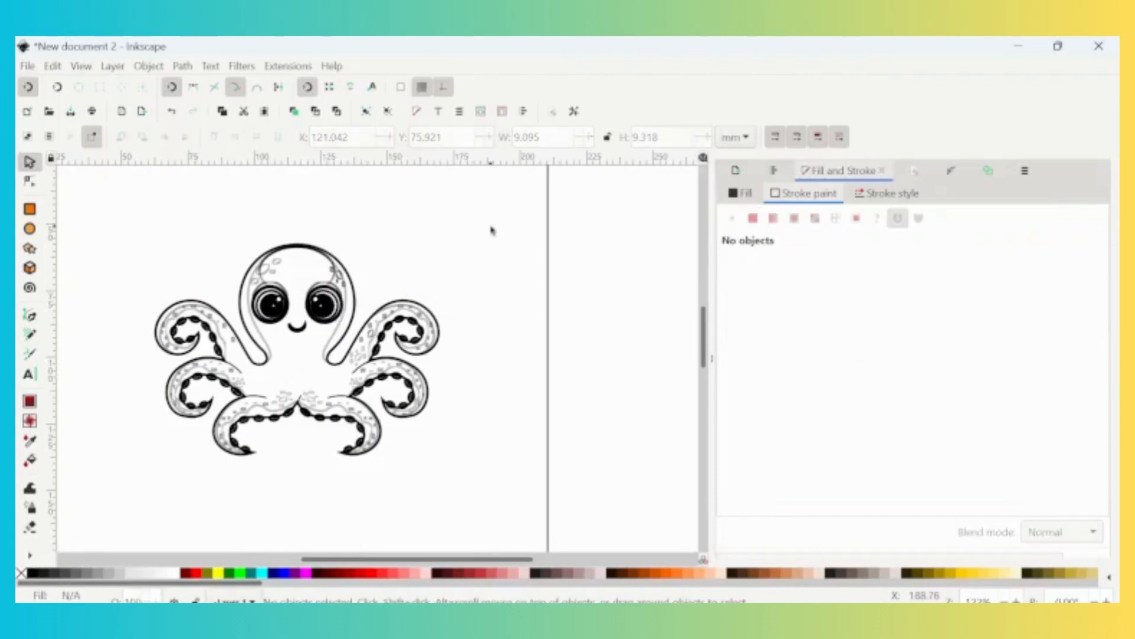
# Delete the surplus ring outlines around the octopus's left and right pupils.
pyautogui.click(286, 291)
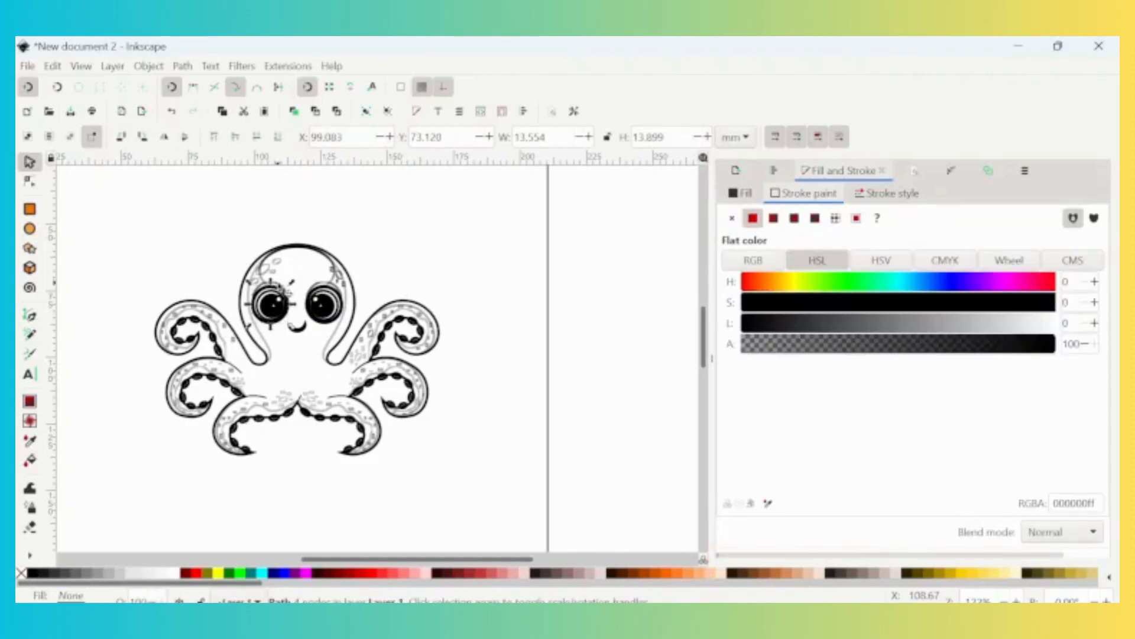
pyautogui.press('Escape')
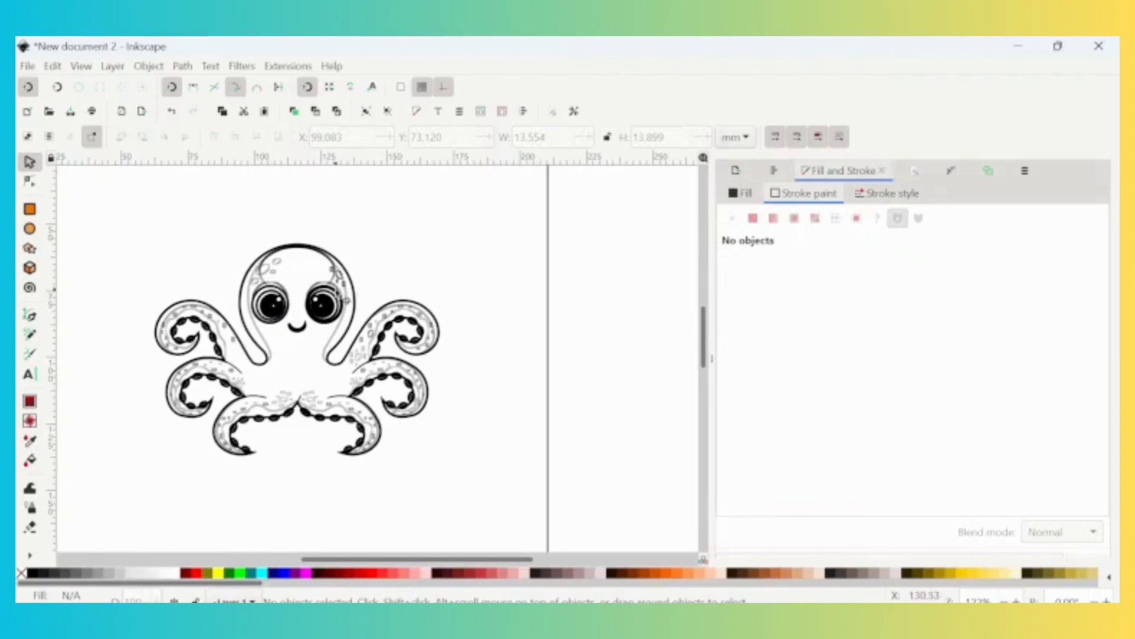
pyautogui.click(344, 299)
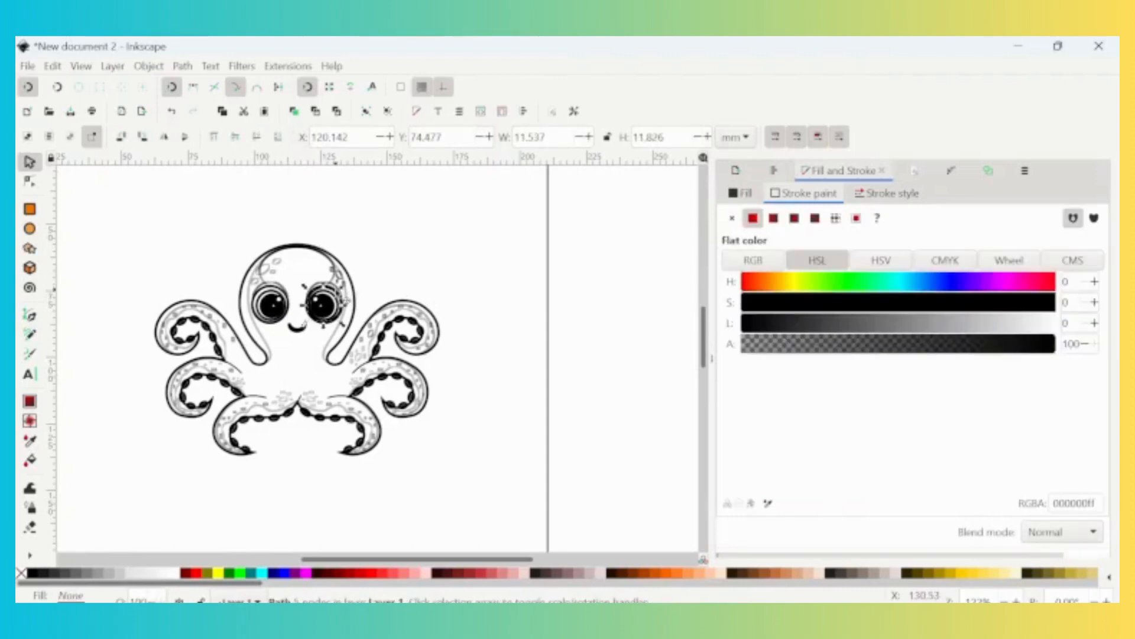
pyautogui.click(346, 297)
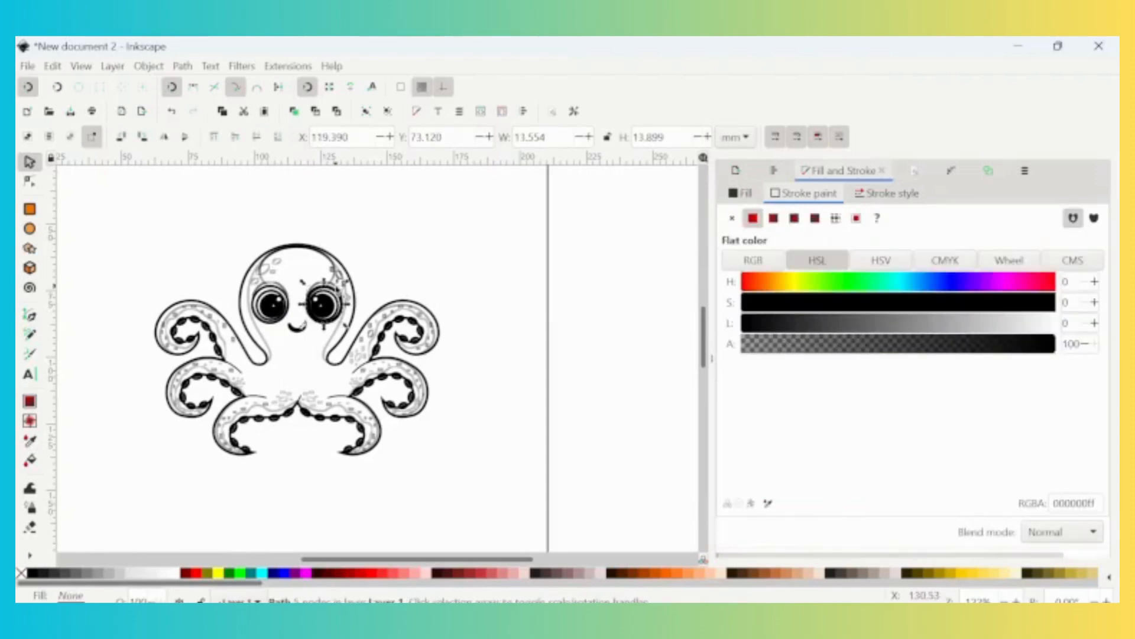
pyautogui.press('Escape')
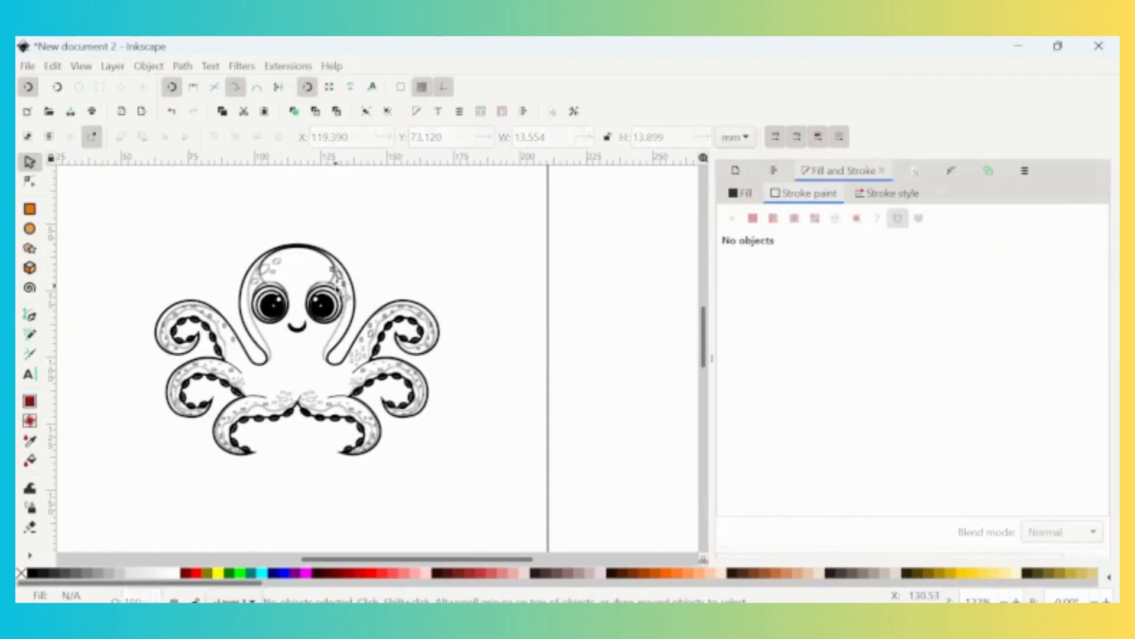
# Delete the spot groups on both sides of the octopus's head and the inner shading outline along its right side.
pyautogui.click(348, 282)
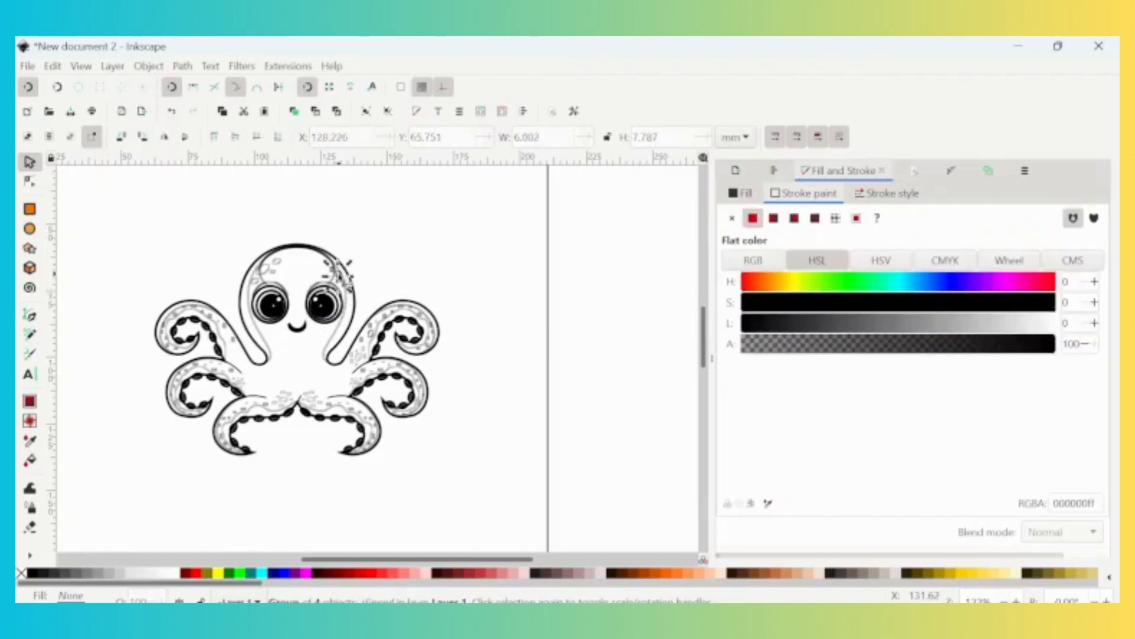
pyautogui.press('Escape')
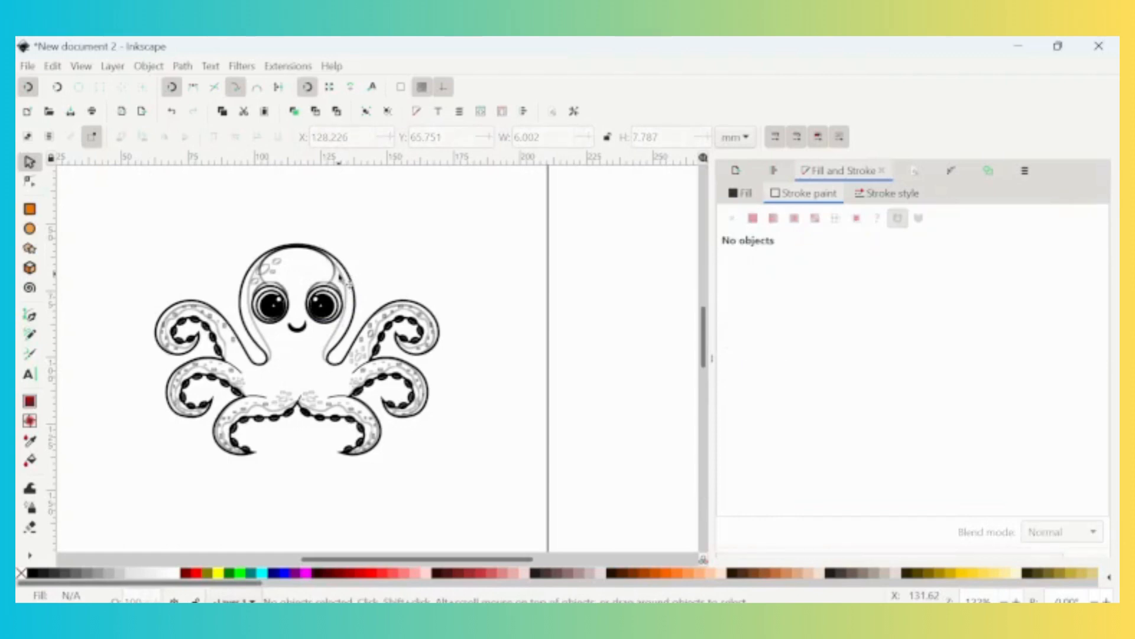
pyautogui.scroll(1, 341, 277)
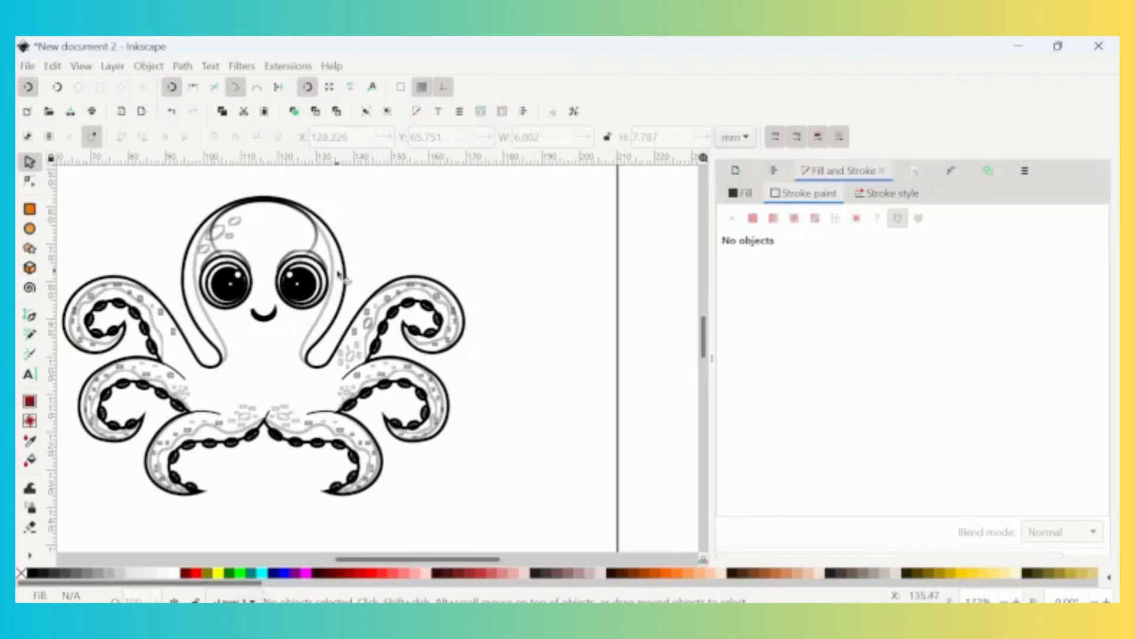
pyautogui.click(340, 276)
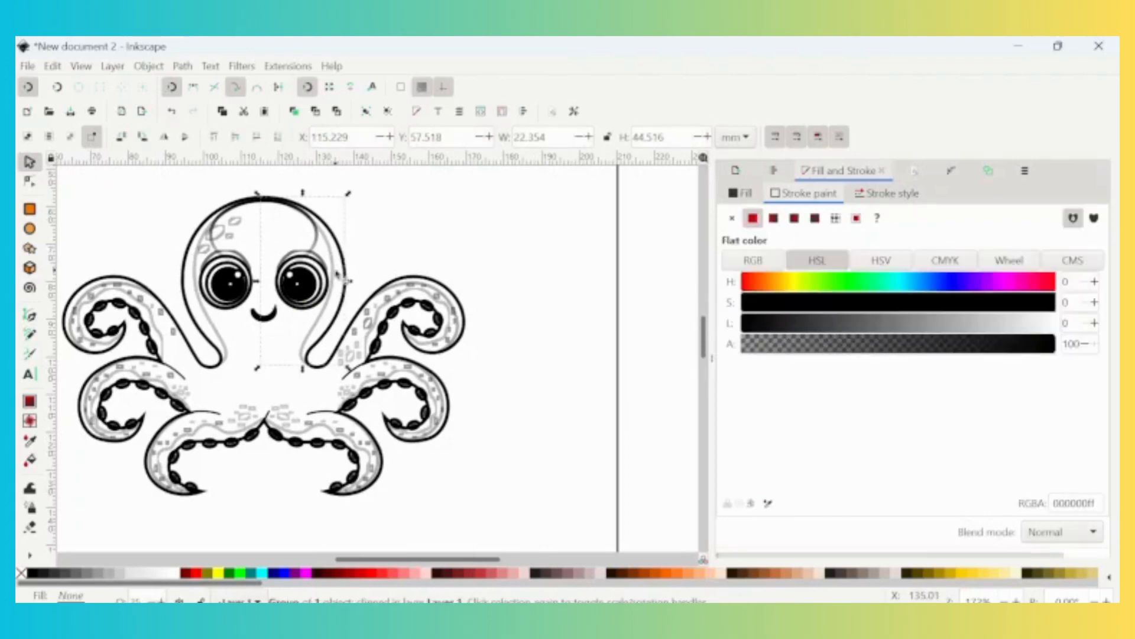
pyautogui.press('Escape')
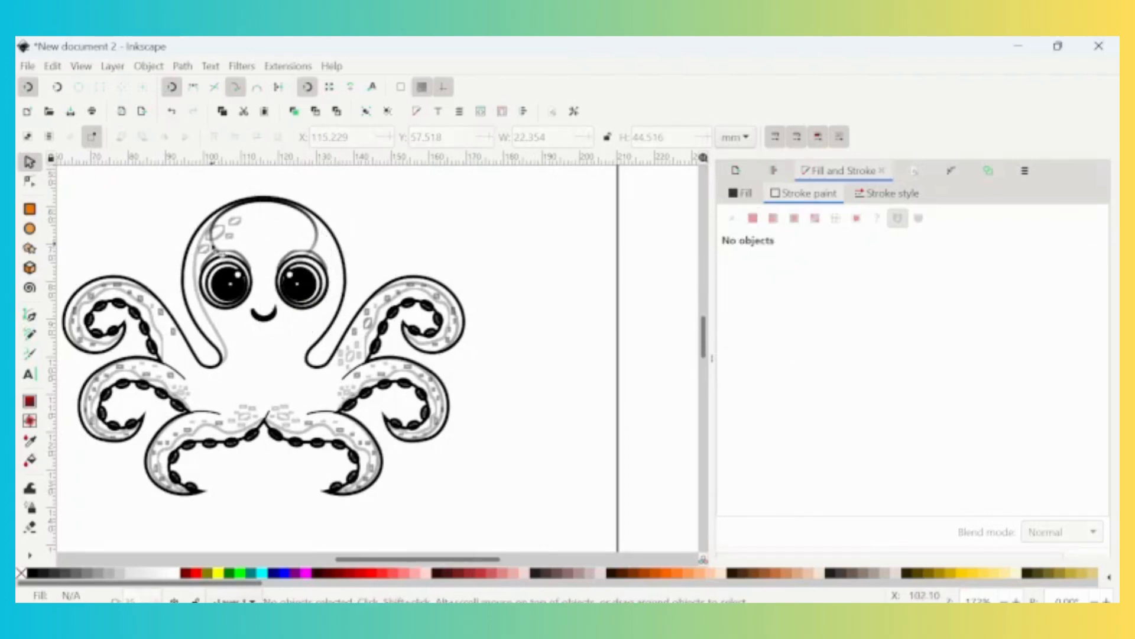
pyautogui.click(218, 253)
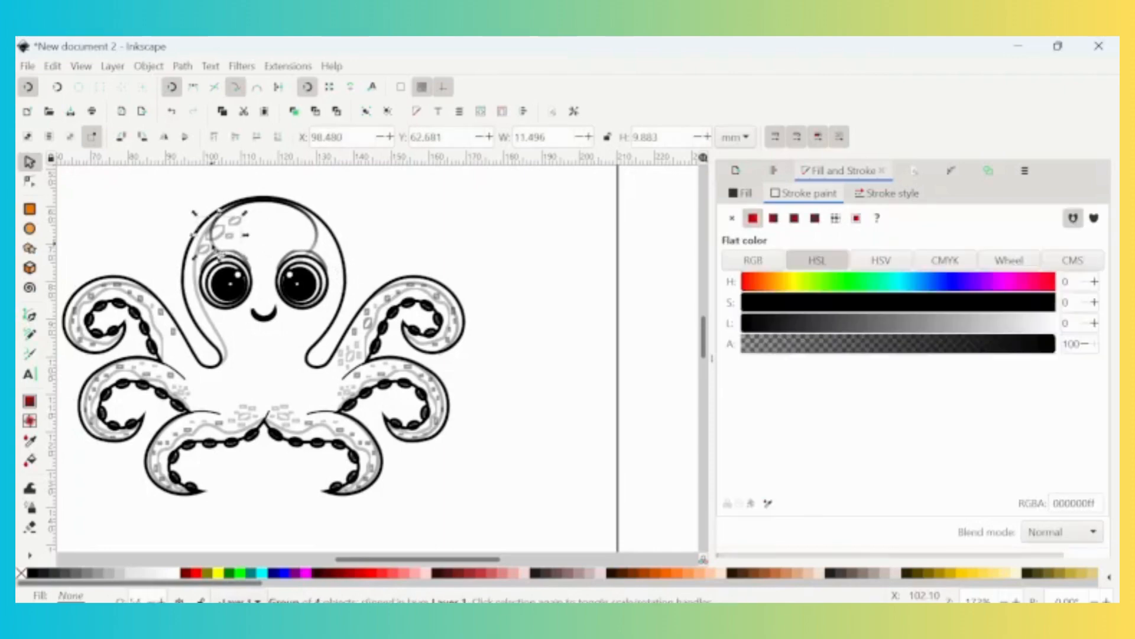
pyautogui.press('Escape')
pyautogui.click(203, 247)
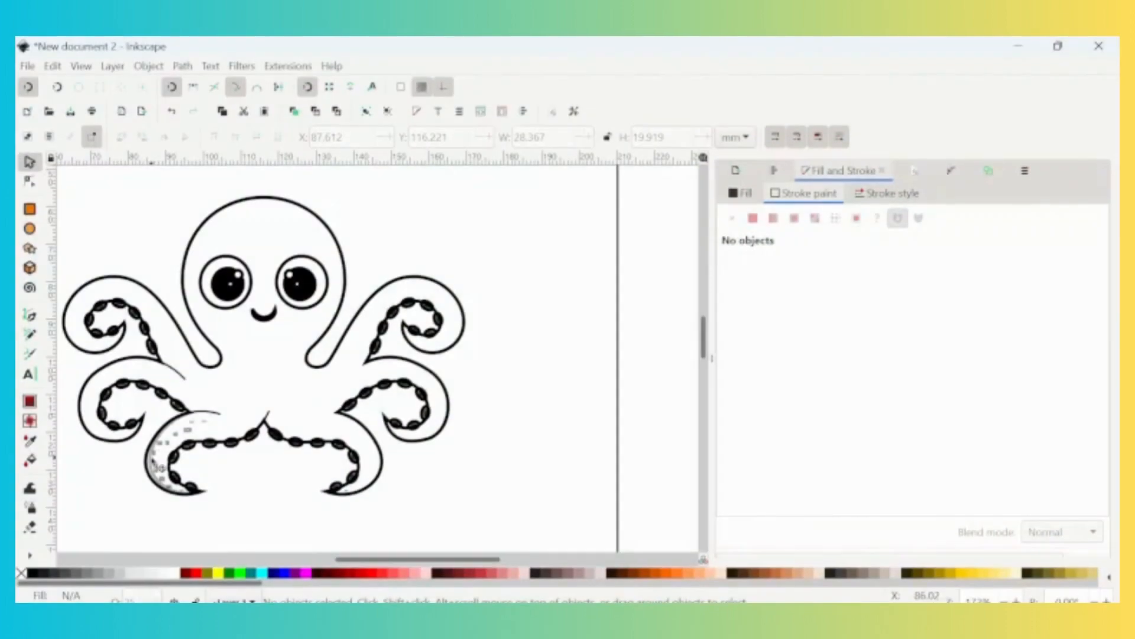
# Delete the shading shape and a small spot along the outer edge of the octopus's lower left tentacle.
pyautogui.click(158, 483)
pyautogui.press('Escape')
pyautogui.hotkey('ctrl', 'z')
pyautogui.press('alt')
pyautogui.keyDown('alt'); pyautogui.click(154, 452); pyautogui.keyUp('alt')
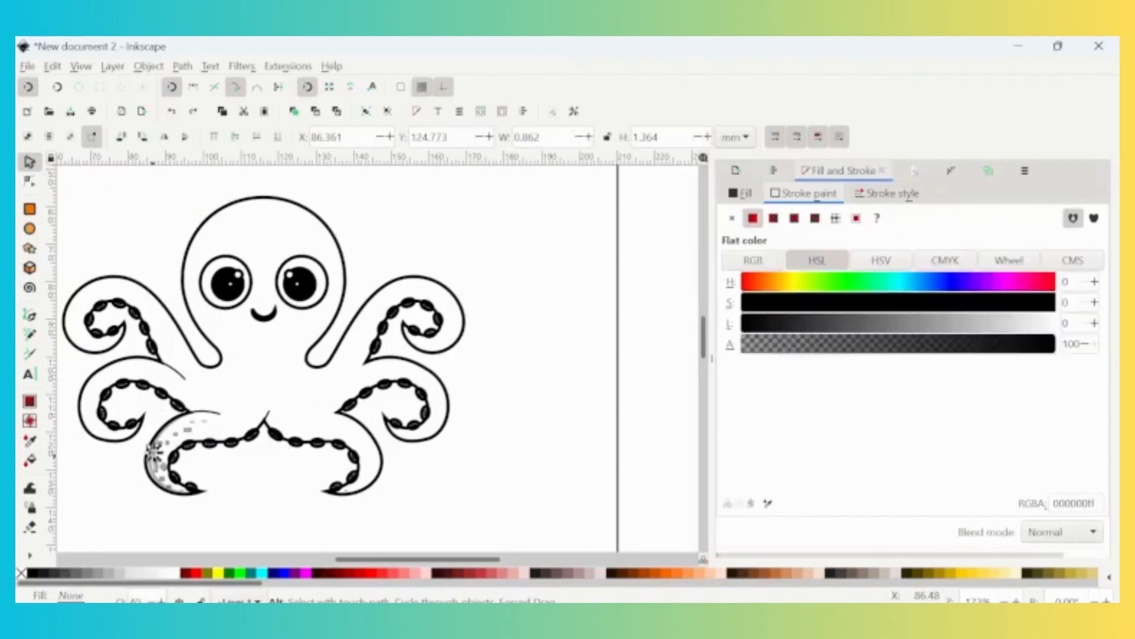
pyautogui.keyDown('alt'); pyautogui.click(160, 464); pyautogui.keyUp('alt')
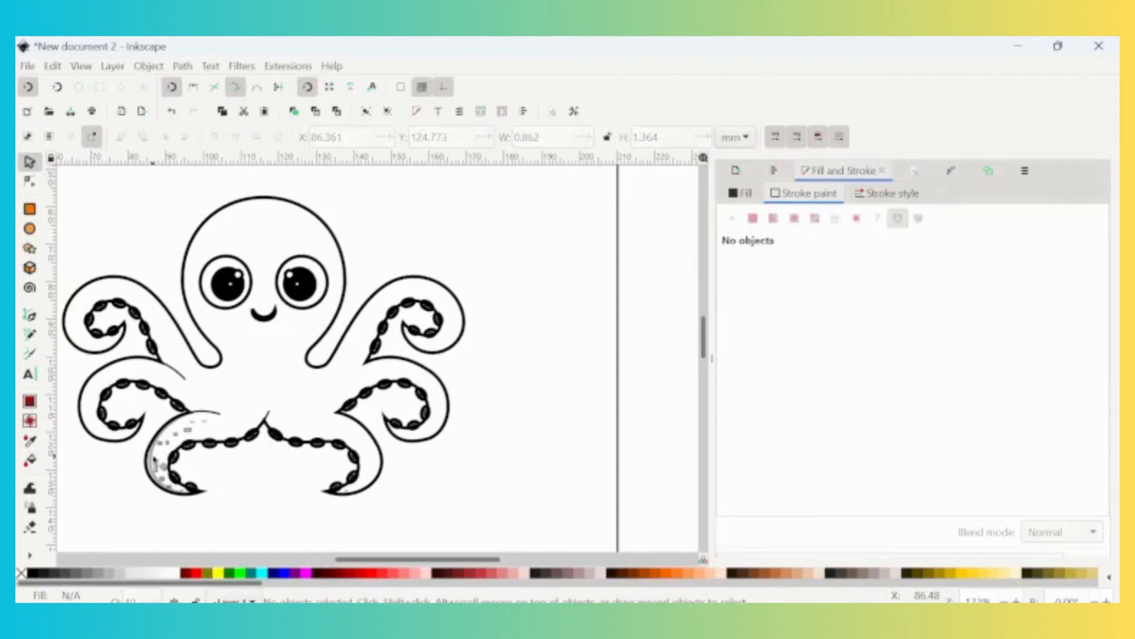
pyautogui.keyDown('alt'); pyautogui.click(160, 464); pyautogui.keyUp('alt')
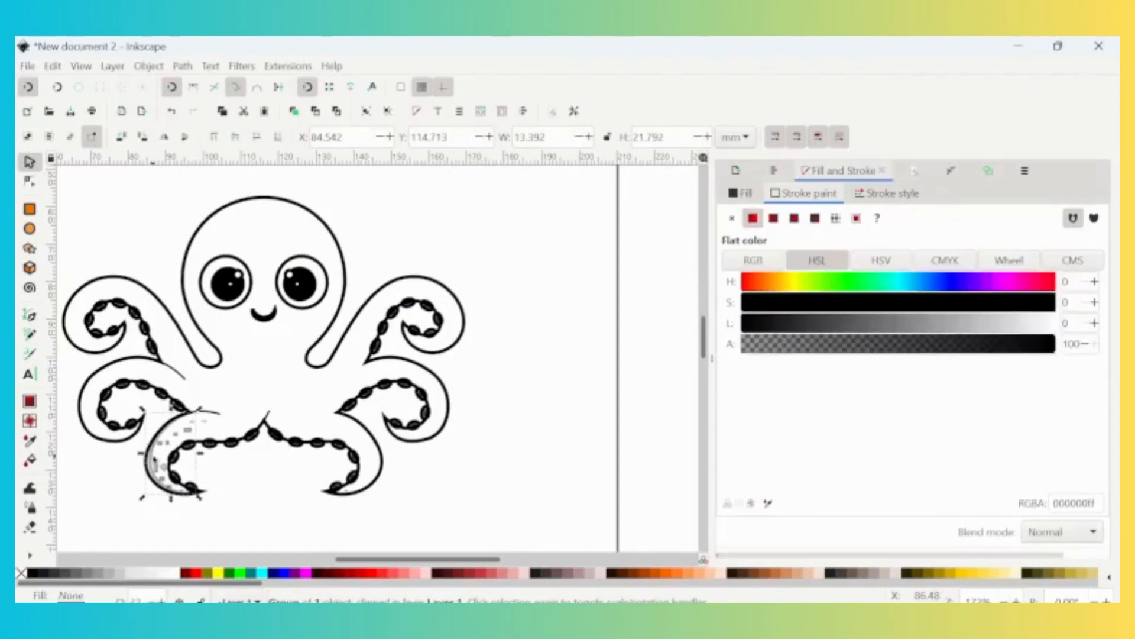
pyautogui.keyDown('alt'); pyautogui.click(160, 465); pyautogui.keyUp('alt')
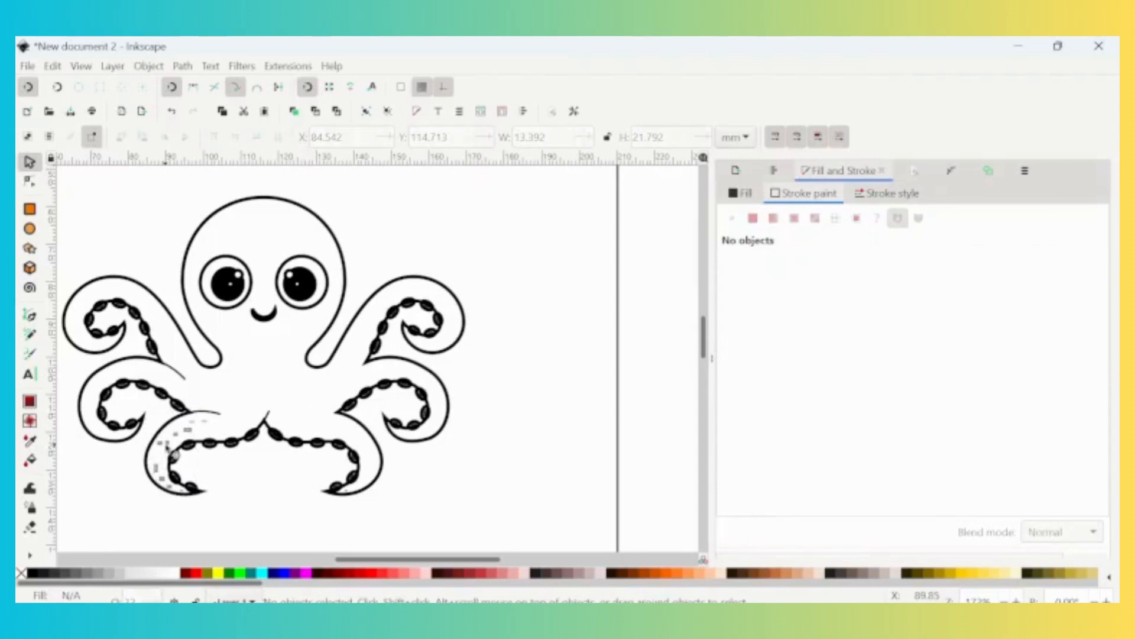
# Delete the small spots along the upper curve and outer edge of the lower left tentacle one by one.
pyautogui.keyDown('alt'); pyautogui.click(167, 442); pyautogui.keyUp('alt')
pyautogui.keyDown('alt'); pyautogui.click(168, 442); pyautogui.keyUp('alt')
pyautogui.keyDown('alt'); pyautogui.click(160, 442); pyautogui.keyUp('alt')
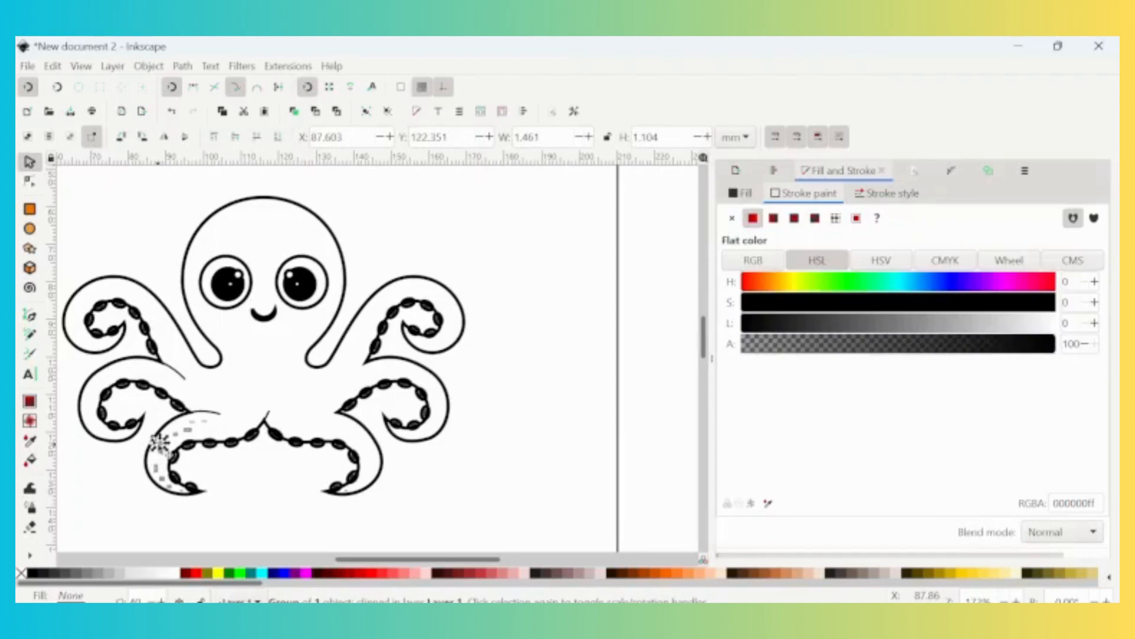
pyautogui.press('Delete')
pyautogui.click(176, 435)
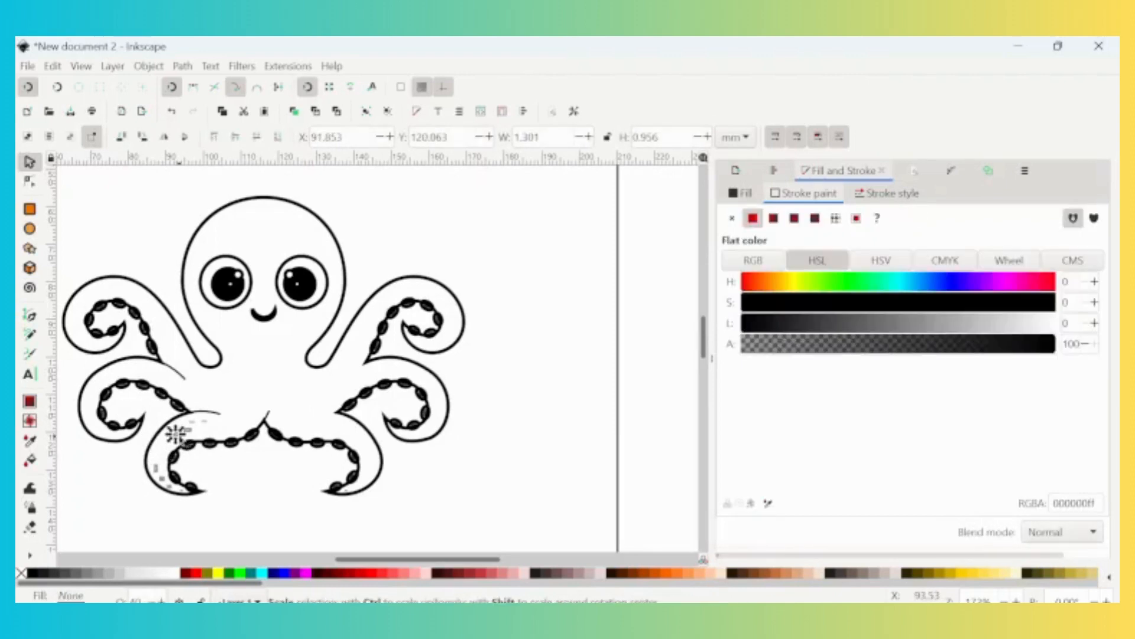
pyautogui.press('Delete')
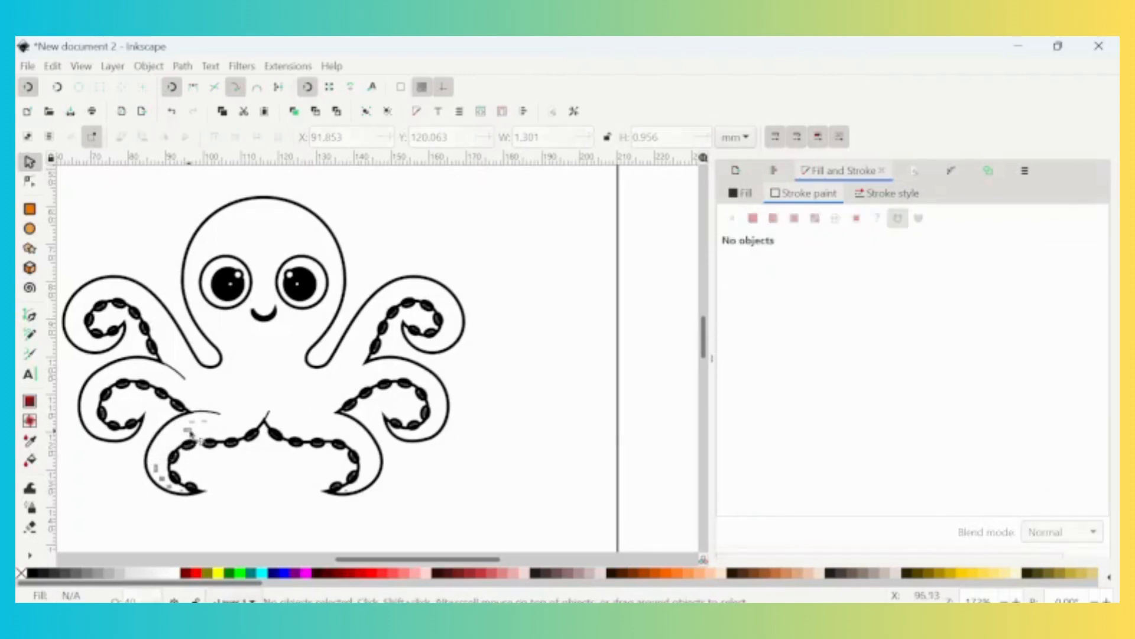
pyautogui.click(191, 433)
pyautogui.press('Delete')
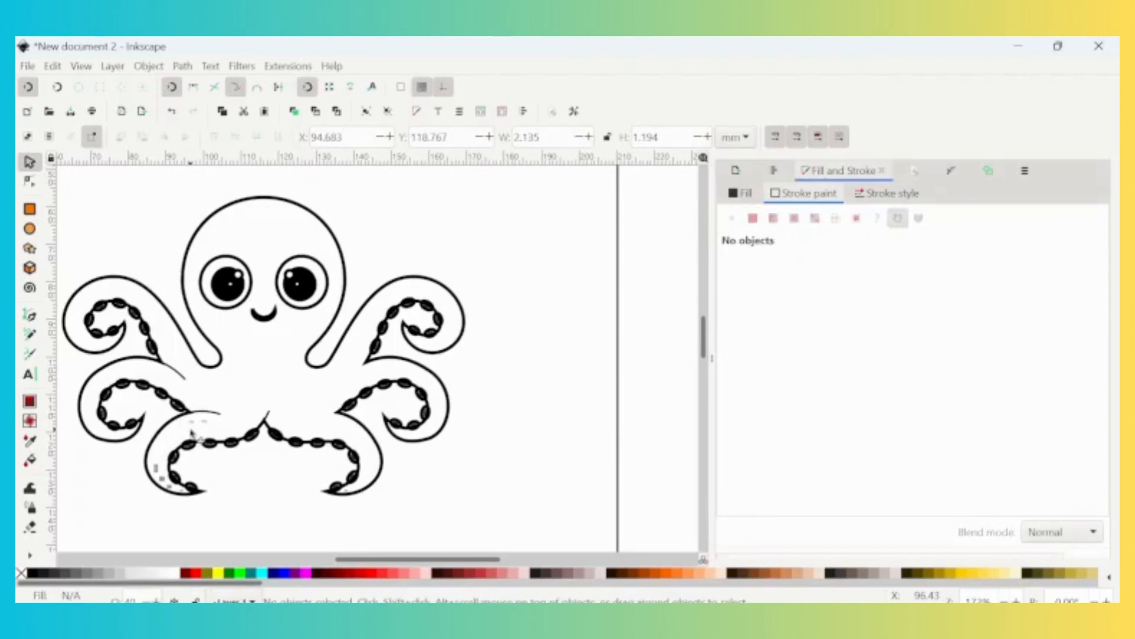
pyautogui.click(192, 423)
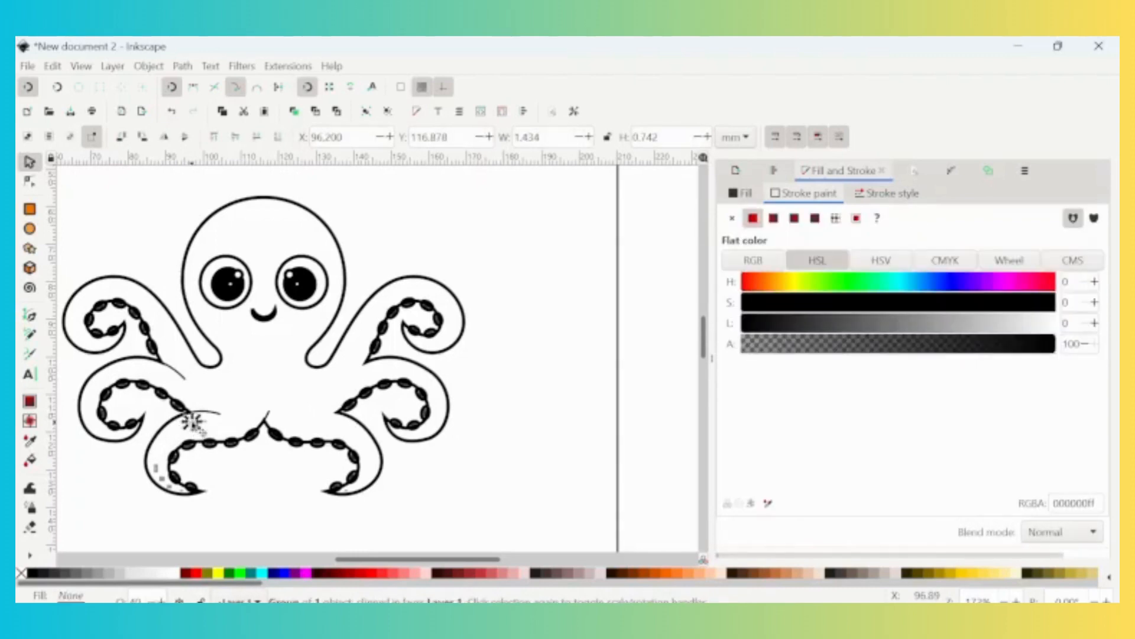
pyautogui.press('Delete')
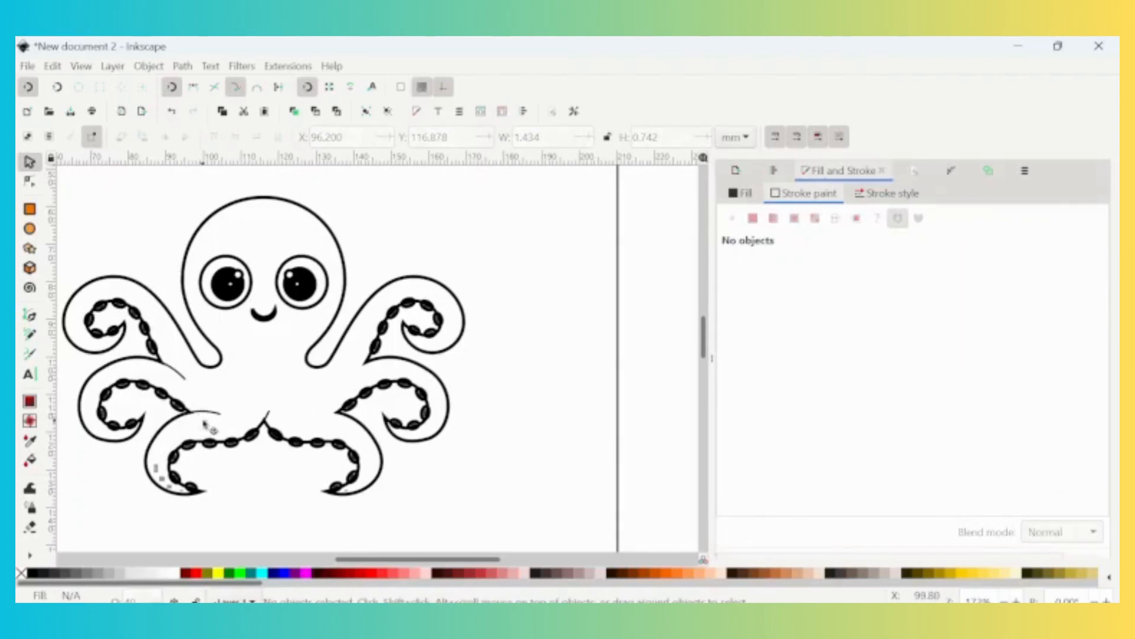
pyautogui.click(204, 425)
pyautogui.press('Delete')
pyautogui.click(159, 474)
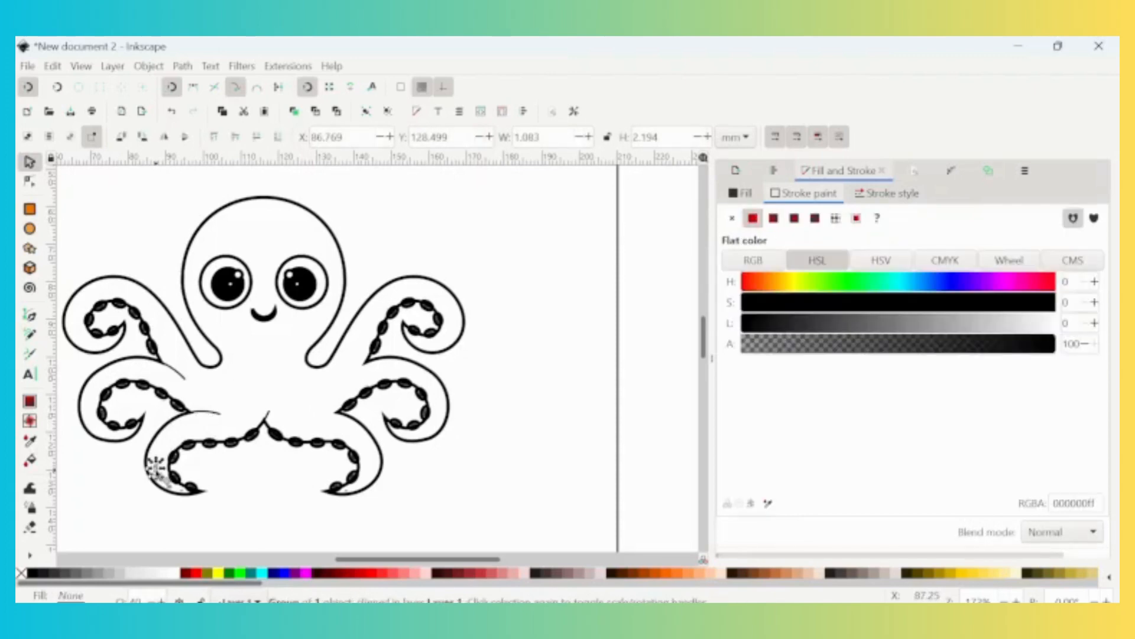
pyautogui.press('Delete')
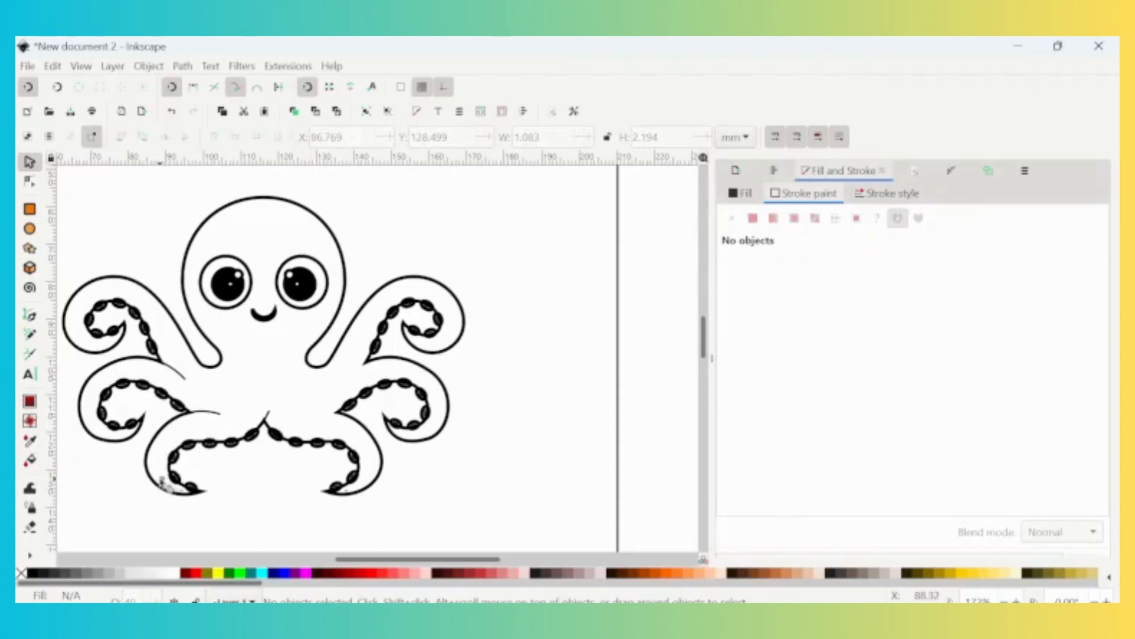
# Delete the remaining small spots along the bottom outer curve of the octopus's lower left tentacle.
pyautogui.click(161, 478)
pyautogui.press('Delete')
pyautogui.click(179, 495)
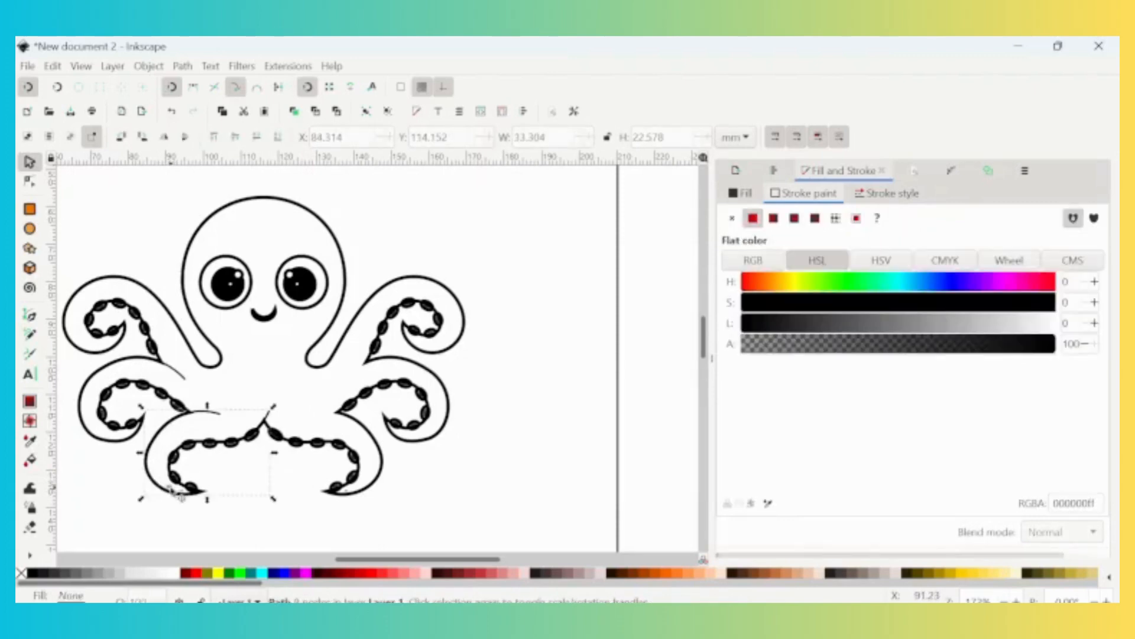
pyautogui.hotkey('ctrl', 'z')
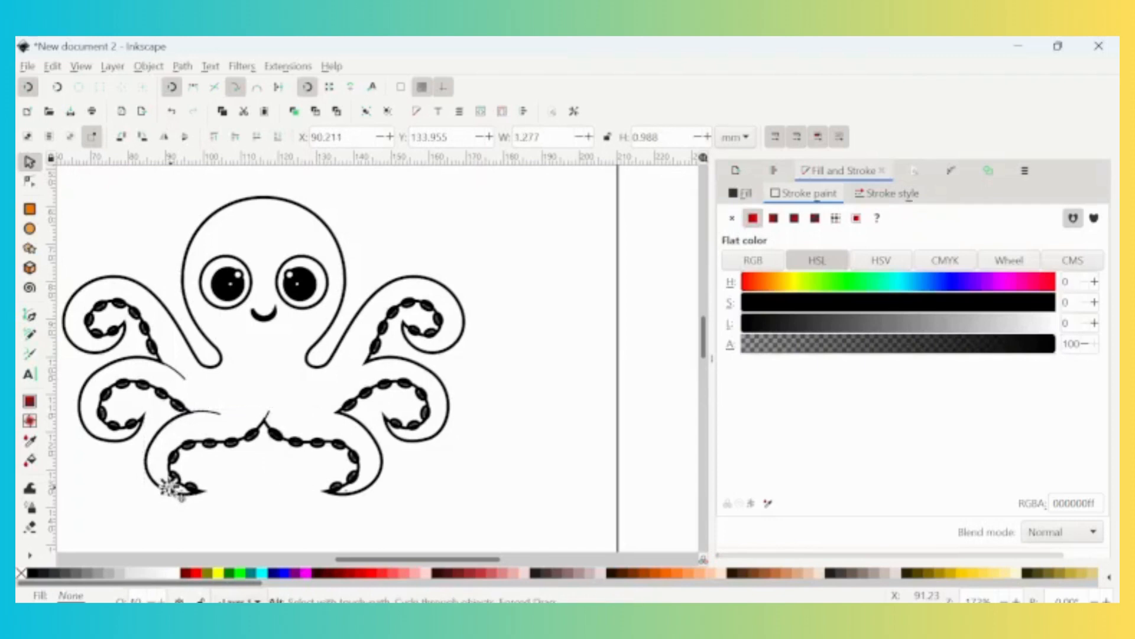
pyautogui.press('Delete')
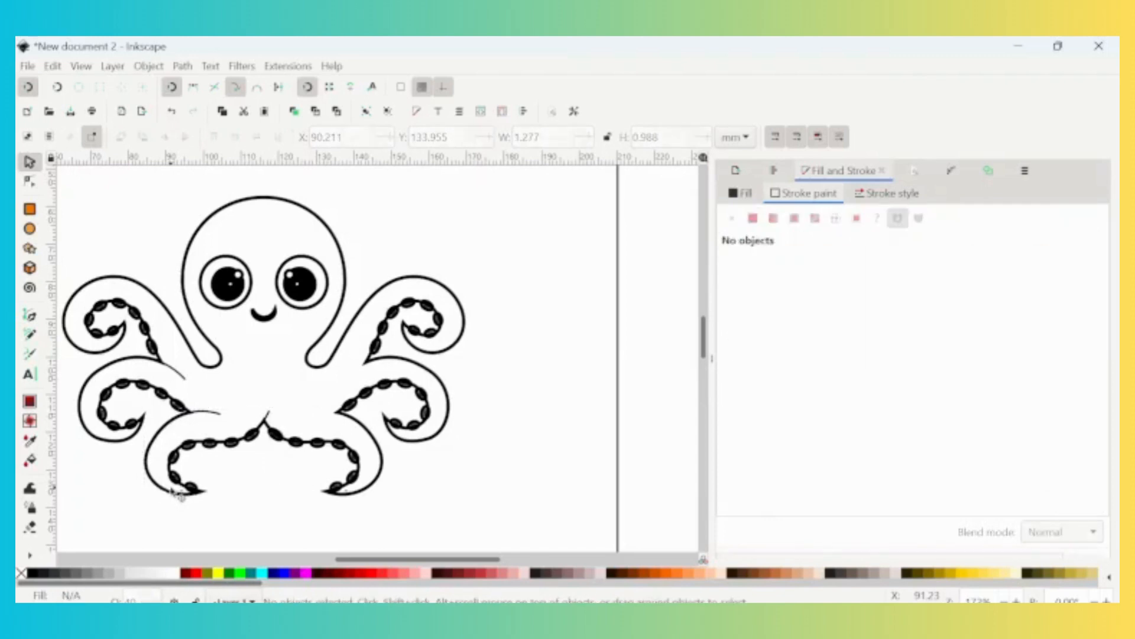
pyautogui.click(183, 493)
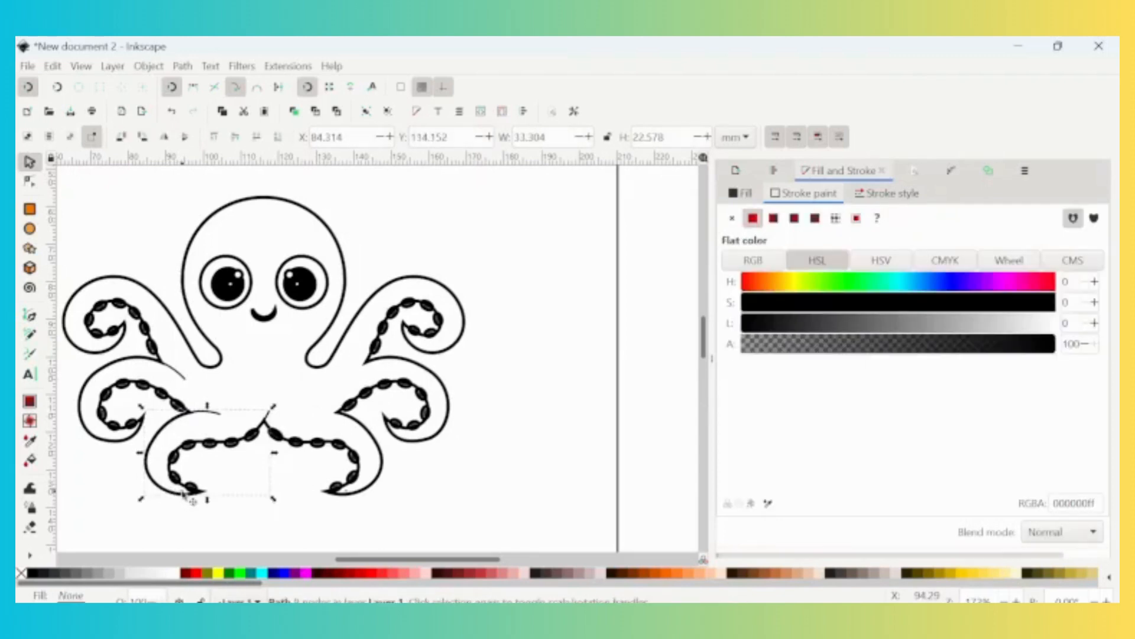
pyautogui.keyDown('alt'); pyautogui.click(183, 493); pyautogui.keyUp('alt')
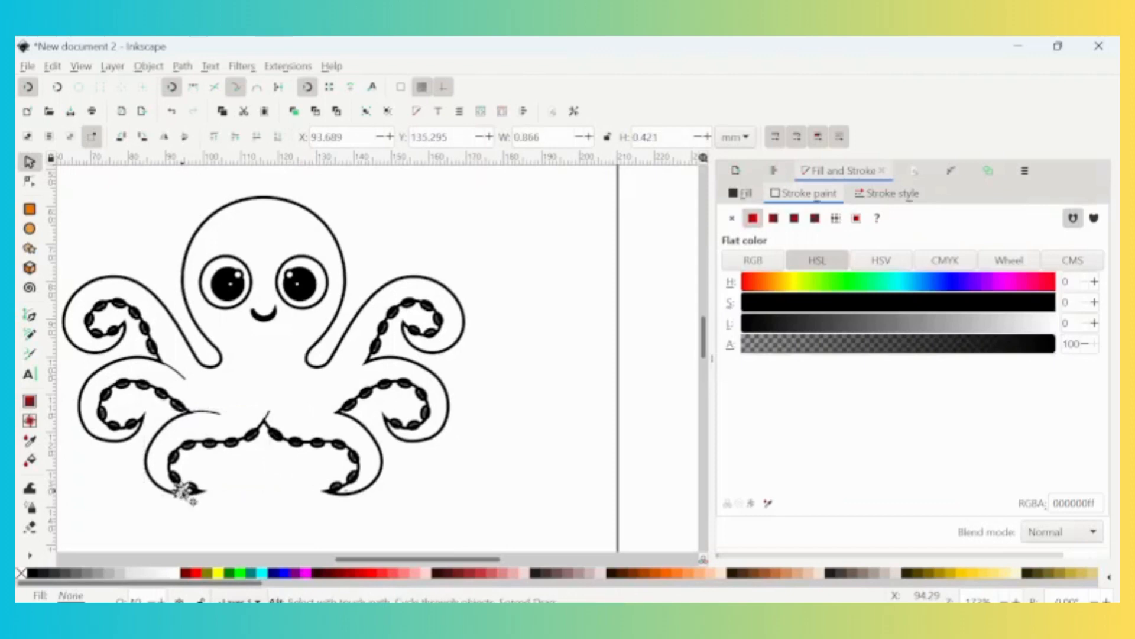
pyautogui.press('Delete')
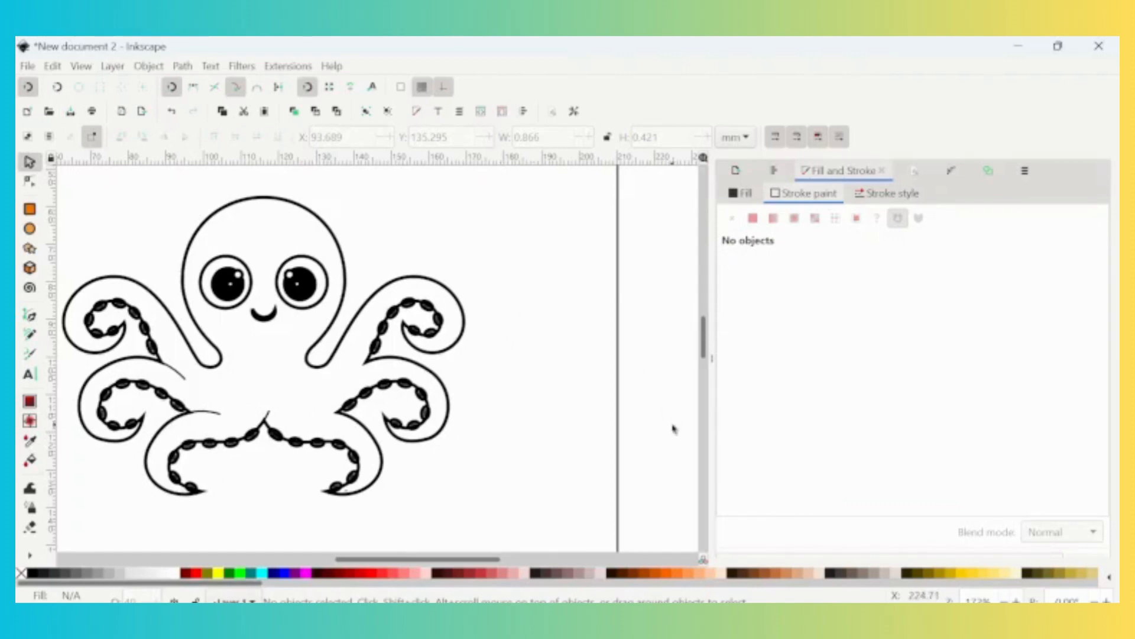
# Switch to the Canva worksheet and place the uploaded octopus drawing over the grid on page 1.
pyautogui.click(218, 421)
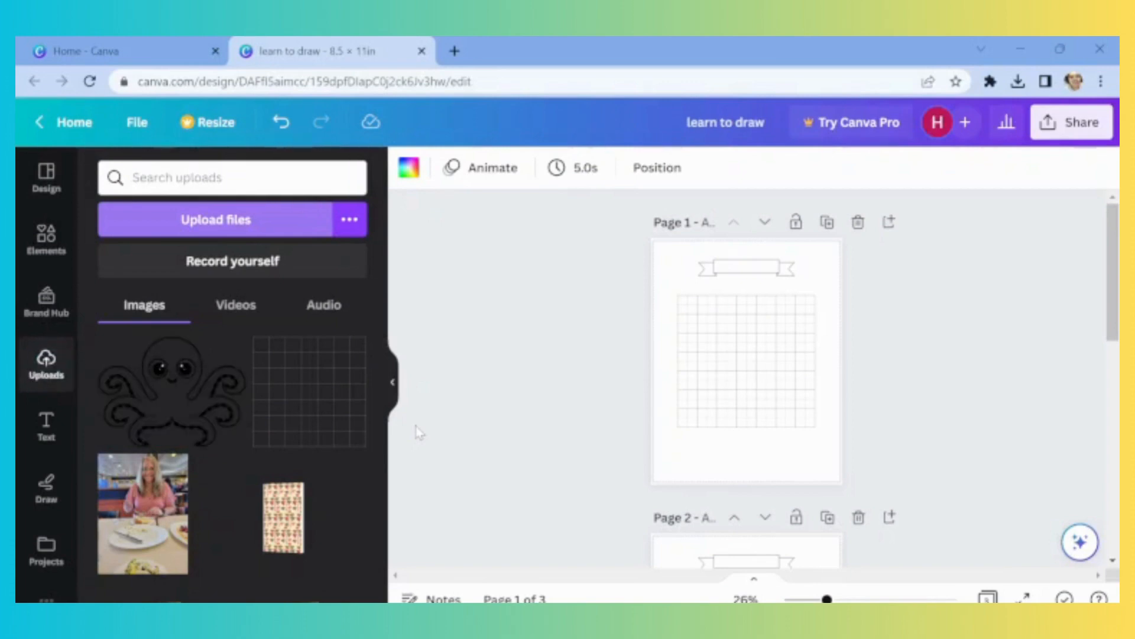
pyautogui.click(194, 401)
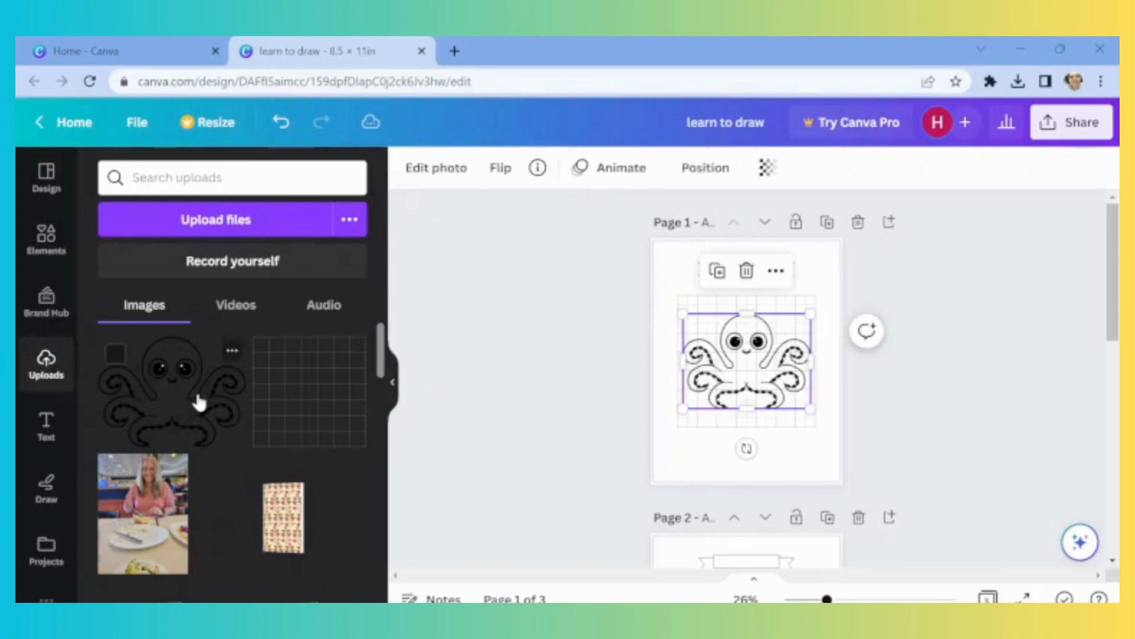
pyautogui.click(981, 372)
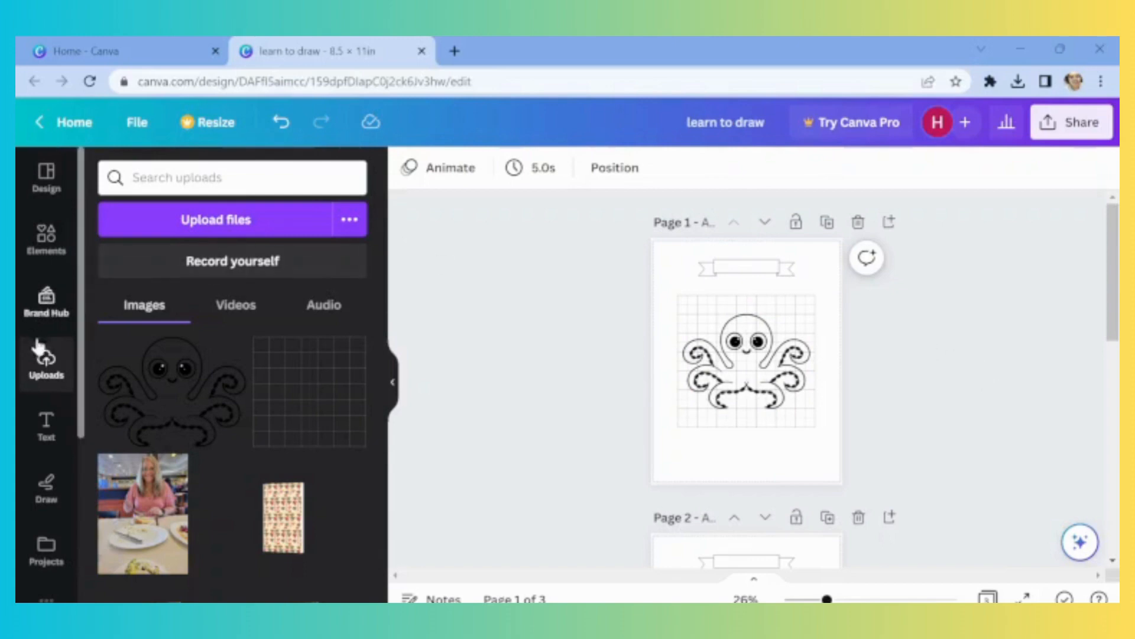
# Add a text box reading "Octopus" and position it inside the banner on page 1.
pyautogui.click(46, 426)
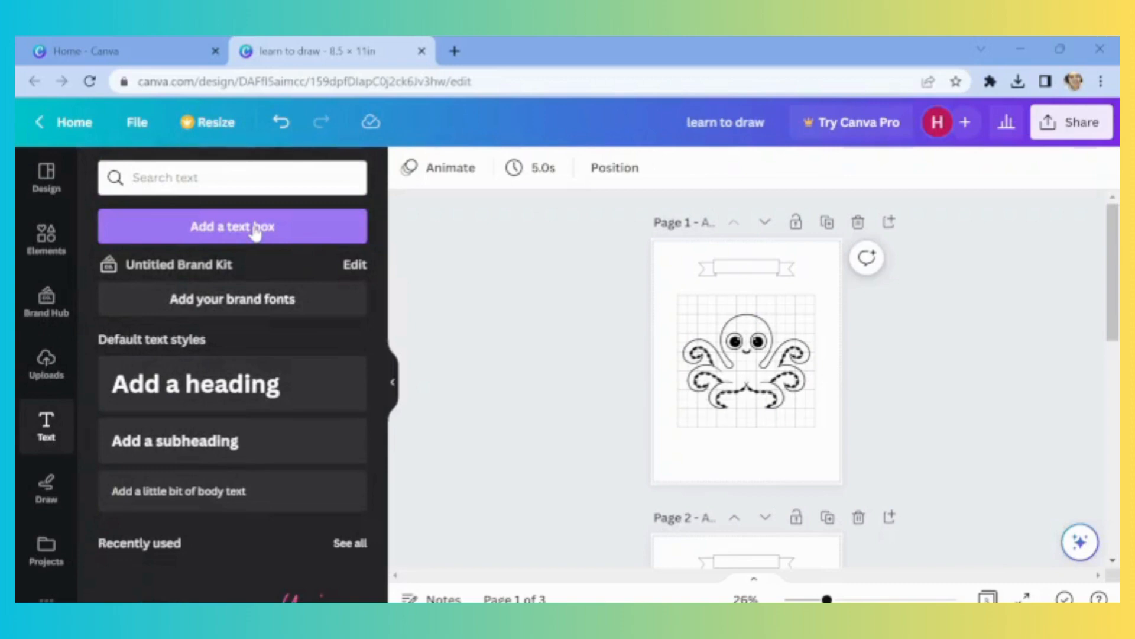
pyautogui.click(256, 232)
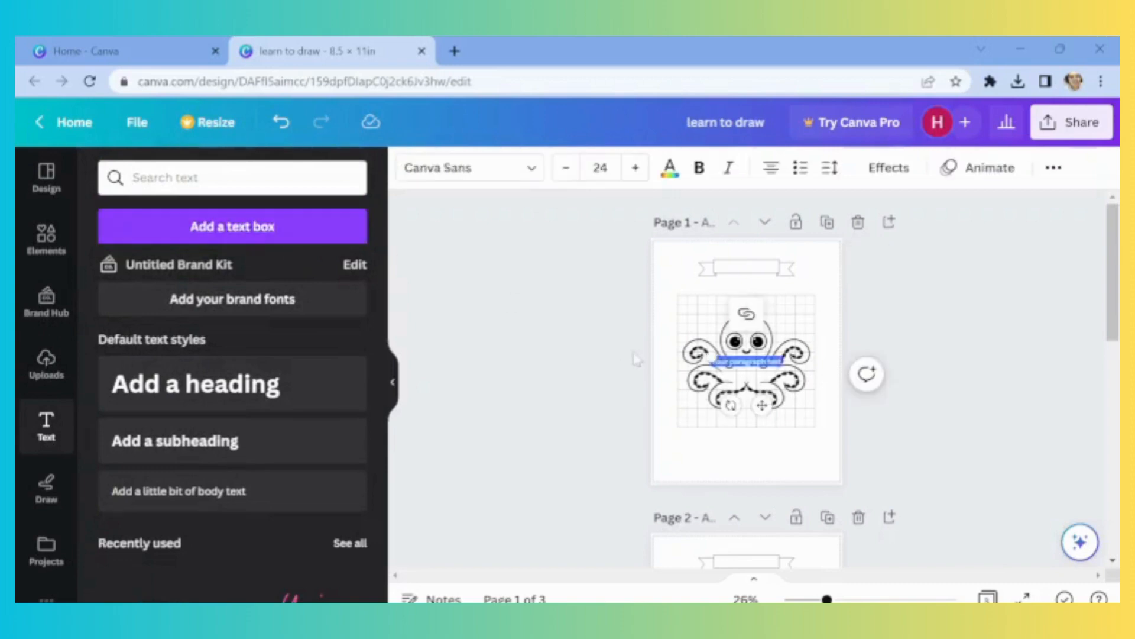
pyautogui.moveTo(762, 404); pyautogui.dragTo(762, 311)
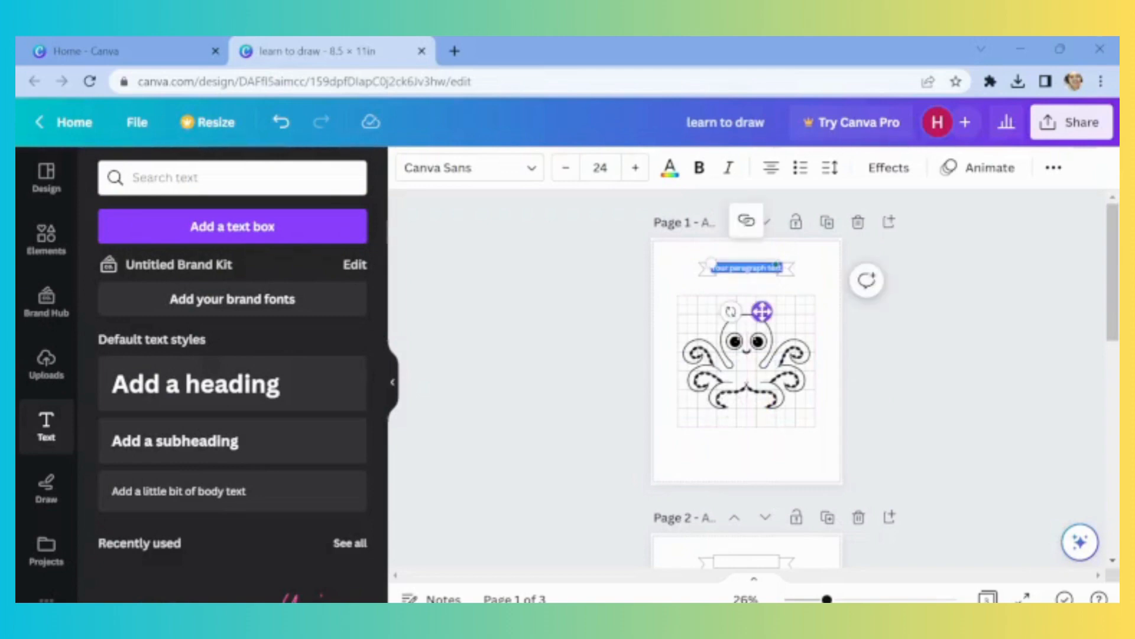
pyautogui.write('O')
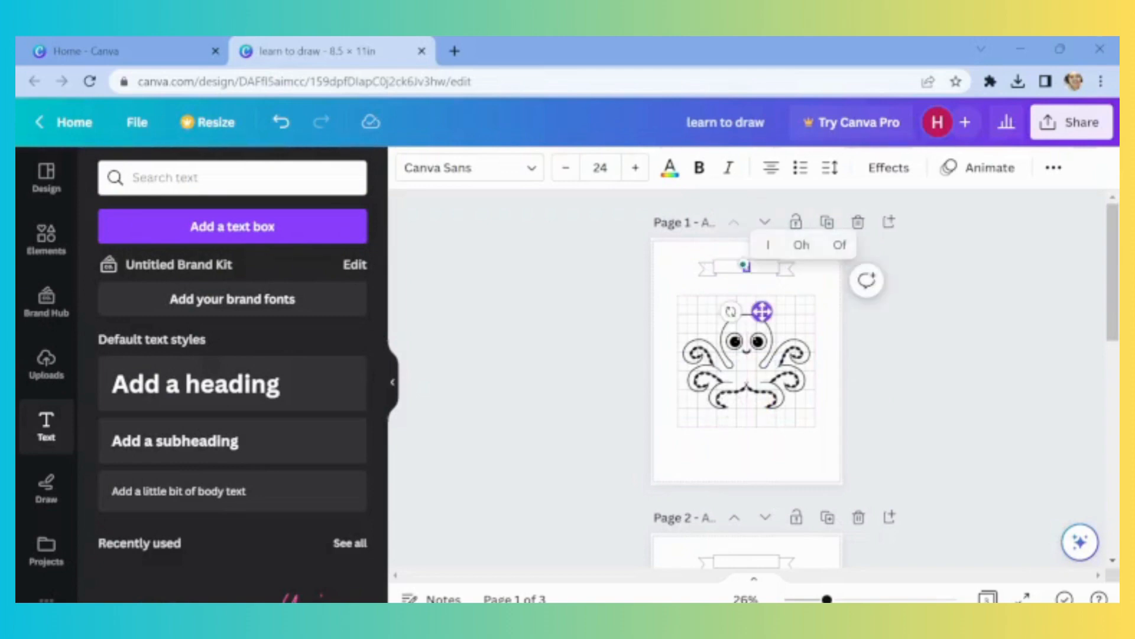
pyautogui.write('c')
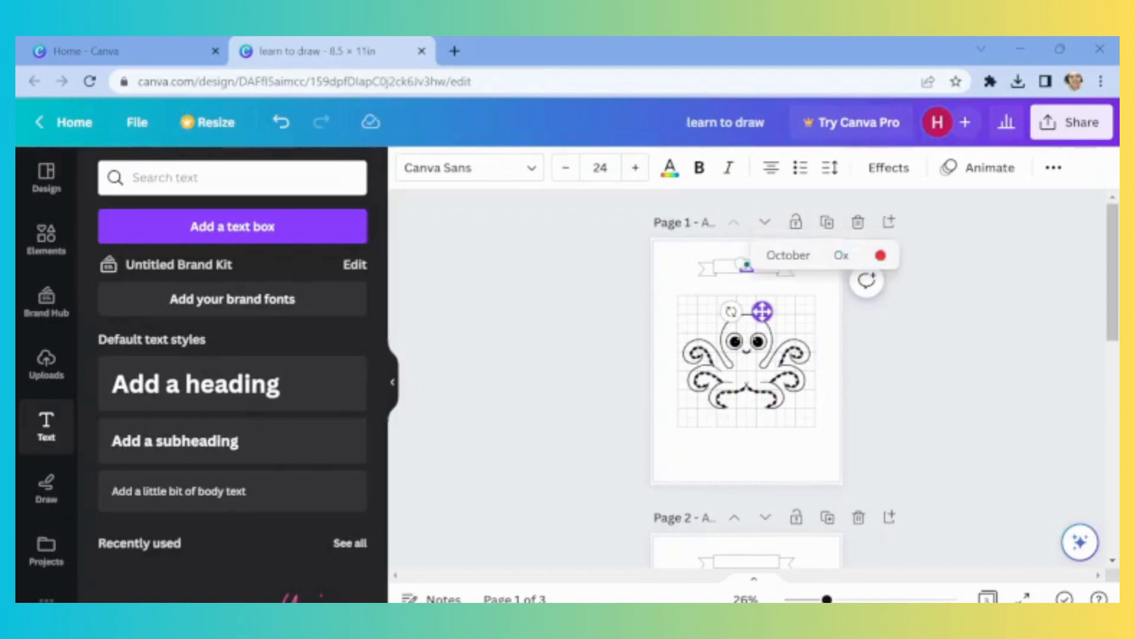
pyautogui.write('topus')
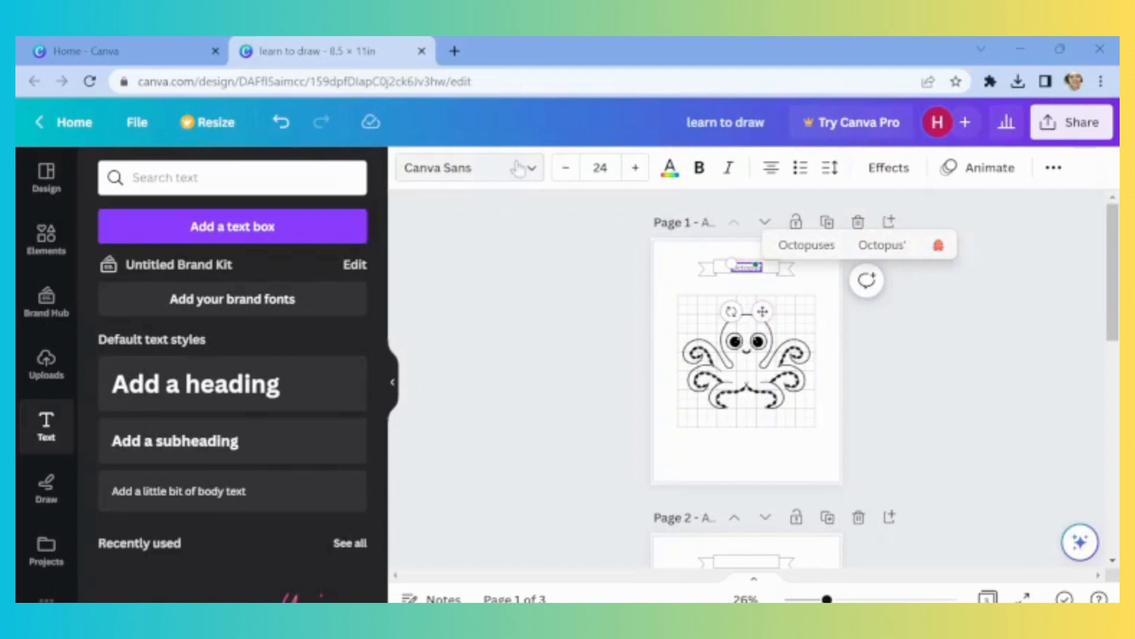
# Search the fonts for "cartoon", set the banner title to Tallow Sans Brush and enlarge it to size 38.6.
pyautogui.click(531, 170)
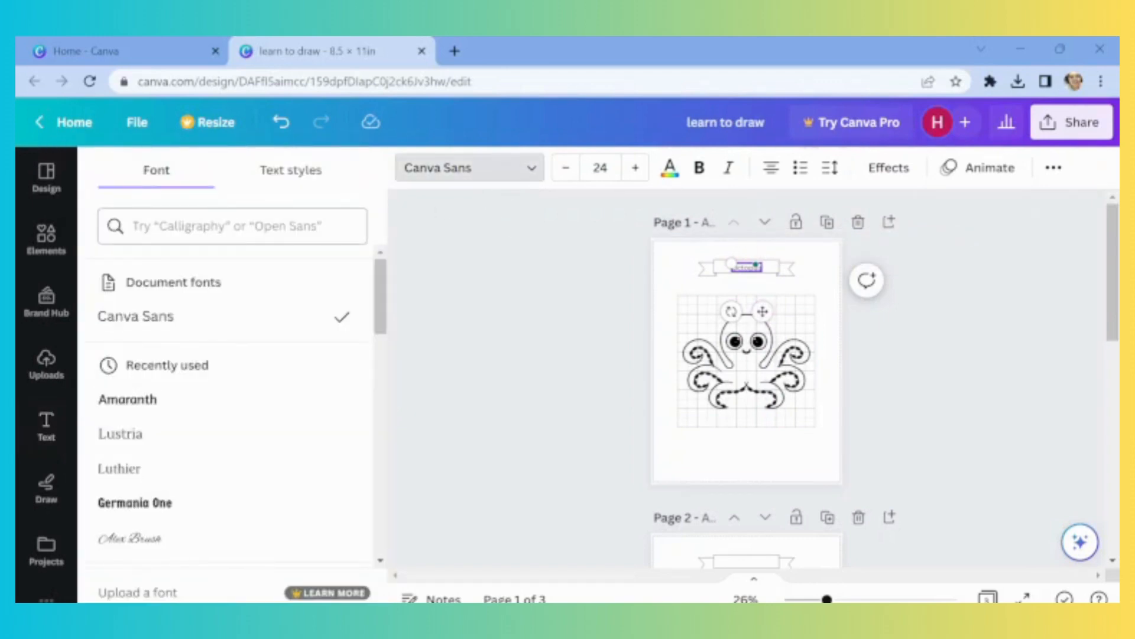
pyautogui.click(232, 226)
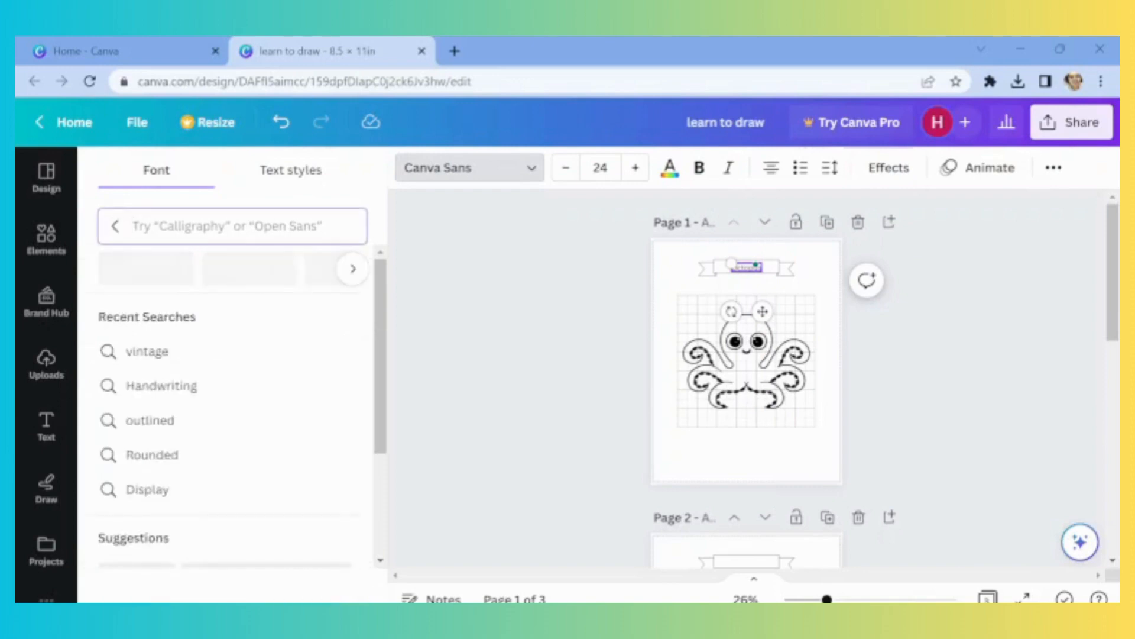
pyautogui.write('car')
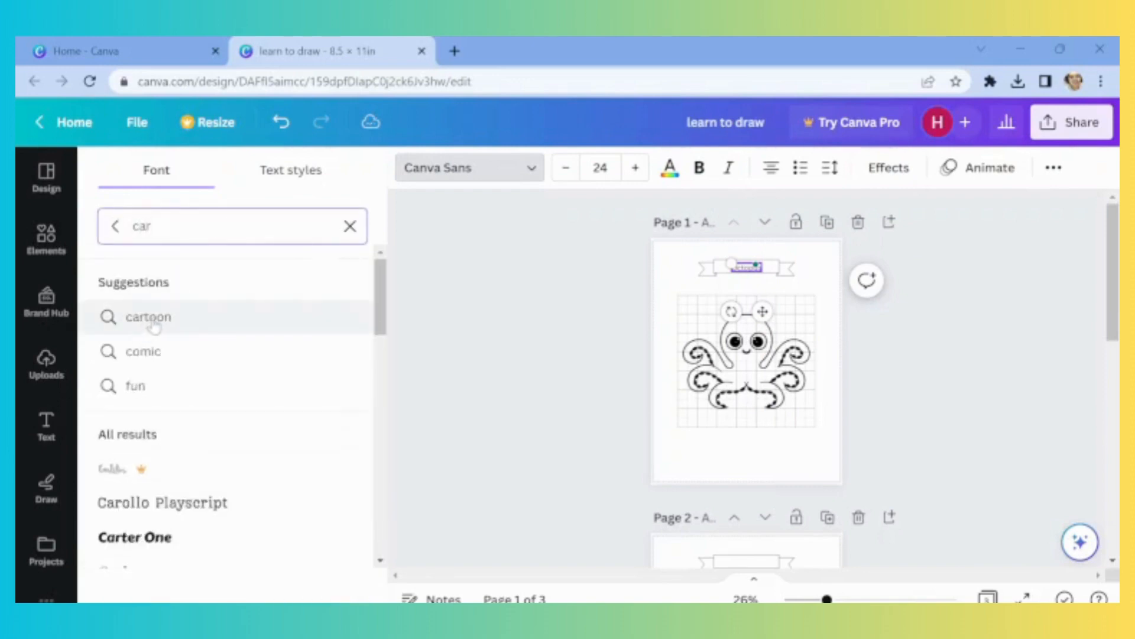
pyautogui.click(154, 324)
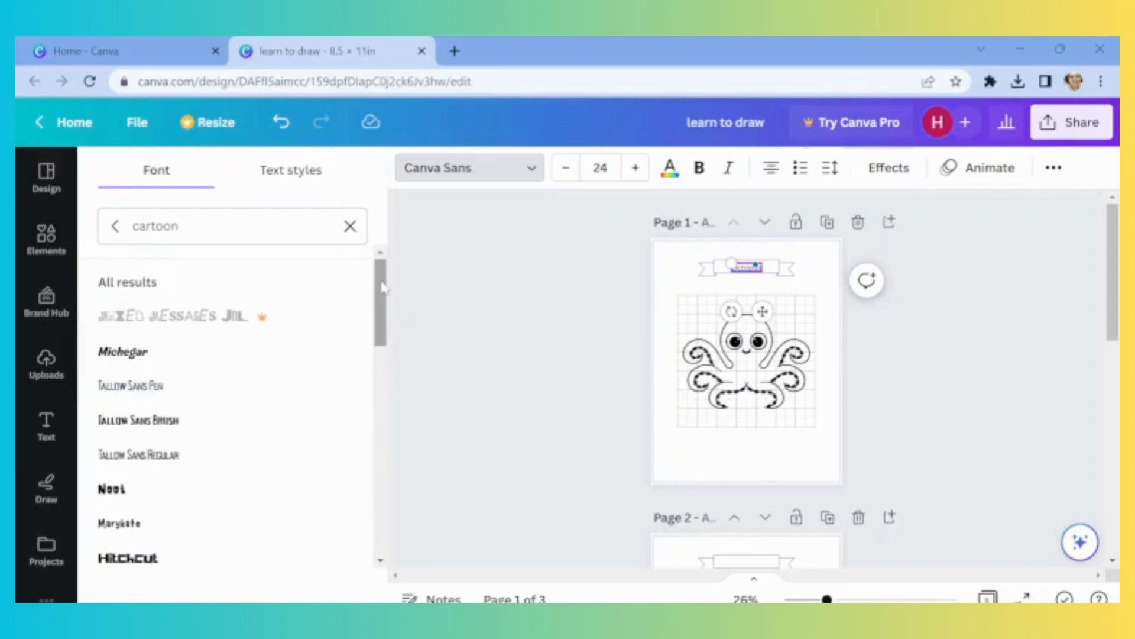
pyautogui.moveTo(382, 288); pyautogui.dragTo(381, 320)
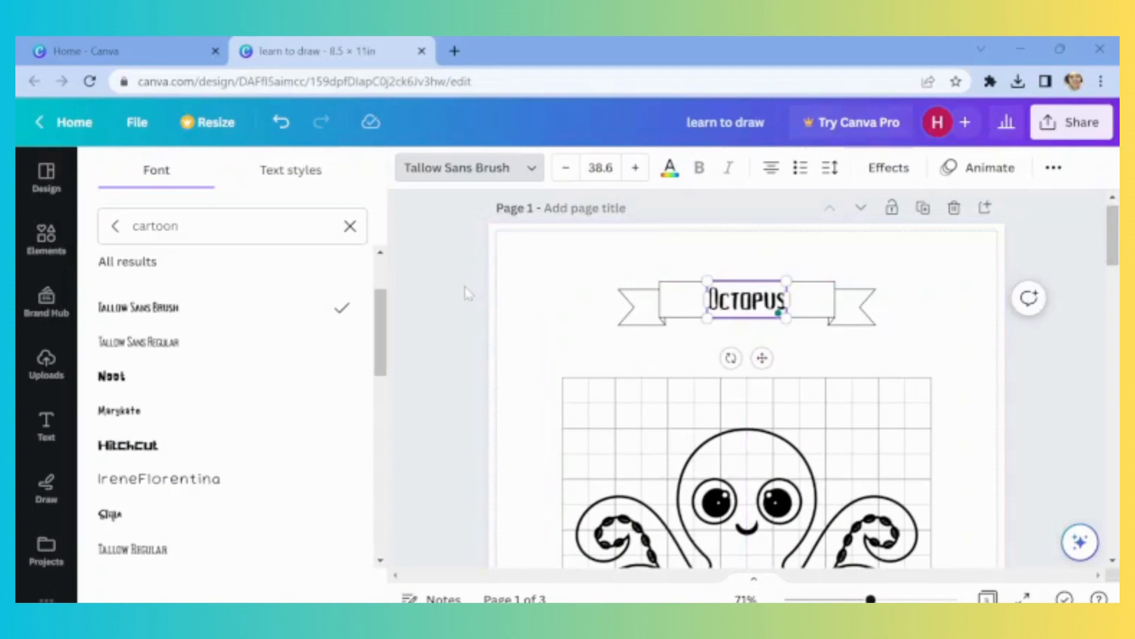
pyautogui.click(469, 294)
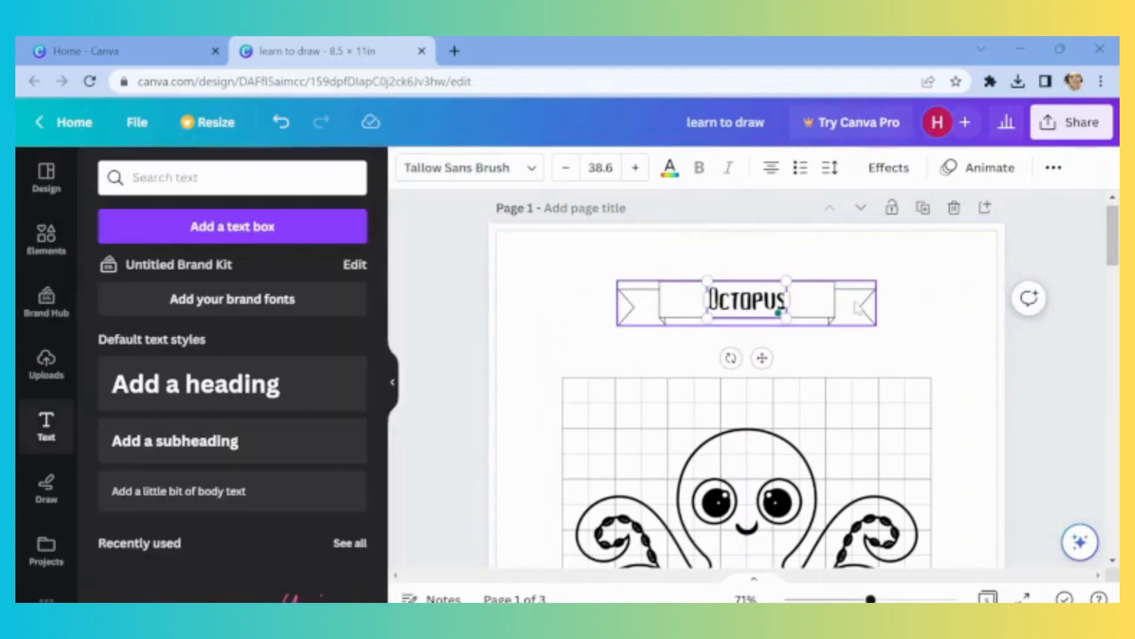
pyautogui.click(855, 310)
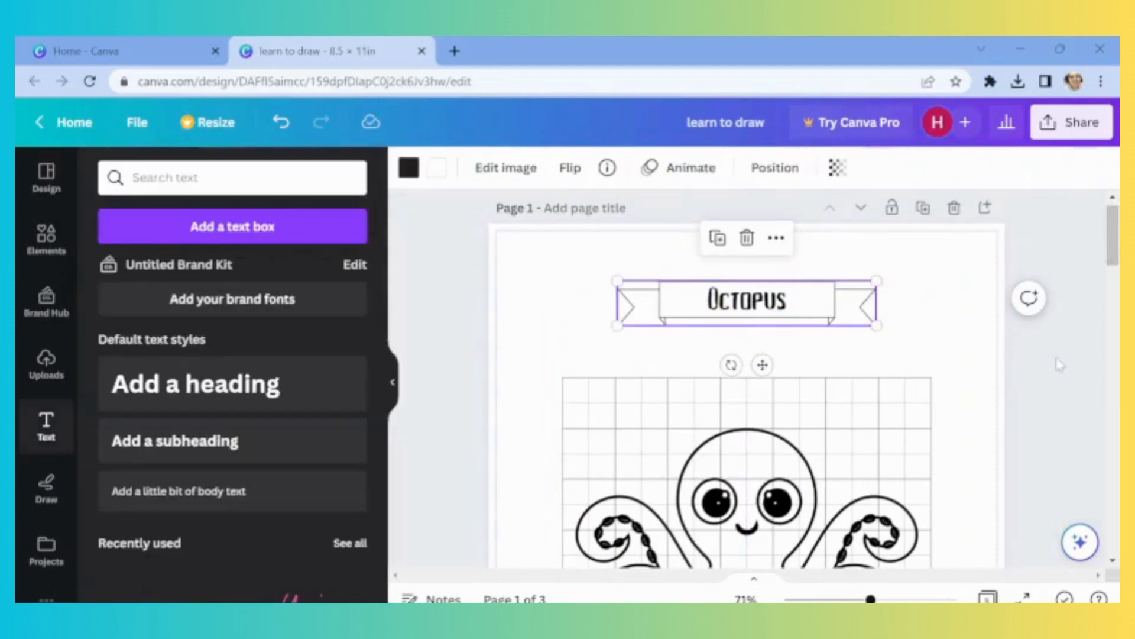
pyautogui.click(1060, 364)
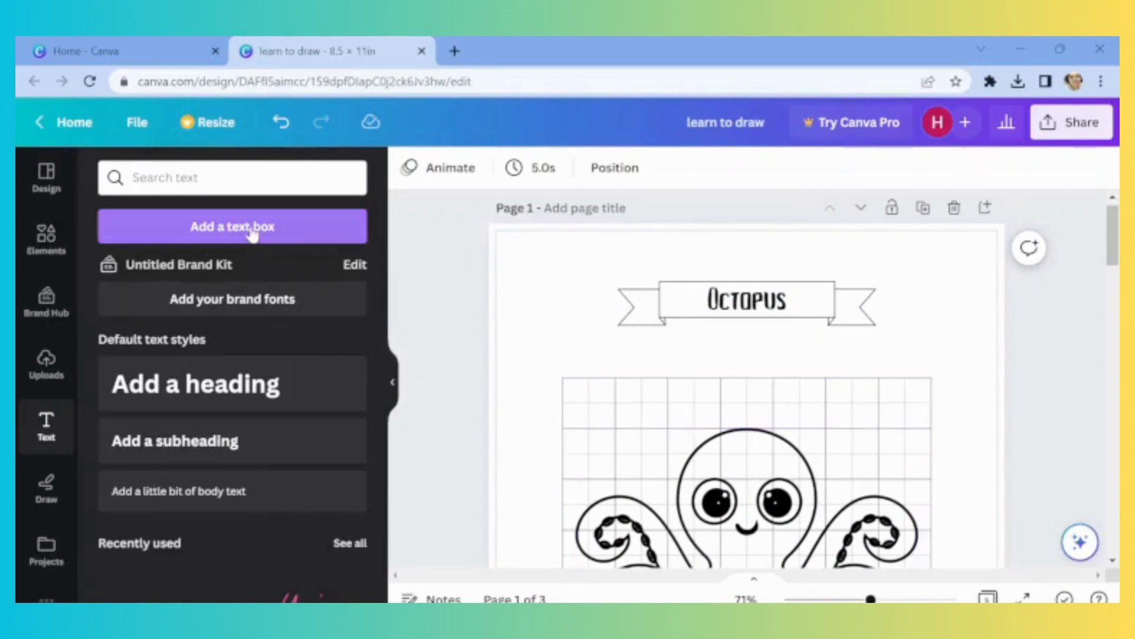
# Label the grid in Amatic SC size 24 with letters A to G above the columns and numbers beside the rows, centring the letter row.
pyautogui.click(252, 234)
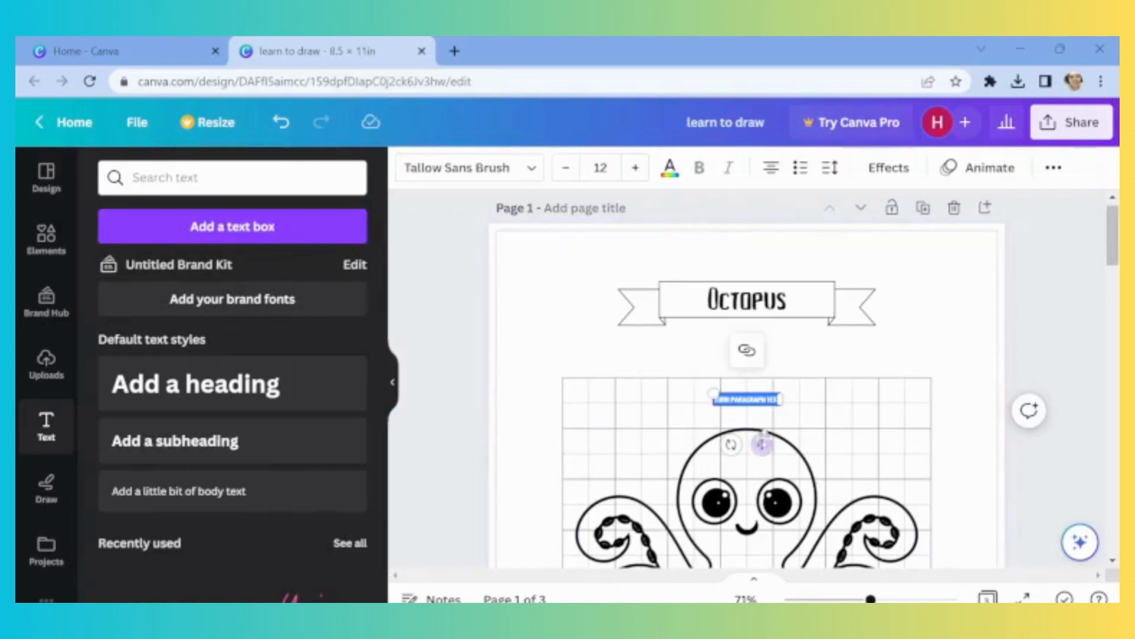
pyautogui.moveTo(763, 445); pyautogui.dragTo(598, 402)
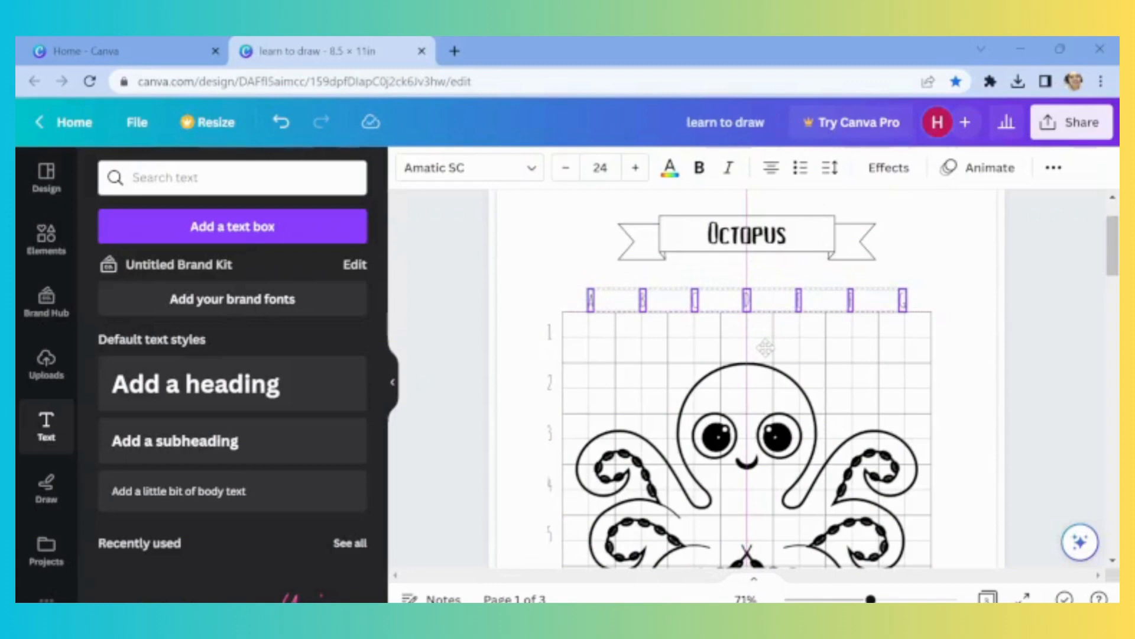
pyautogui.click(763, 349)
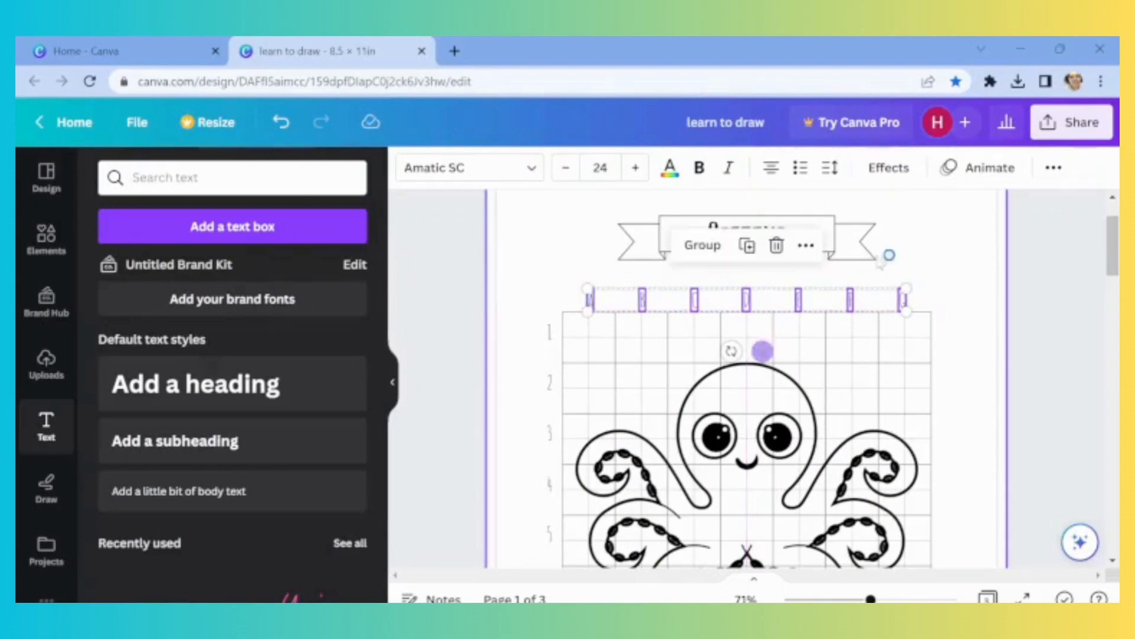
pyautogui.click(962, 257)
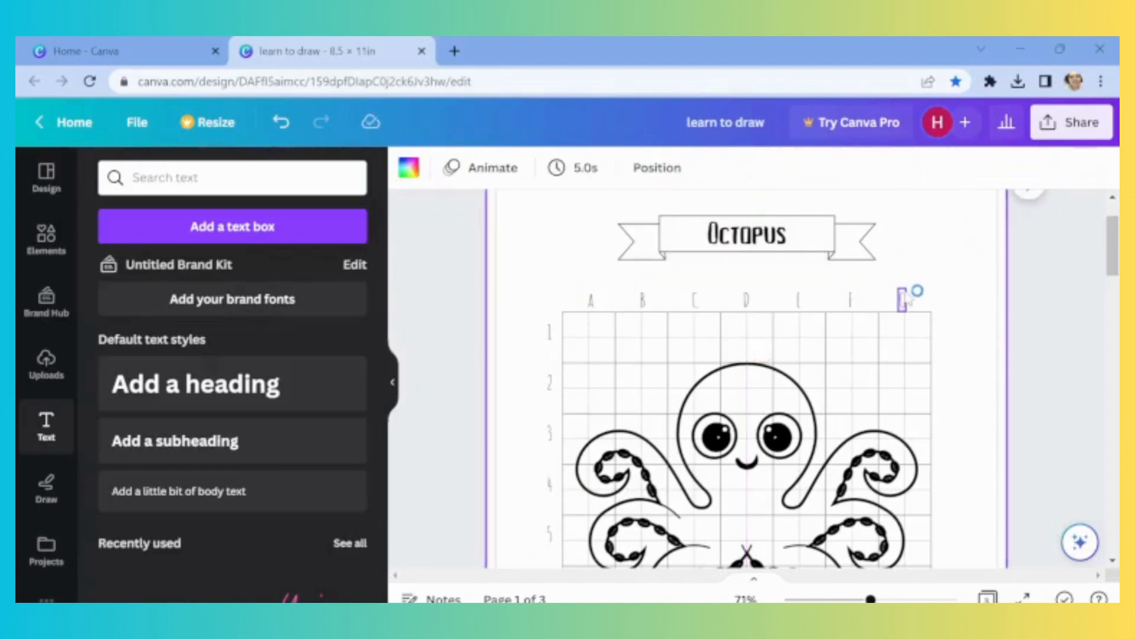
# Nudge the column letter G slightly to the right and the letter A slightly to the left above the grid.
pyautogui.click(902, 300)
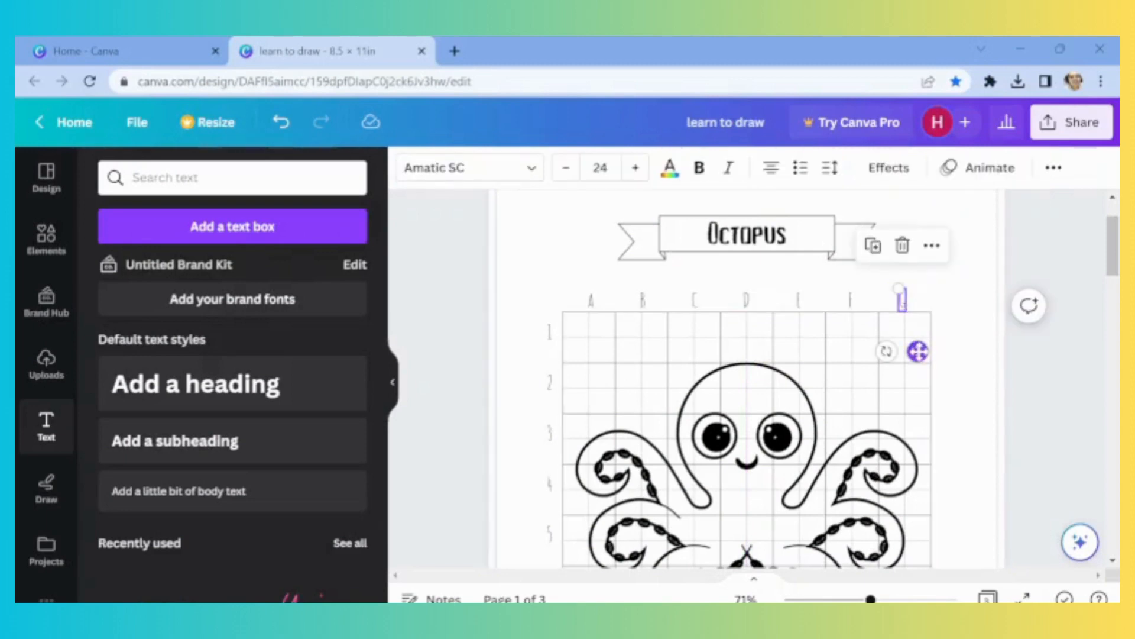
pyautogui.moveTo(918, 351); pyautogui.dragTo(922, 352)
pyautogui.click(589, 300)
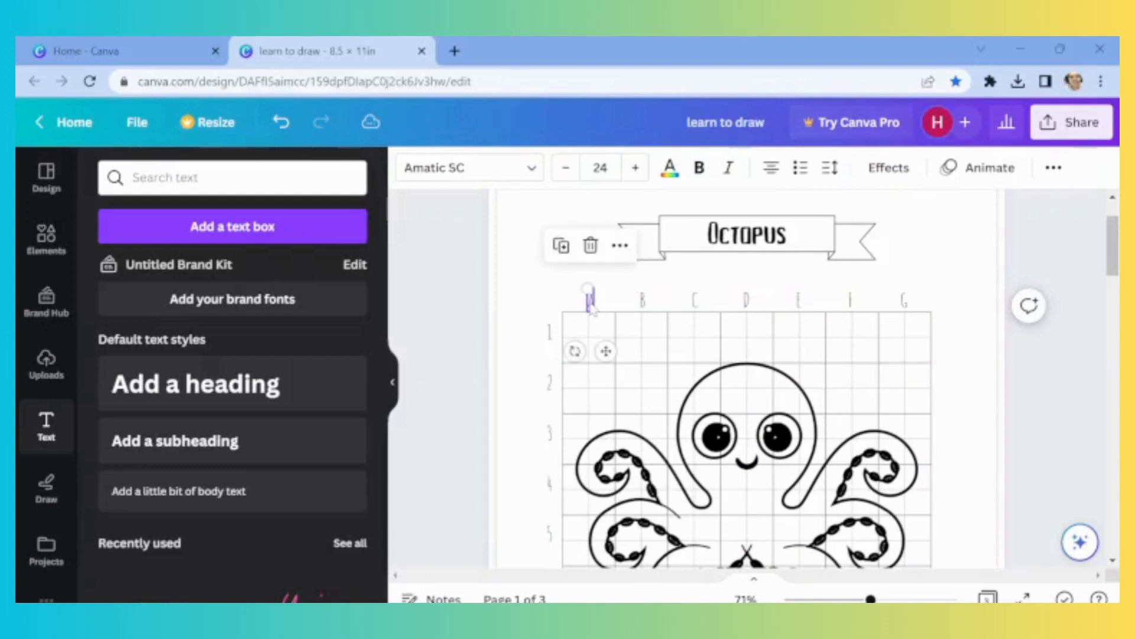
pyautogui.moveTo(606, 351); pyautogui.dragTo(604, 353)
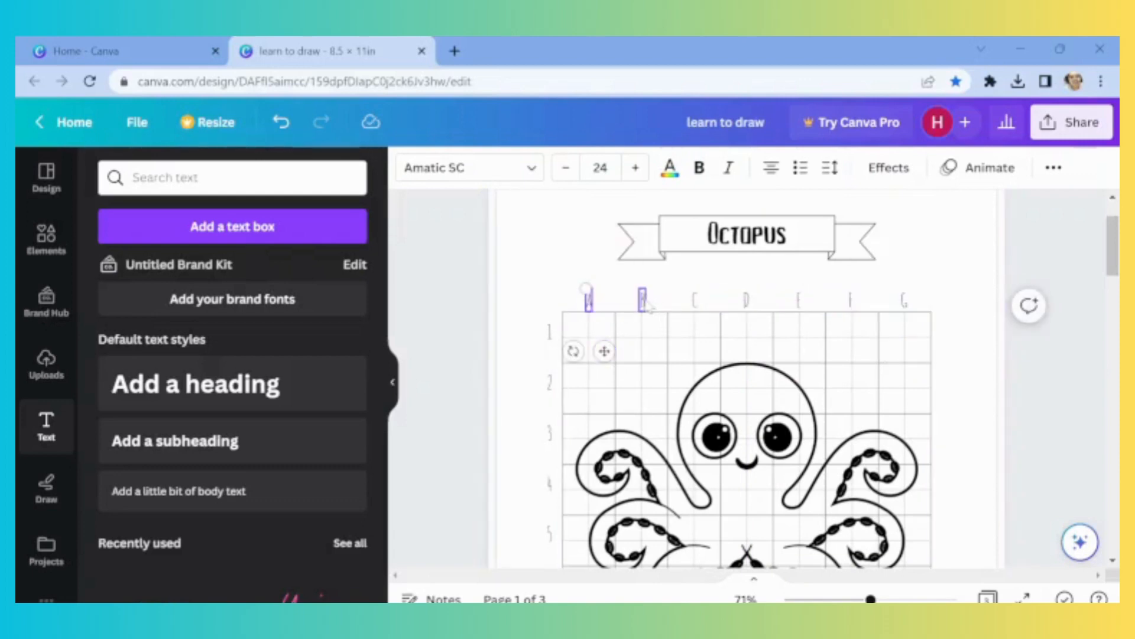
pyautogui.keyDown('shift'); pyautogui.click(644, 301); pyautogui.keyUp('shift')
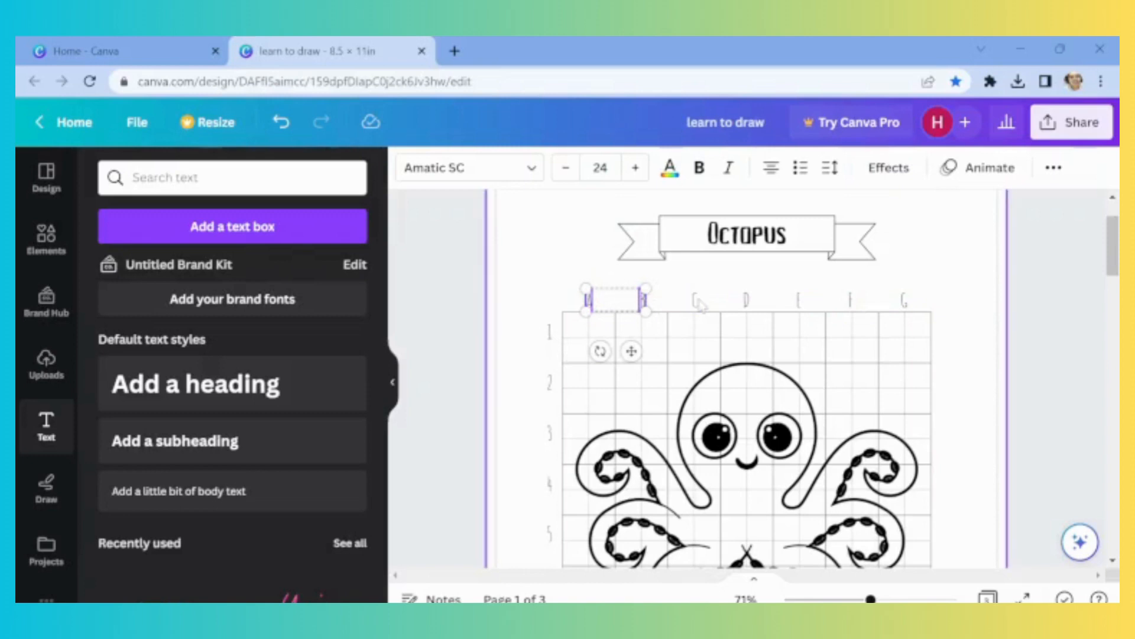
pyautogui.keyDown('shift'); pyautogui.click(696, 302); pyautogui.keyUp('shift')
pyautogui.keyDown('shift'); pyautogui.click(748, 293); pyautogui.keyUp('shift')
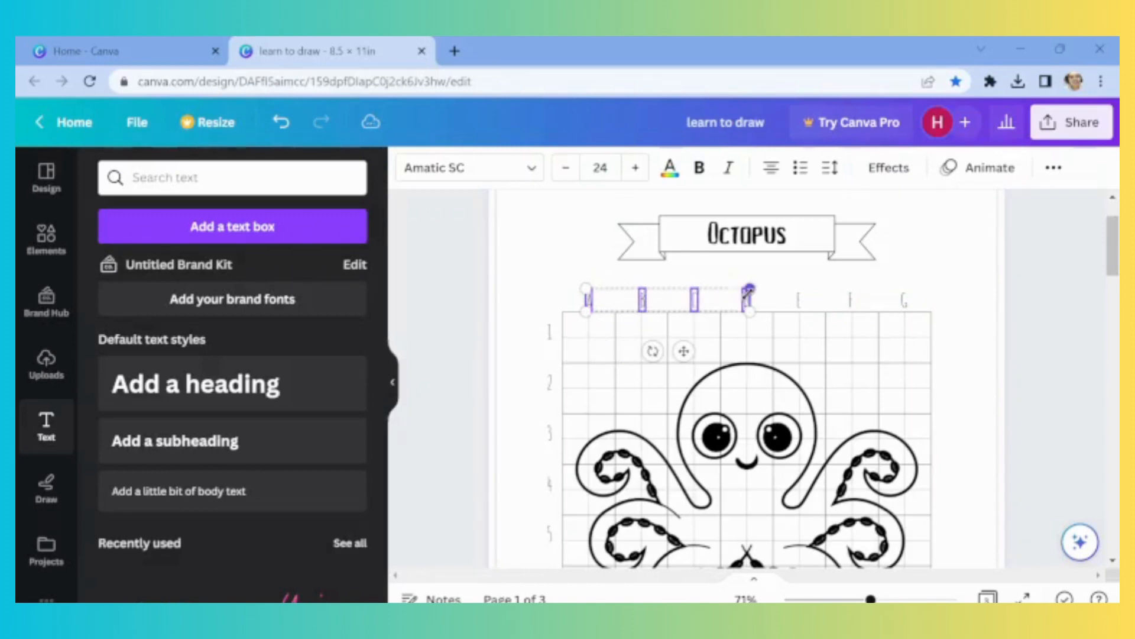
pyautogui.click(841, 303)
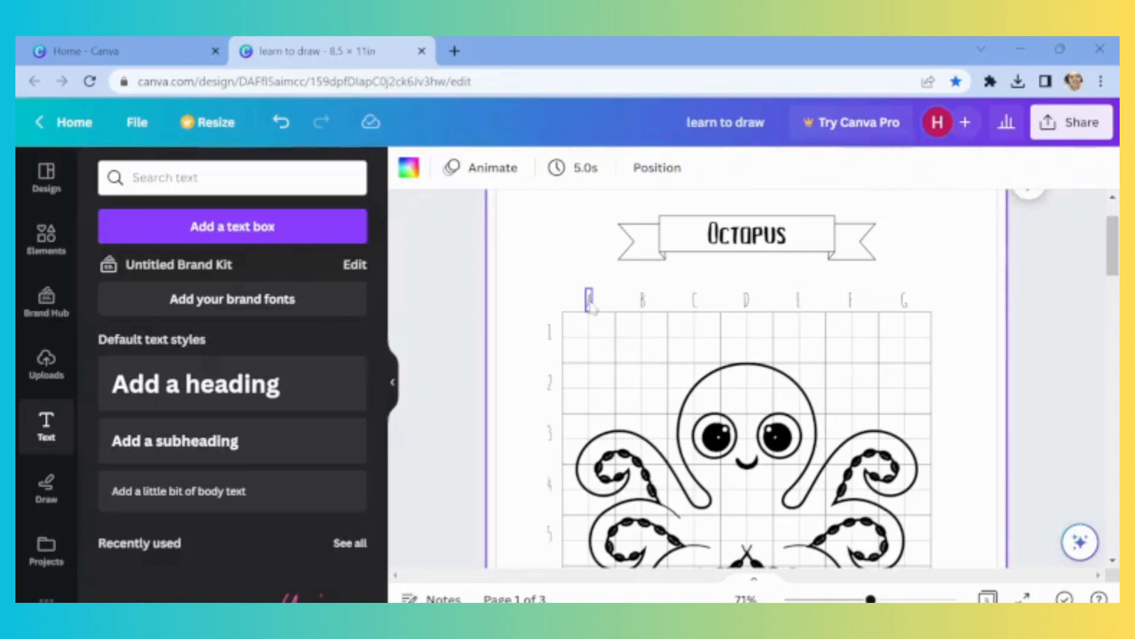
# Select the column letters A to G above the grid and space them evenly horizontally.
pyautogui.click(589, 302)
pyautogui.keyDown('shift'); pyautogui.click(644, 304); pyautogui.keyUp('shift')
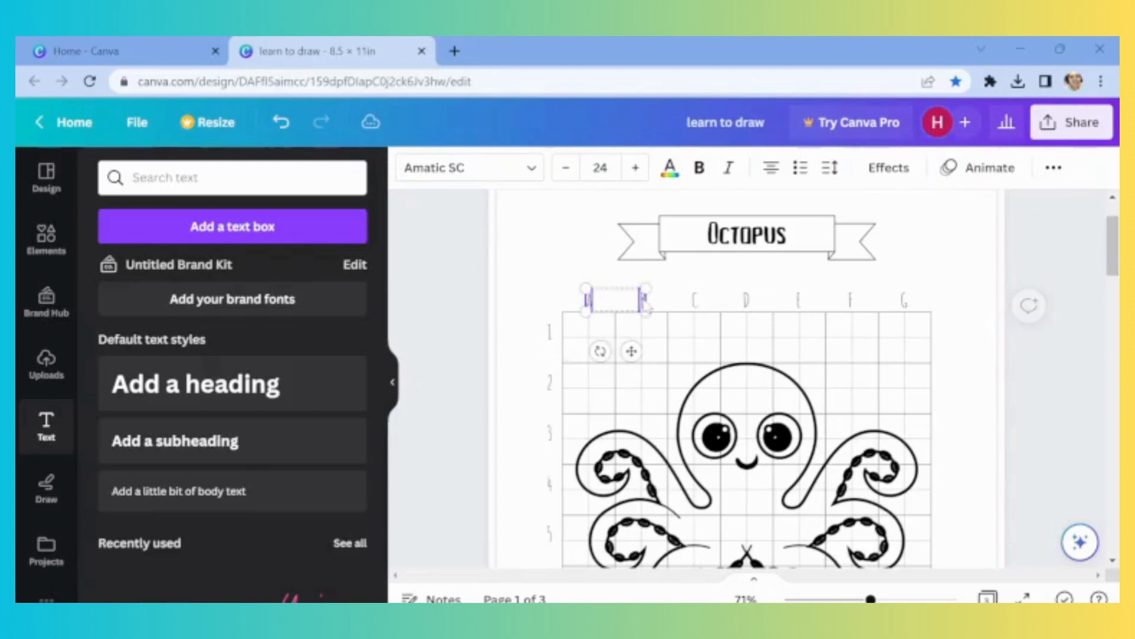
pyautogui.keyDown('shift'); pyautogui.click(696, 301); pyautogui.keyUp('shift')
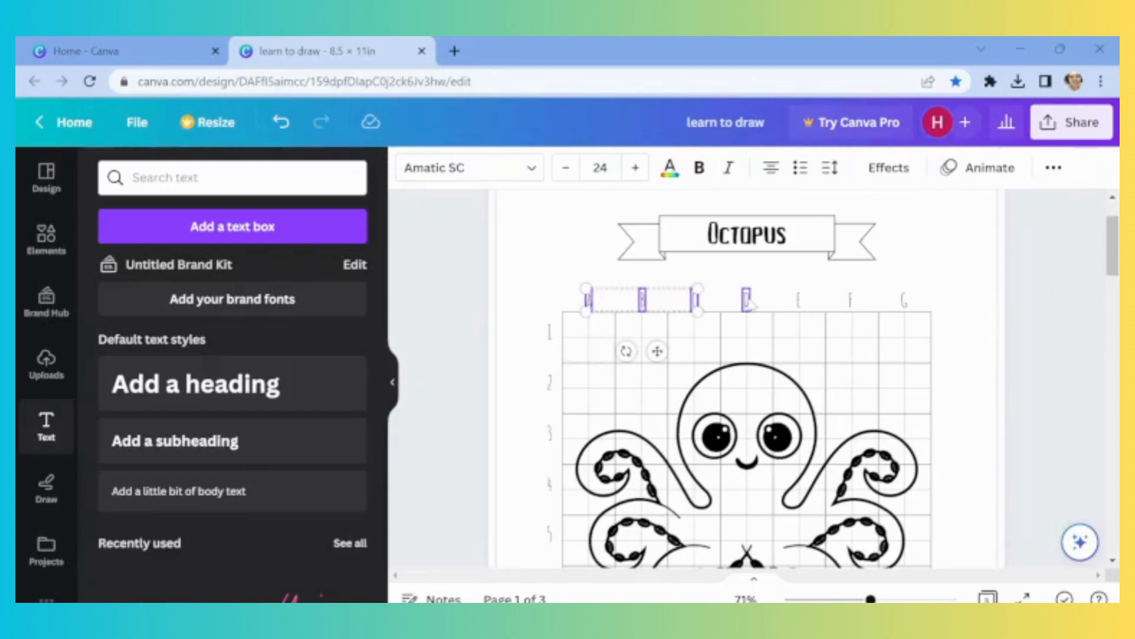
pyautogui.keyDown('shift'); pyautogui.click(746, 302); pyautogui.keyUp('shift')
pyautogui.keyDown('shift'); pyautogui.click(800, 303); pyautogui.keyUp('shift')
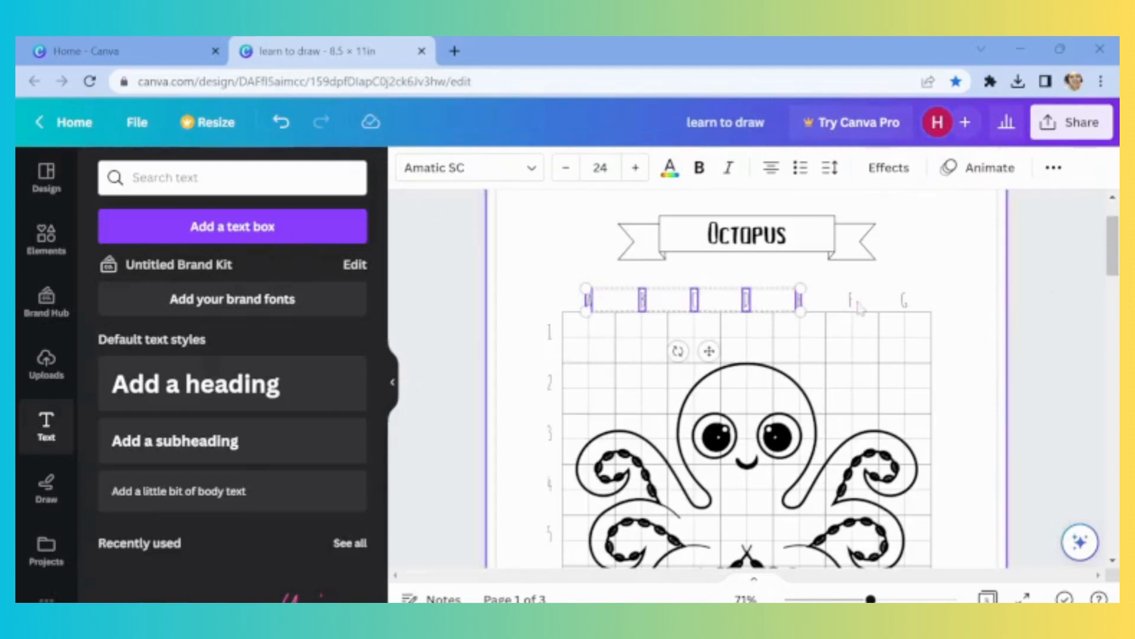
pyautogui.keyDown('shift'); pyautogui.click(852, 302); pyautogui.keyUp('shift')
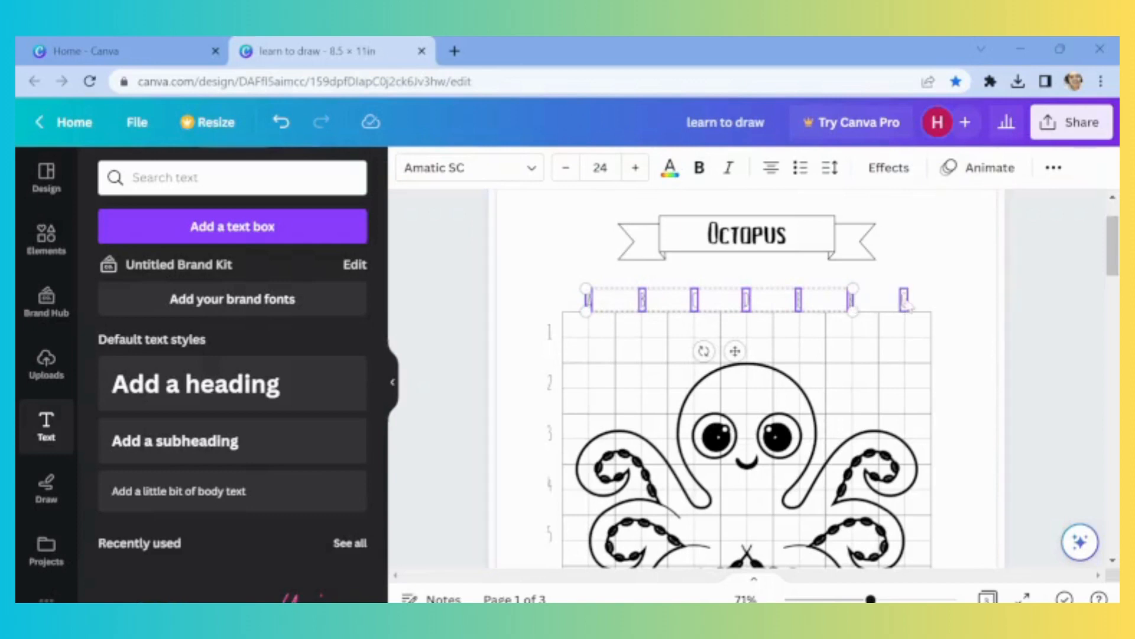
pyautogui.keyDown('shift'); pyautogui.click(905, 302); pyautogui.keyUp('shift')
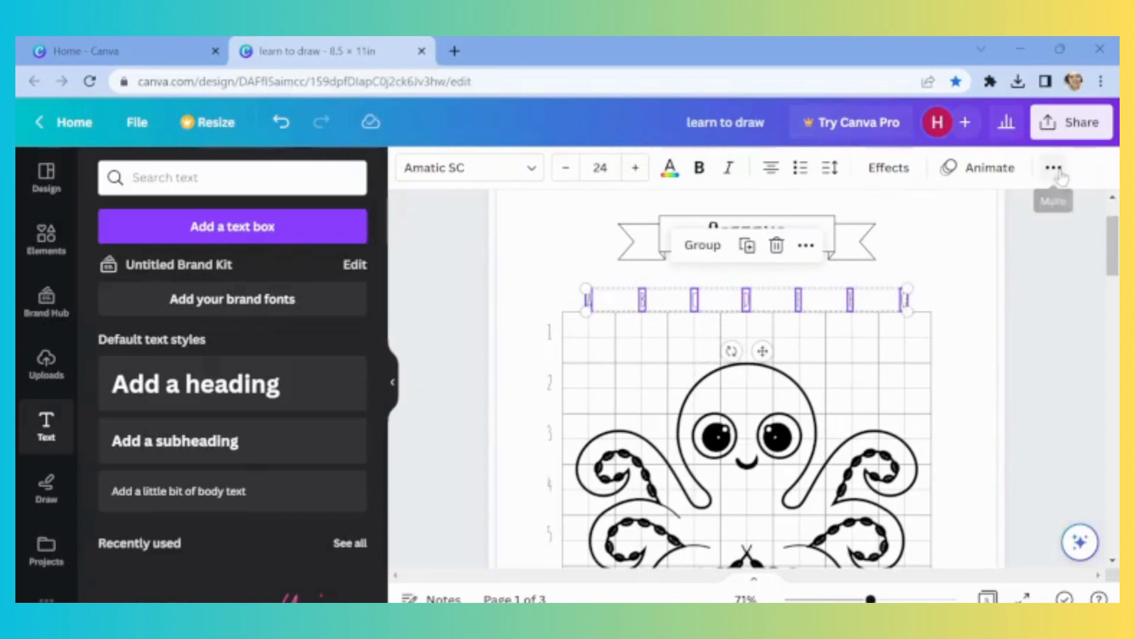
pyautogui.click(1054, 168)
pyautogui.click(981, 211)
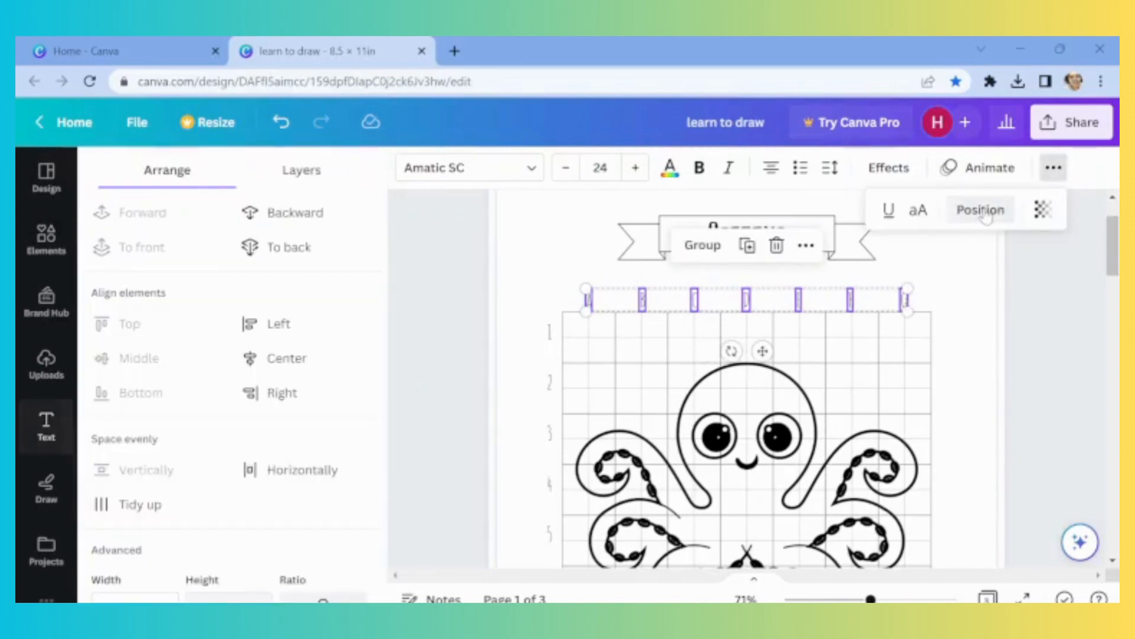
pyautogui.click(316, 476)
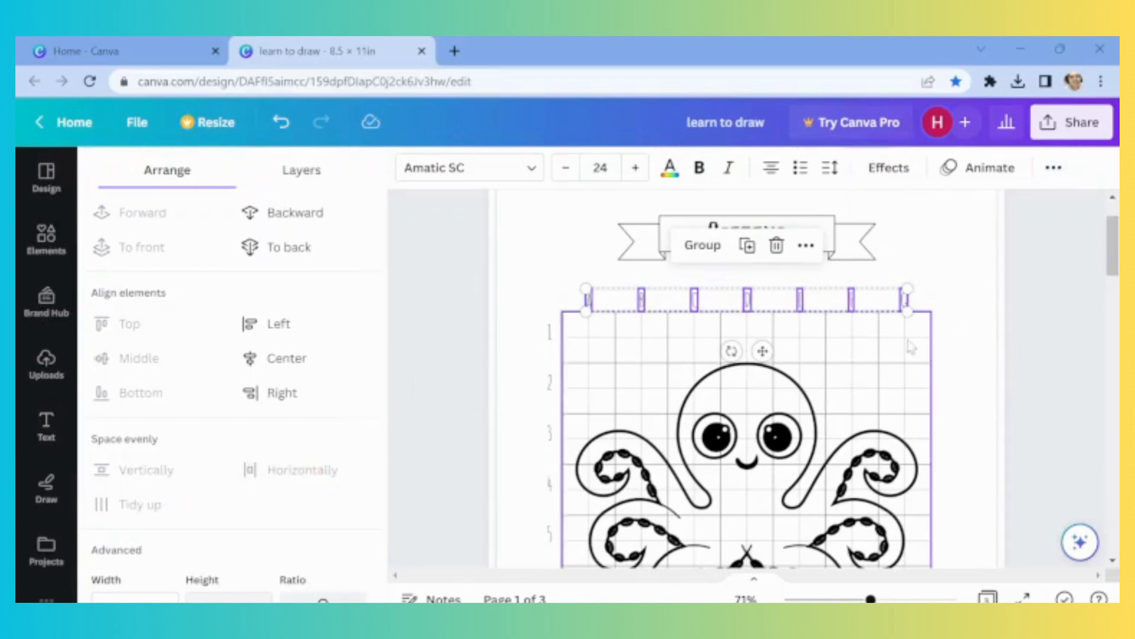
pyautogui.moveTo(1114, 264)
pyautogui.mouseDown()
pyautogui.moveTo(1115, 331)
pyautogui.moveTo(1115, 272)
pyautogui.mouseUp()
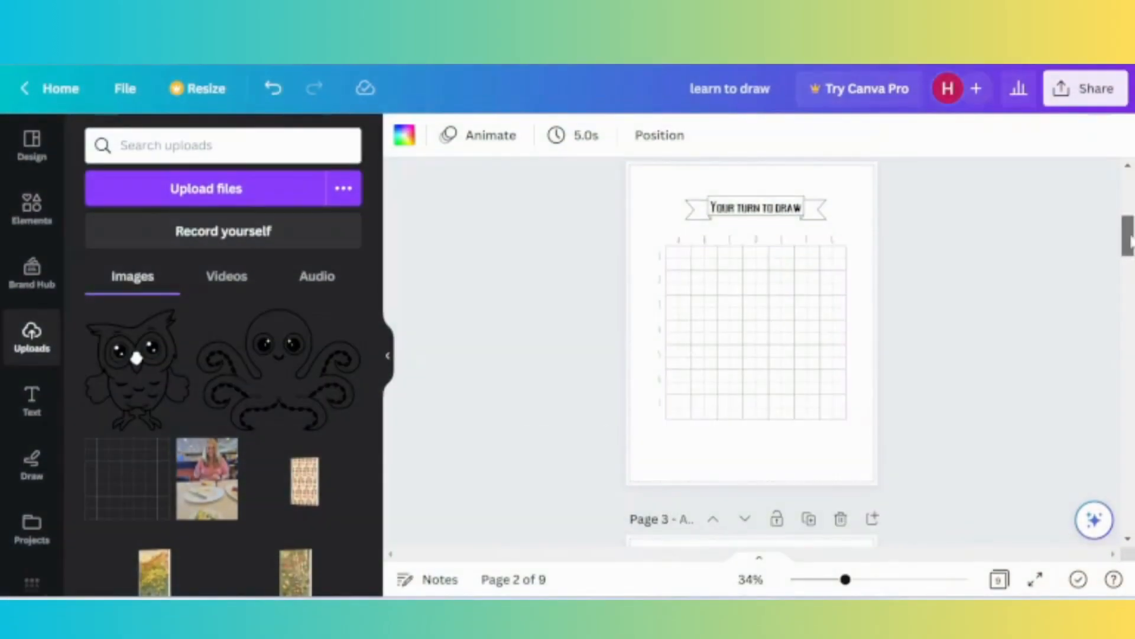
pyautogui.moveTo(1130, 242); pyautogui.dragTo(1130, 315)
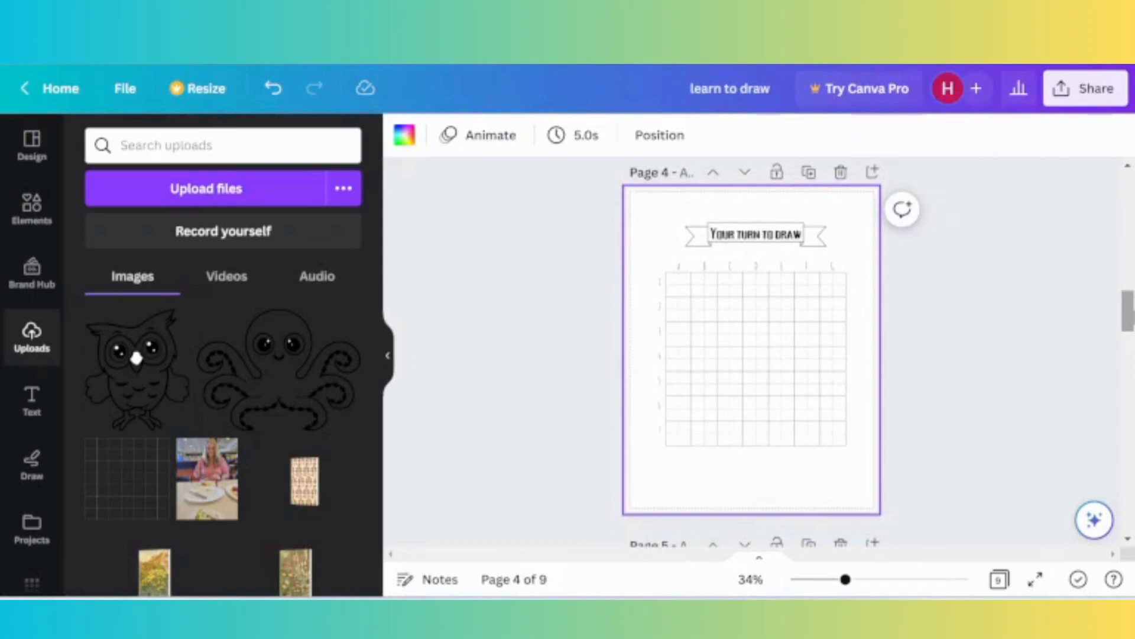